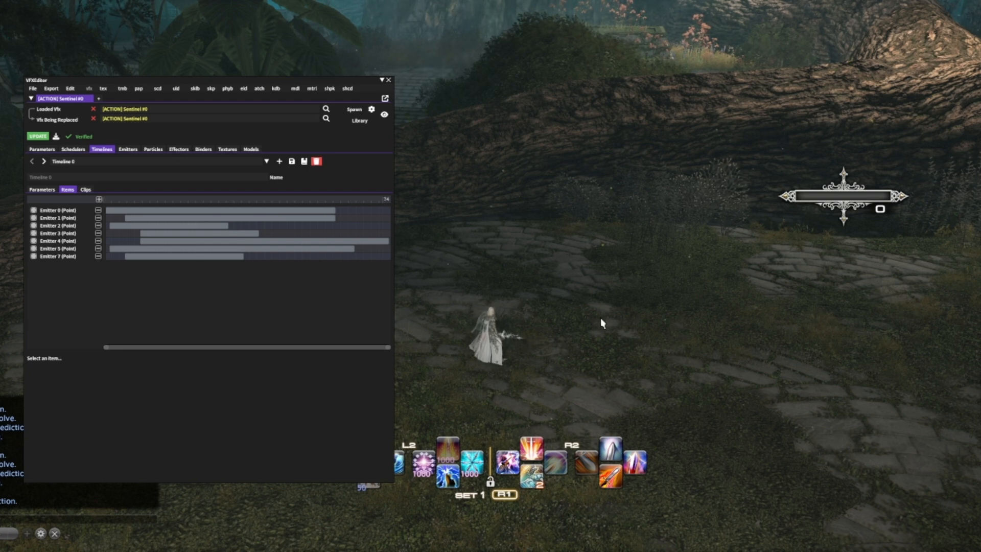
Step: Preview the Sentinel effect and delete the Emitter 0, 1, 2, 5 and 7 items from Timeline 0
click(358, 113)
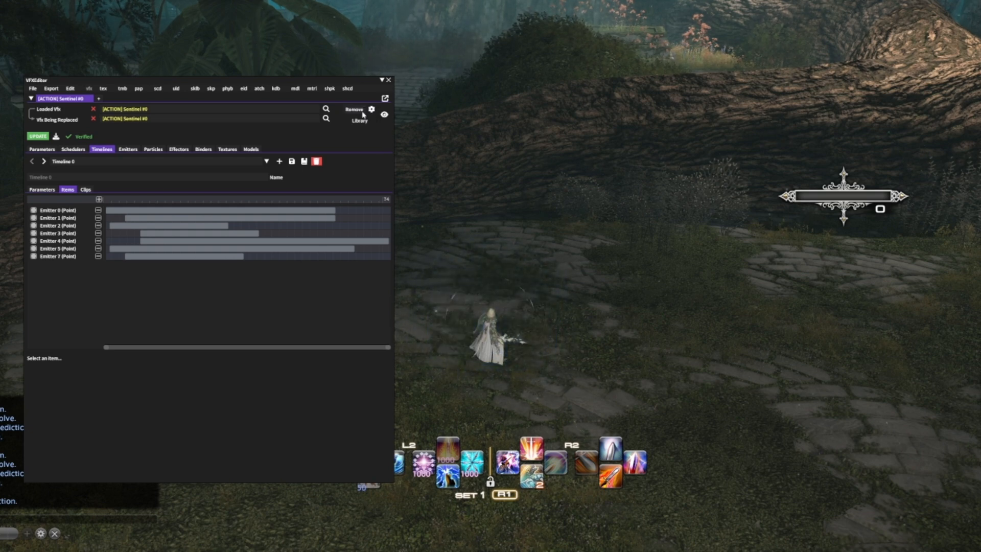
click(57, 256)
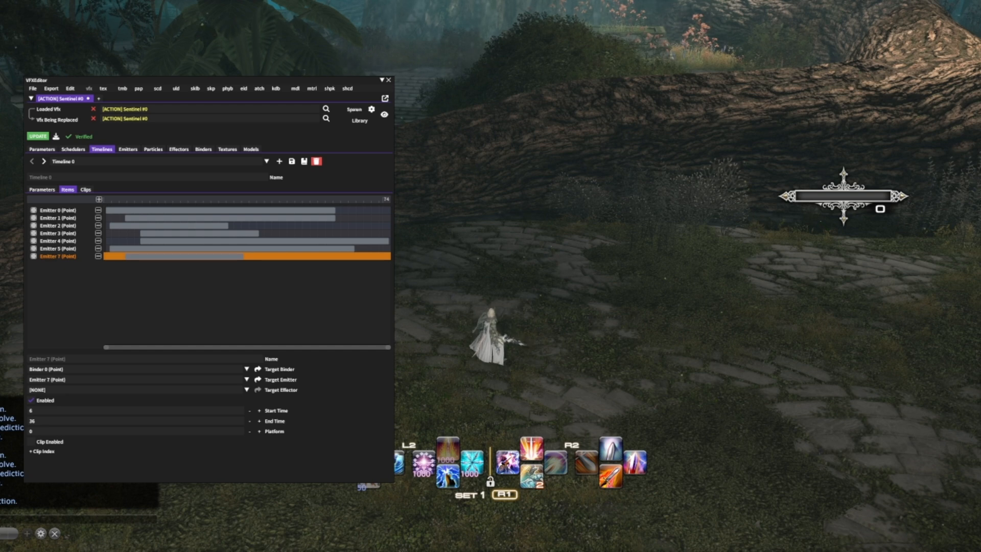
click(98, 210)
click(98, 210)
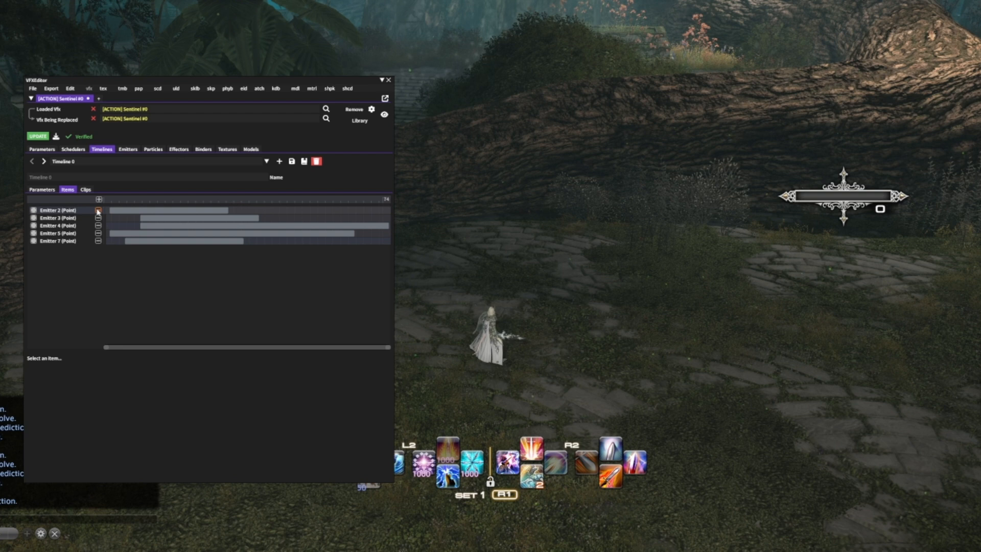
click(98, 210)
click(98, 225)
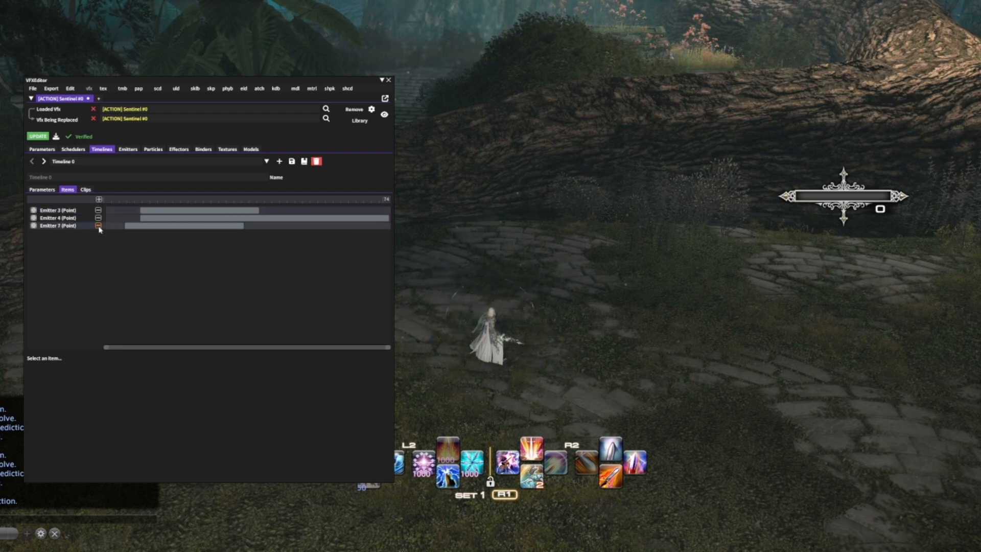
click(98, 226)
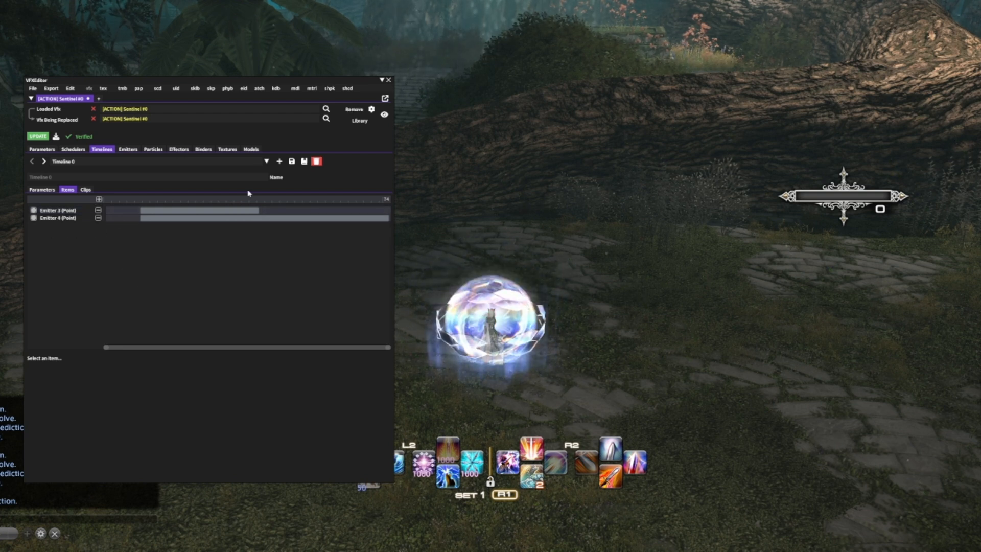
Step: Update the reduced effect, run Clean Up on the file and spawn the effect for a preview
click(45, 138)
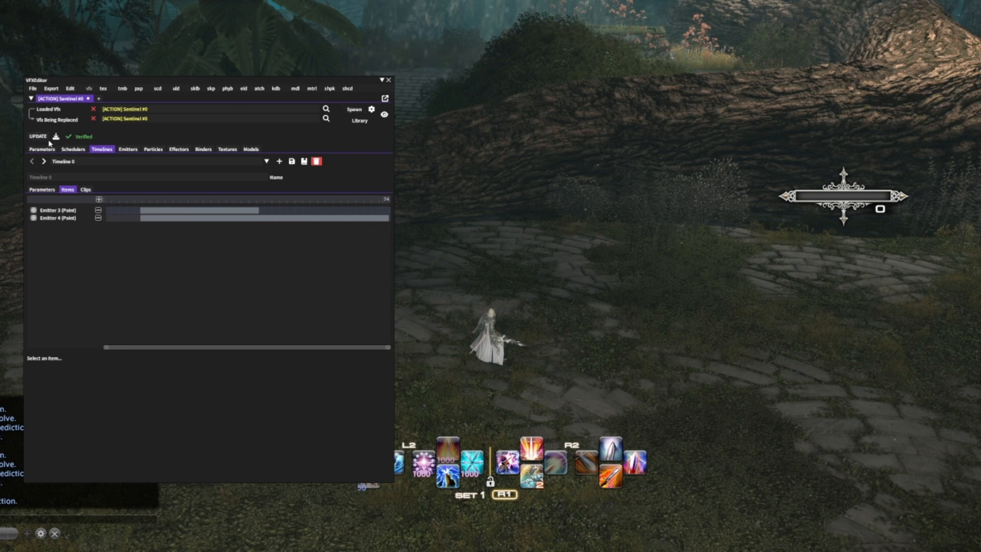
click(73, 88)
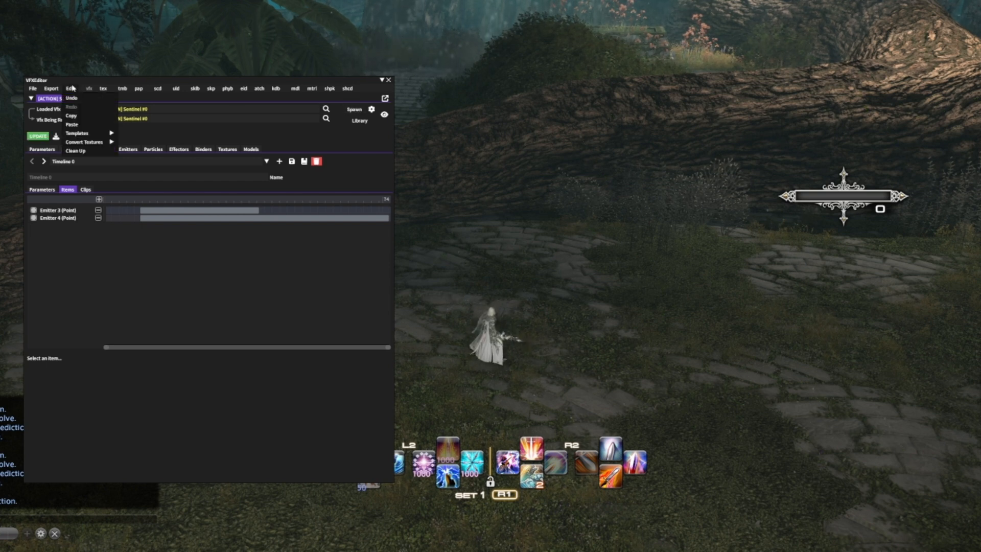
click(75, 151)
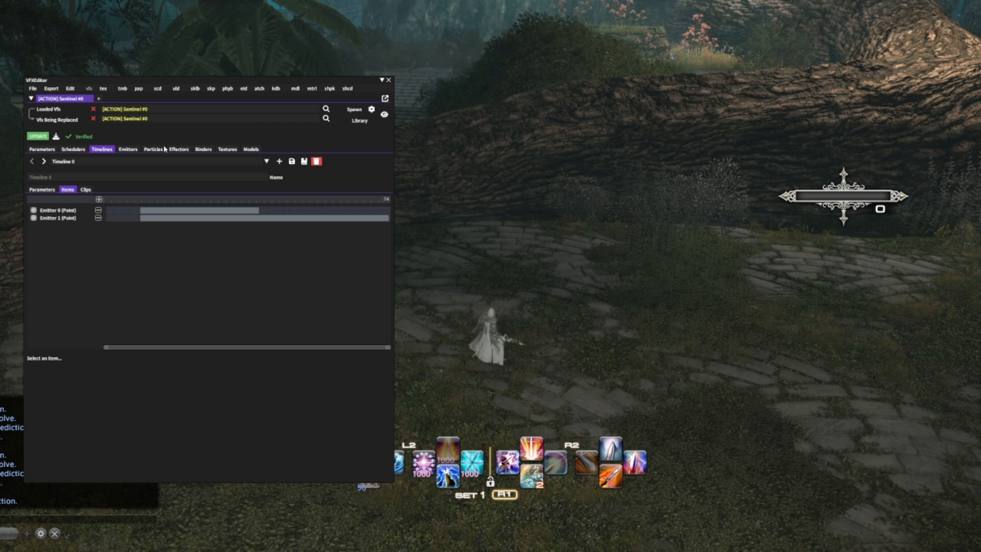
click(352, 112)
click(355, 114)
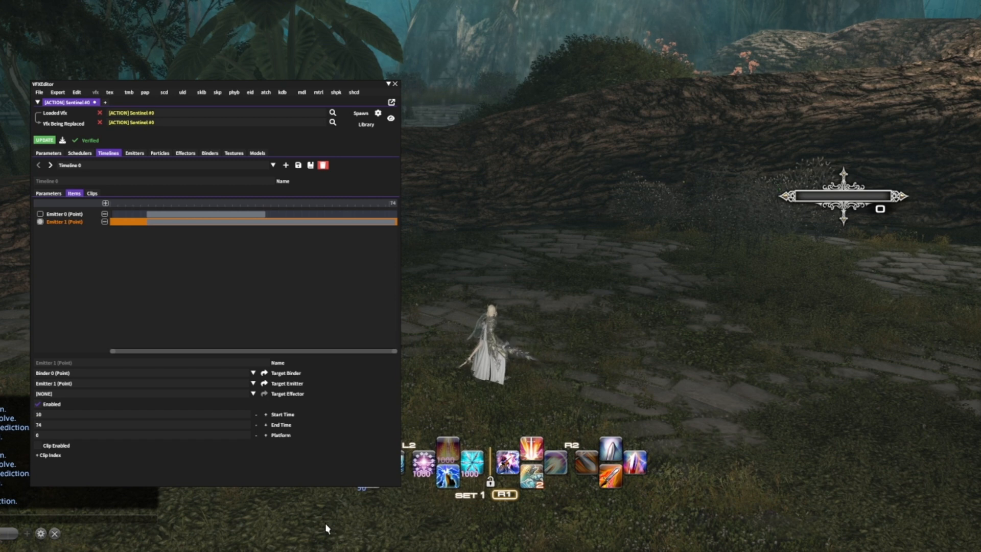
Step: Update the effect with Emitter 0 disabled and spawn it to preview Emitter 1 alone
click(45, 141)
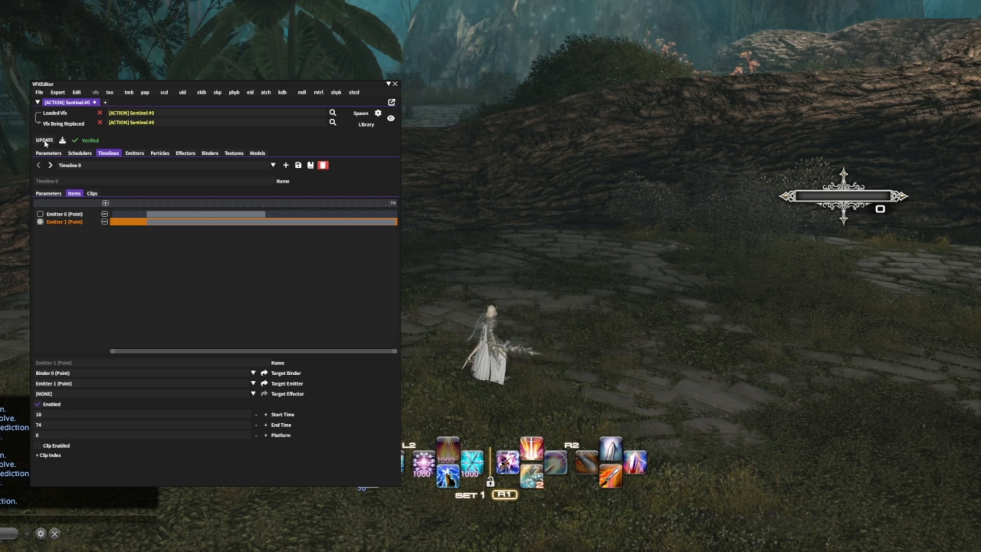
click(364, 113)
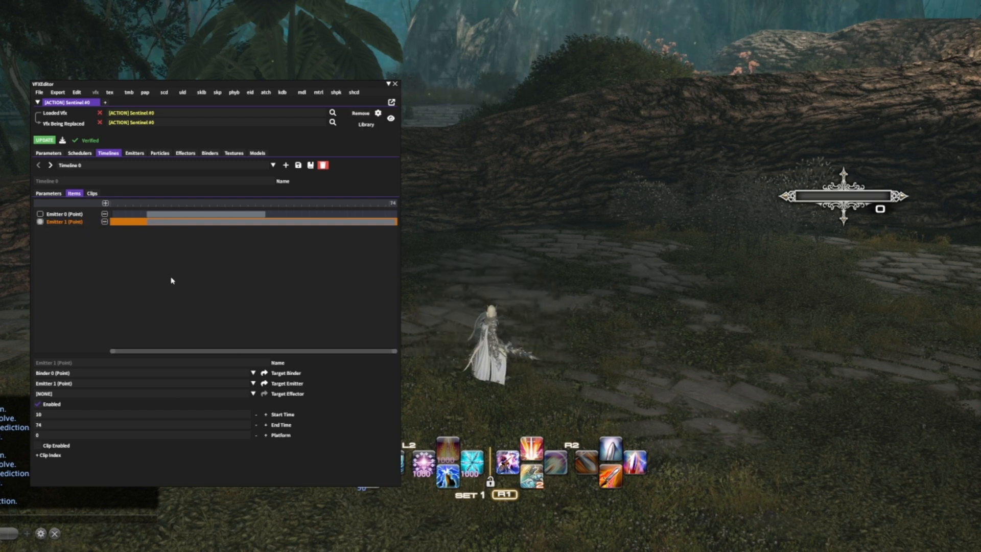
Step: Replace the Texture Color 1 texture of Emitter 1's Particle 1 (LightModel) with the White Lightning texture
click(264, 383)
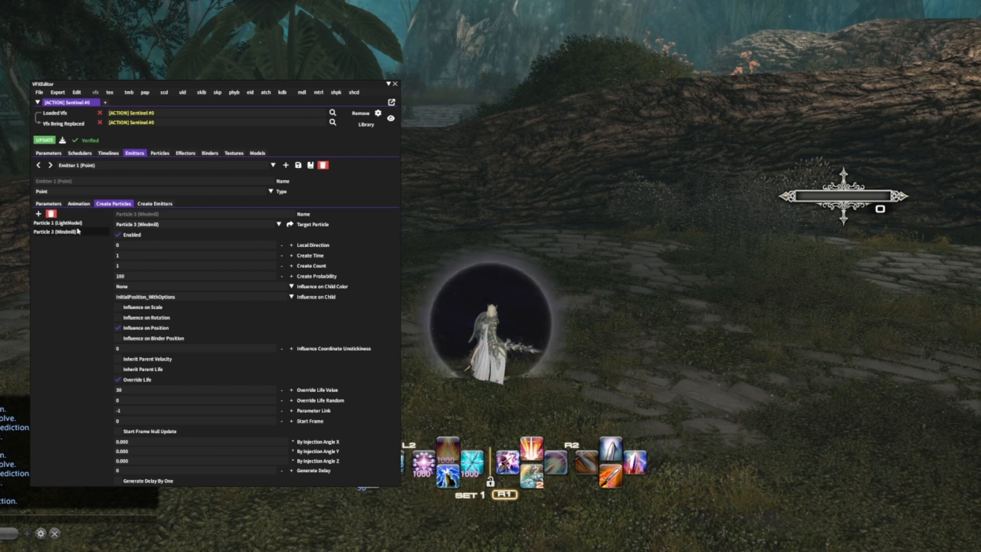
click(290, 225)
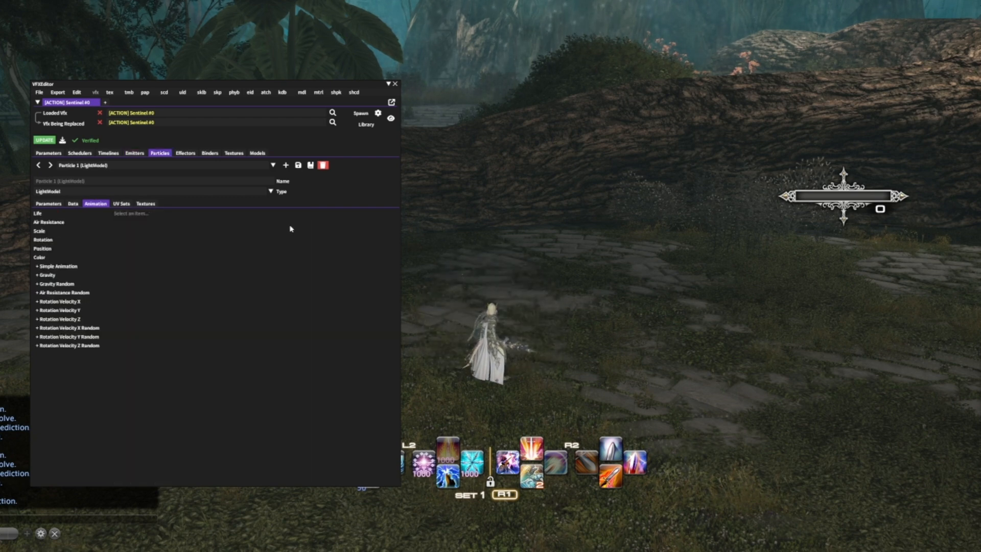
click(145, 203)
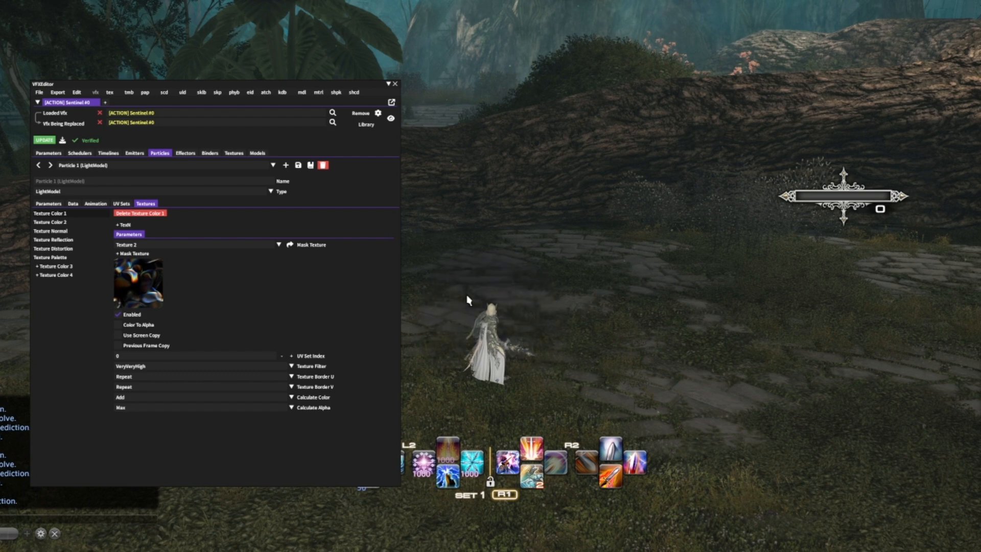
click(290, 245)
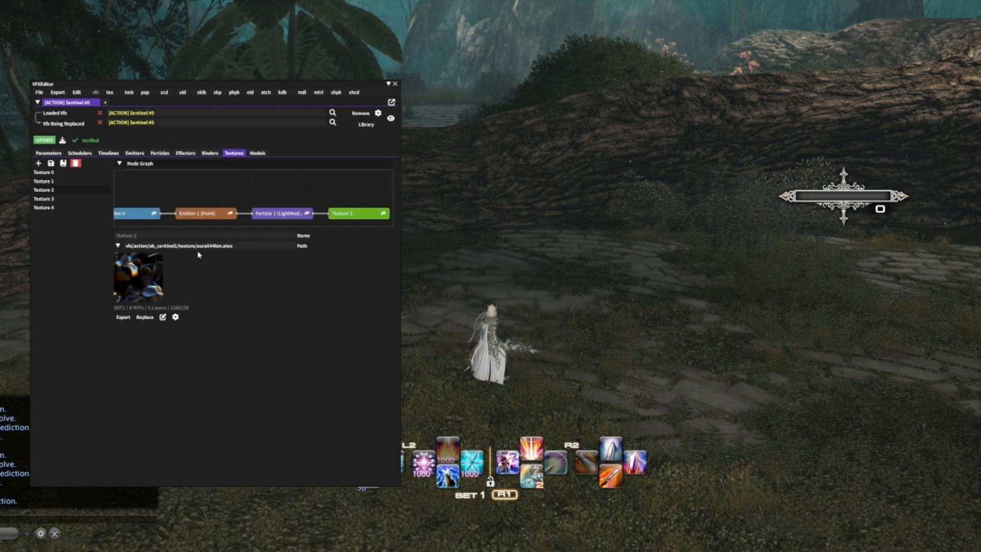
click(118, 245)
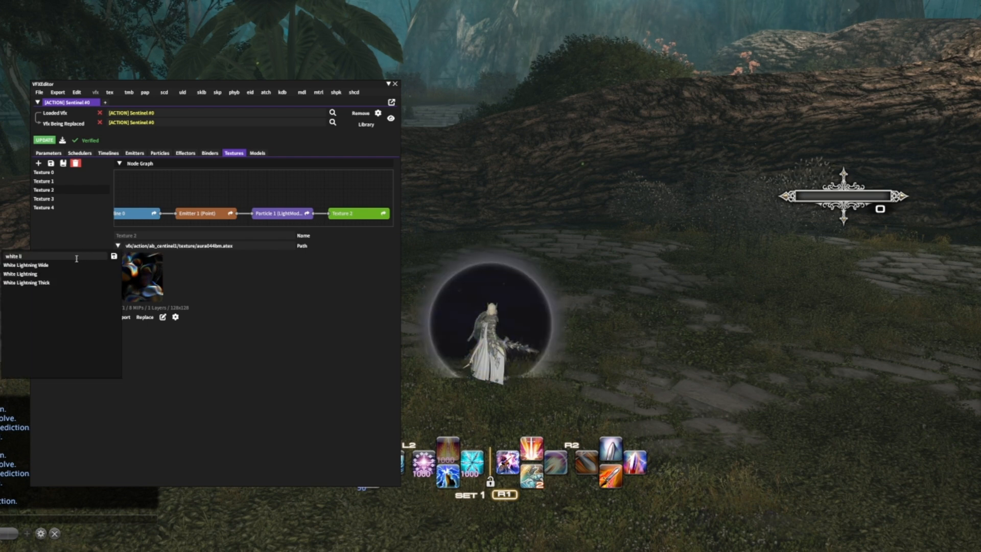
mouse_move(24, 278)
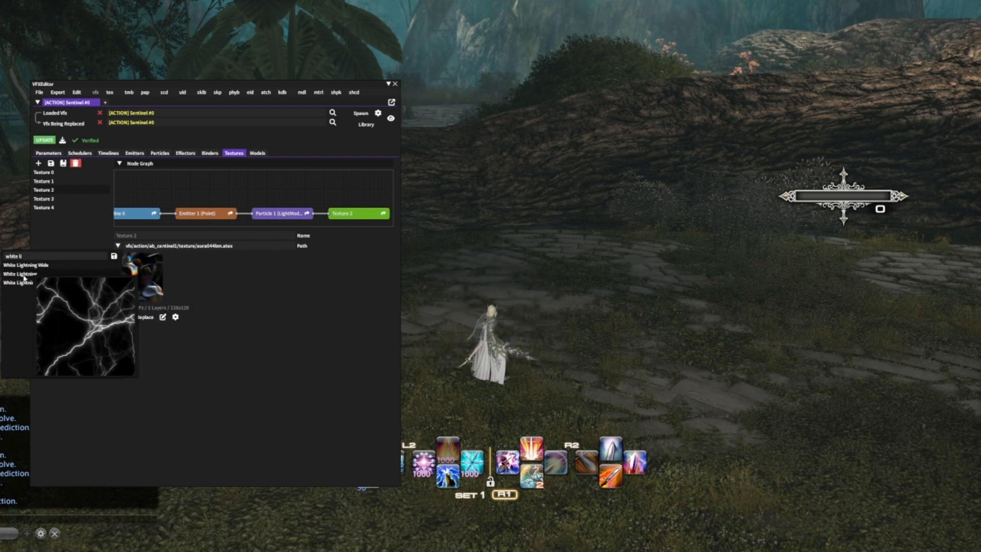
click(24, 278)
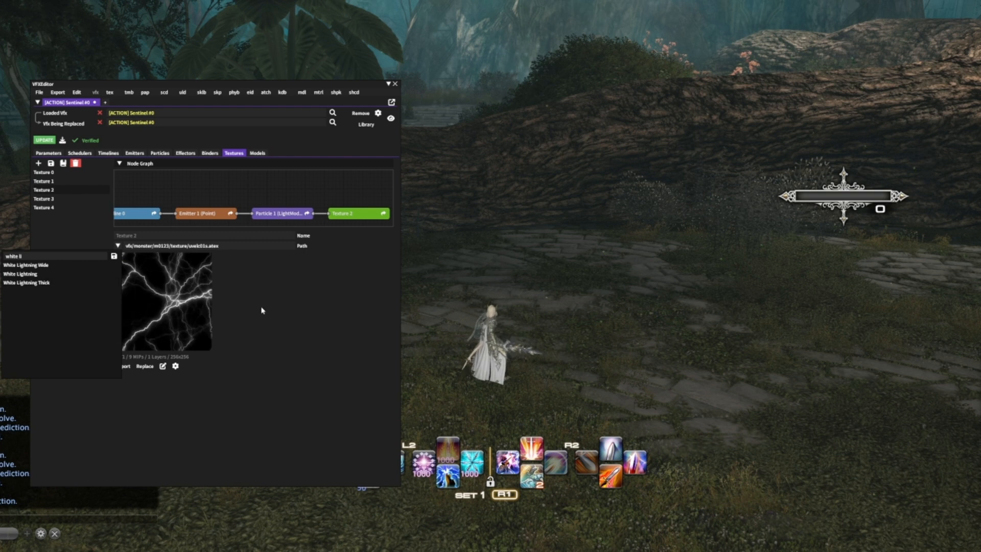
click(299, 314)
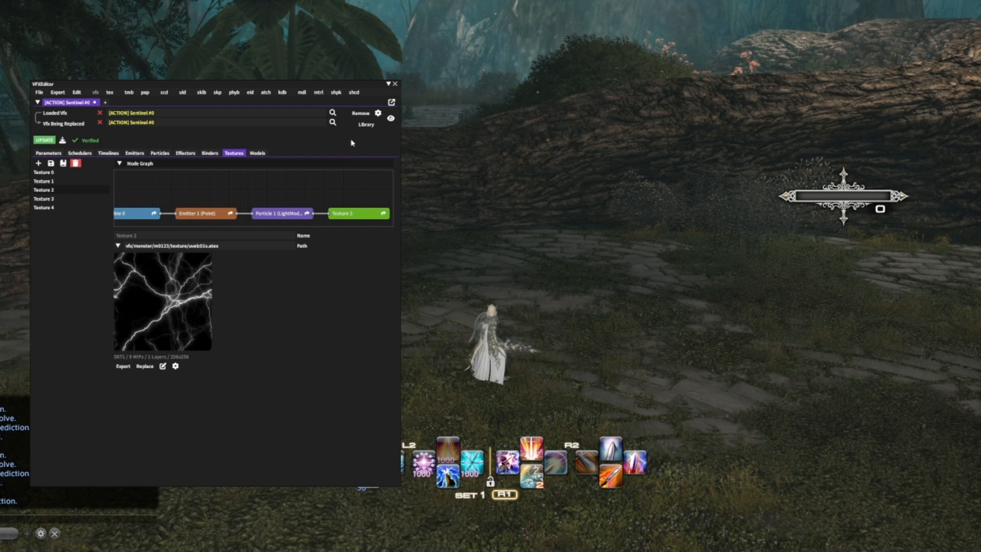
click(360, 113)
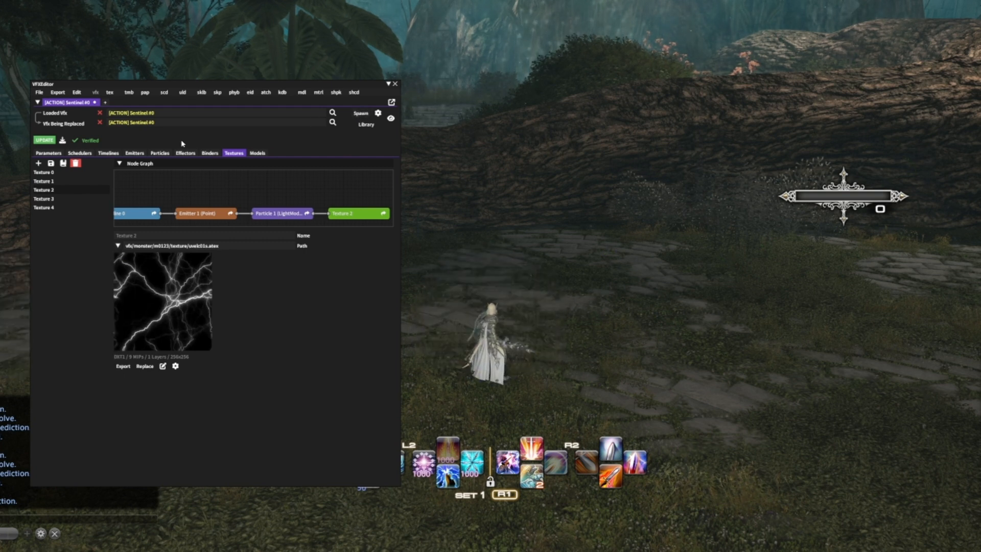
Step: Re-enable Emitter 0 in the timeline, then update and spawn the effect to preview both emitters
click(134, 154)
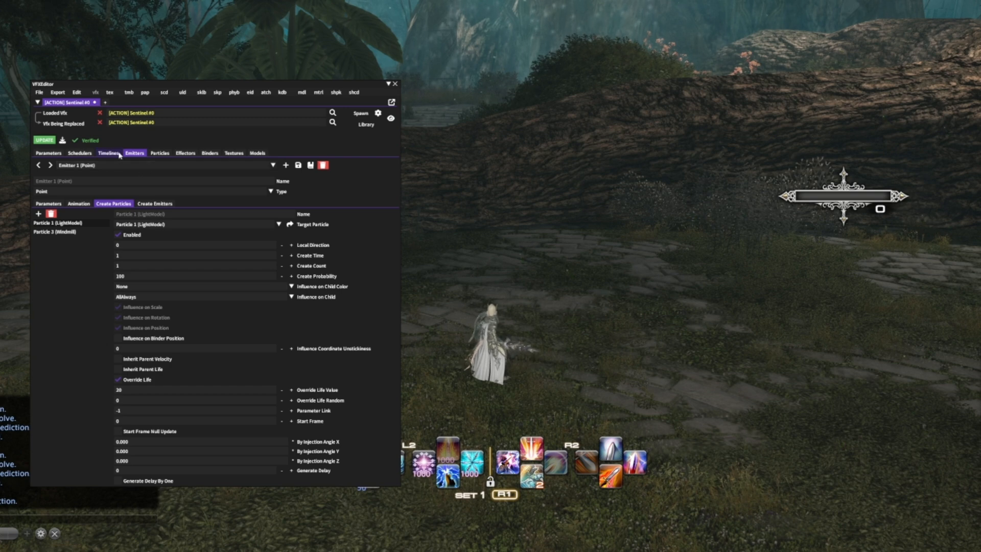
click(119, 154)
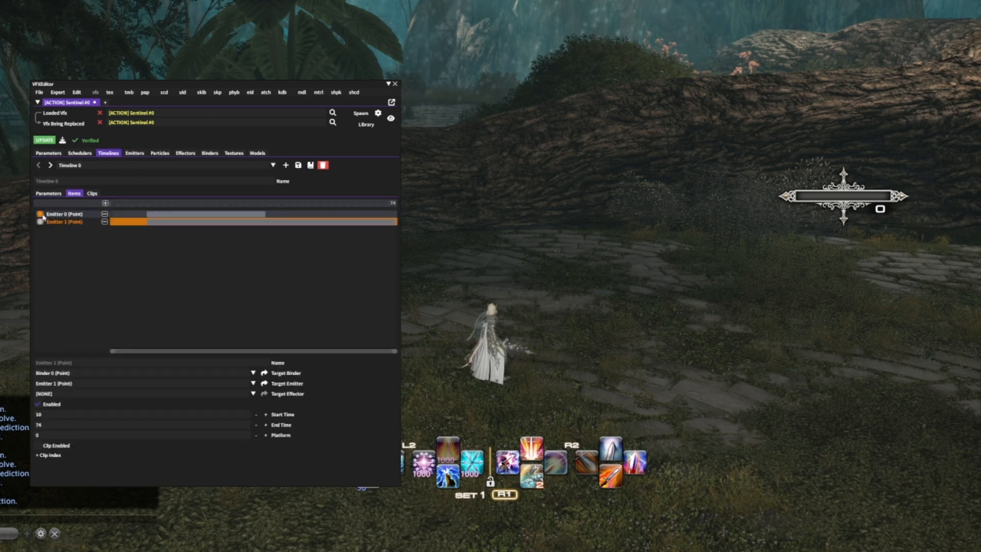
click(44, 141)
click(360, 113)
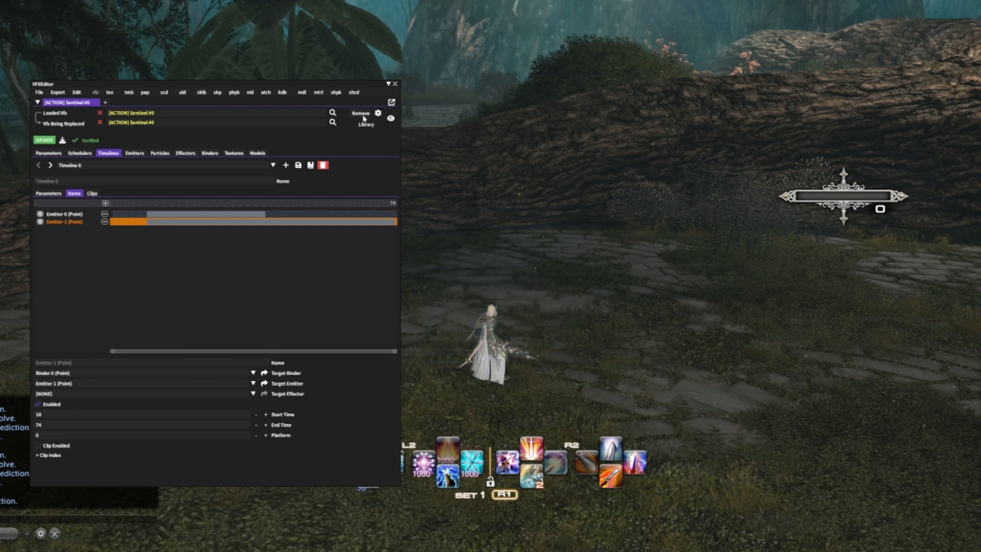
click(364, 118)
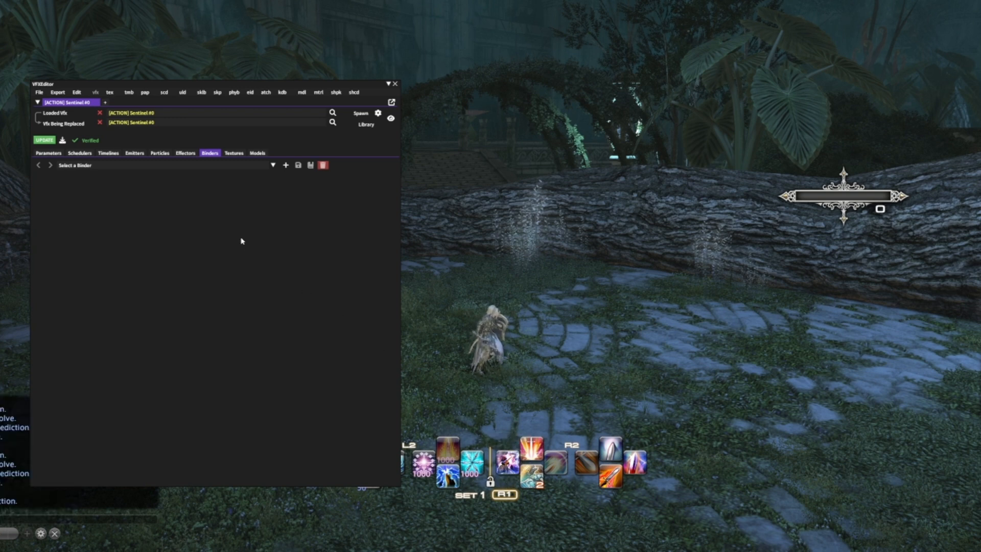
Step: Add a new document with Thunder III #0 as both the loaded effect and the effect being replaced
click(106, 103)
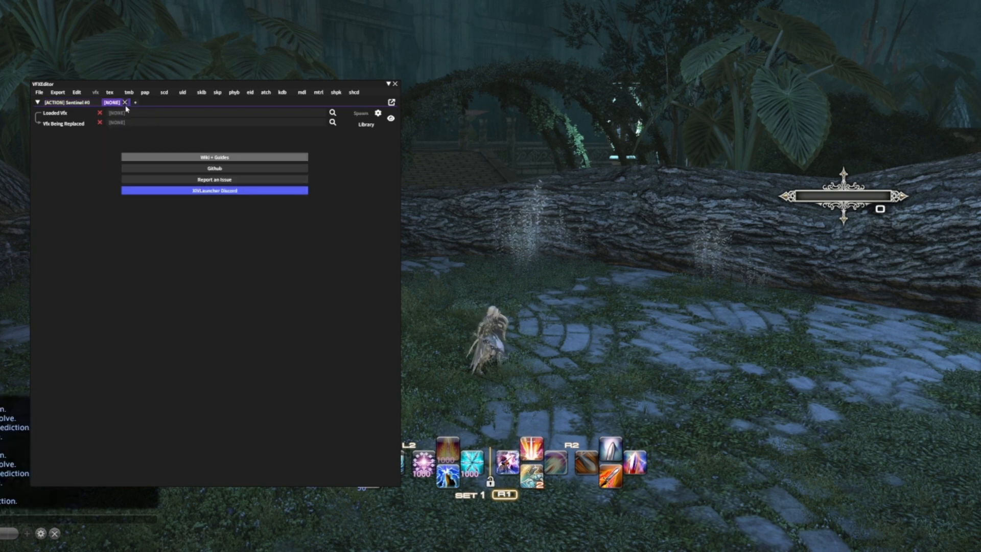
click(333, 113)
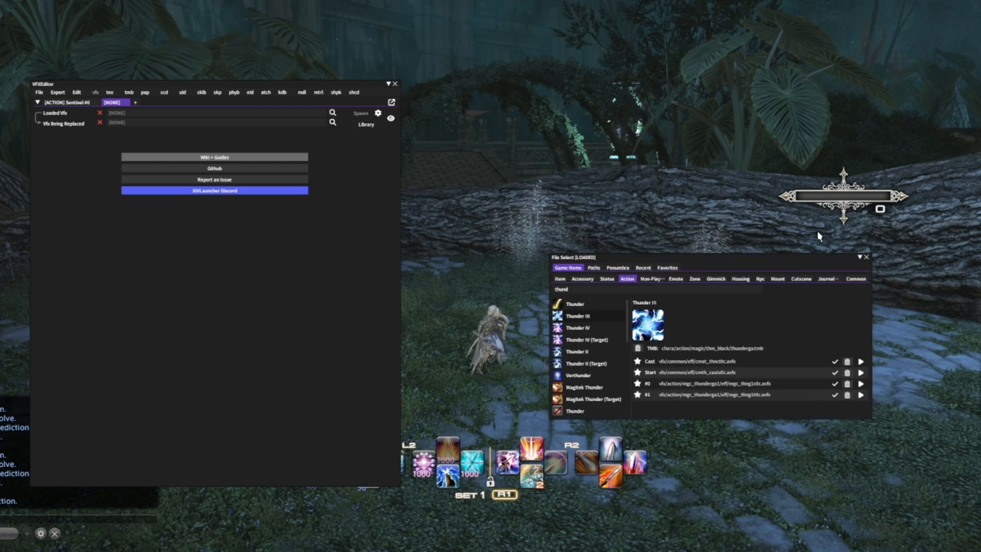
click(836, 384)
click(333, 123)
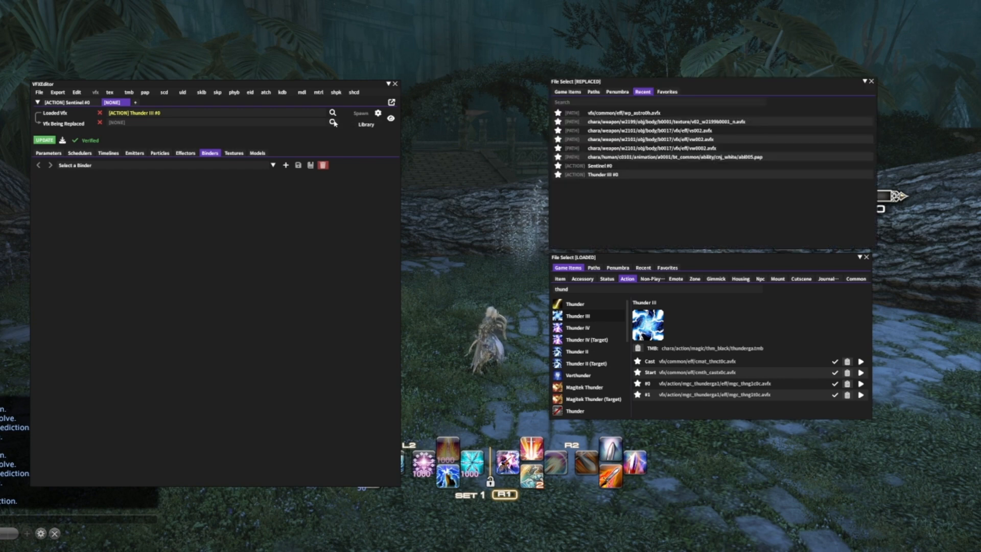
click(605, 175)
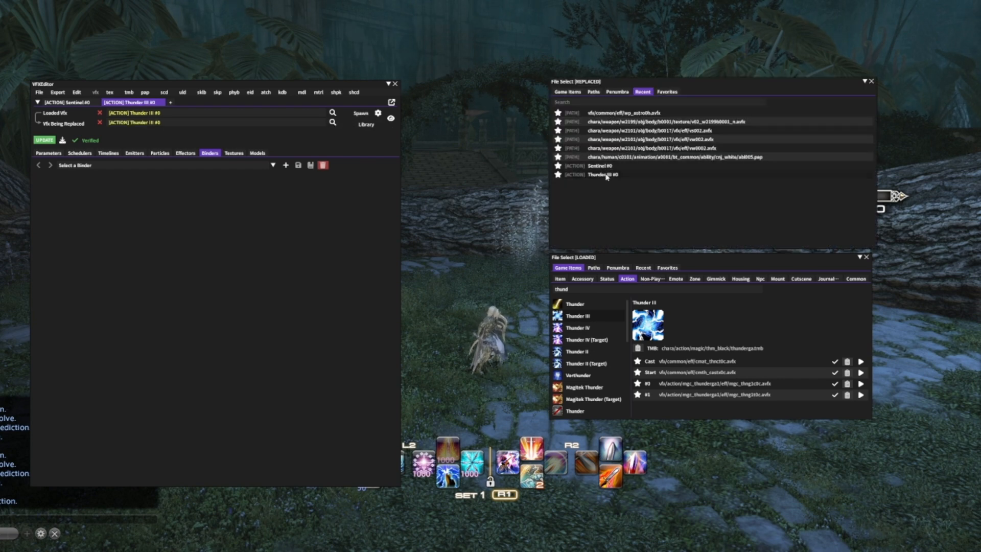
Step: Spawn the Thunder III effect repeatedly to examine how it plays on the character
click(359, 114)
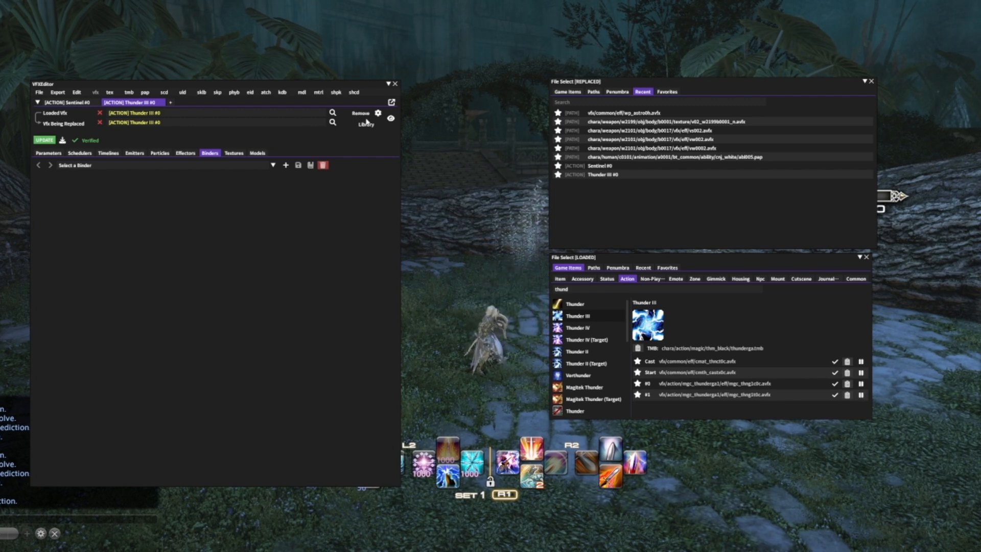
click(366, 121)
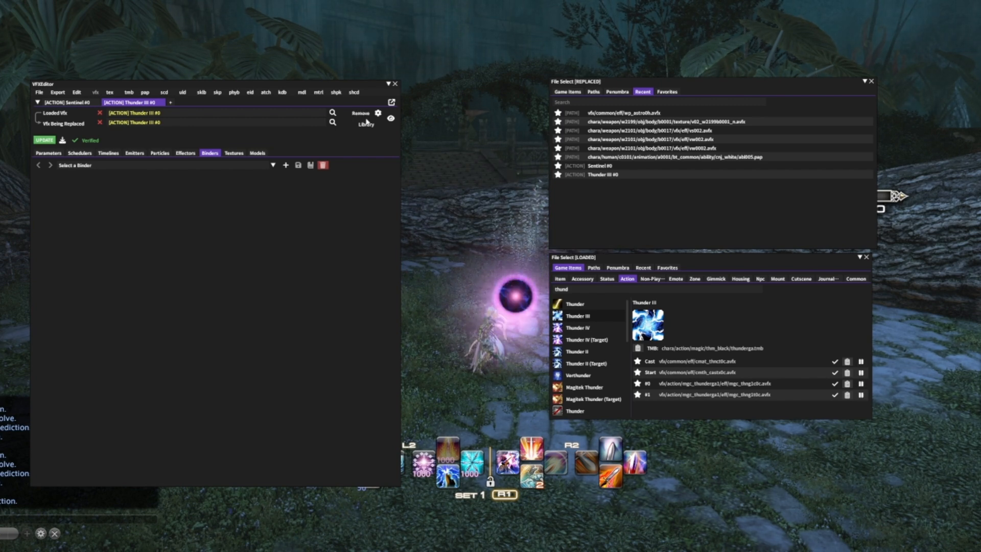
click(366, 121)
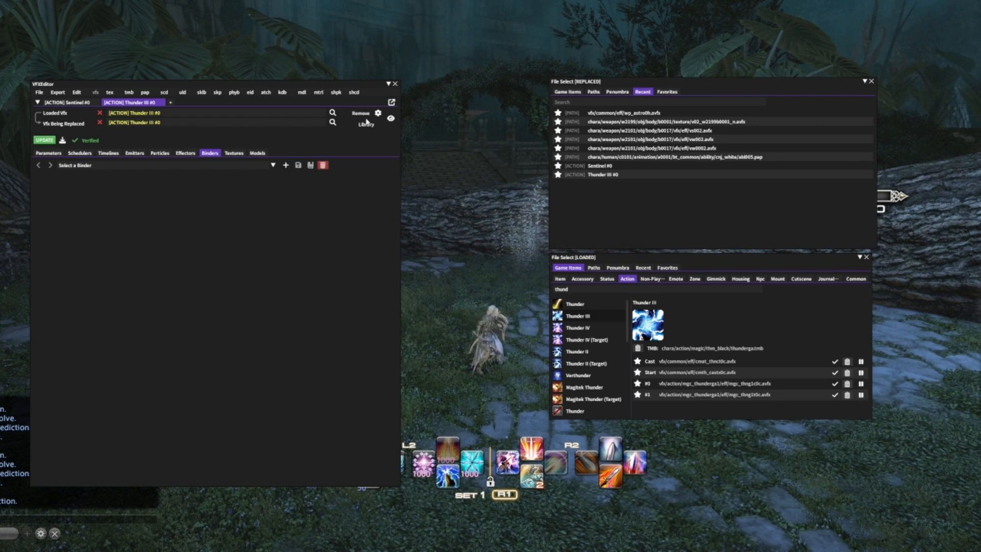
click(366, 121)
click(366, 120)
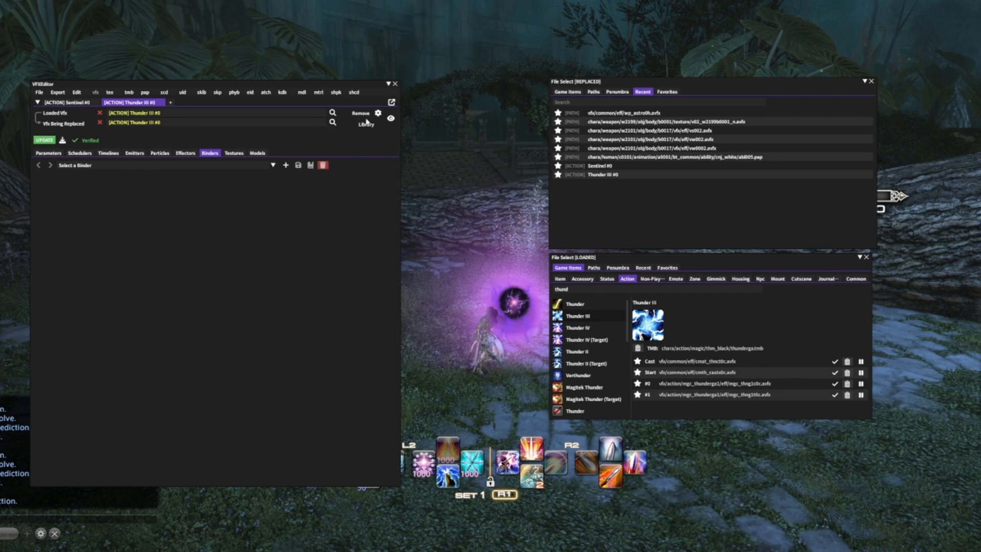
click(366, 121)
click(366, 121)
Step: In Timeline 0 of Thunder III, set the target binder of the Emitter 0 item to Binder 1 (Point)
click(109, 154)
click(102, 165)
click(86, 174)
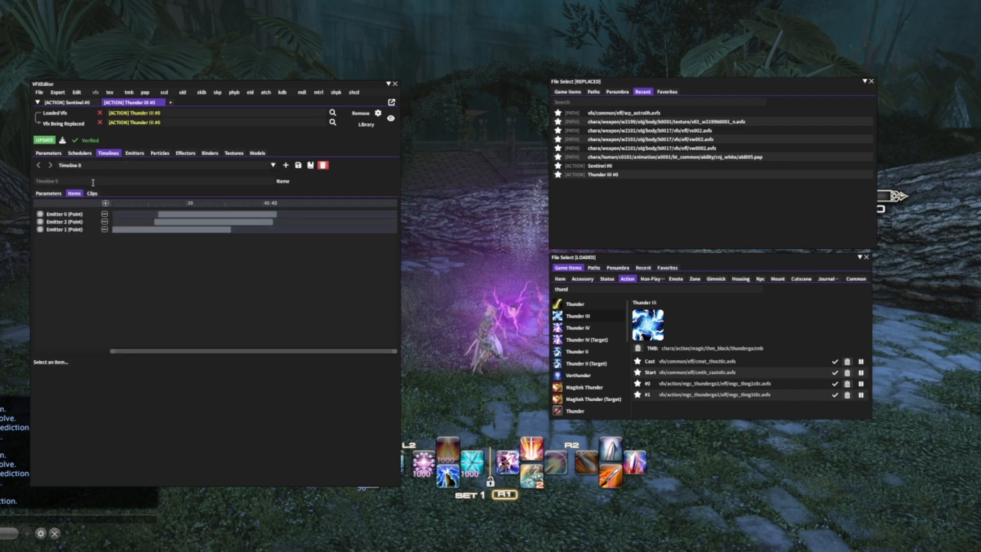
click(64, 214)
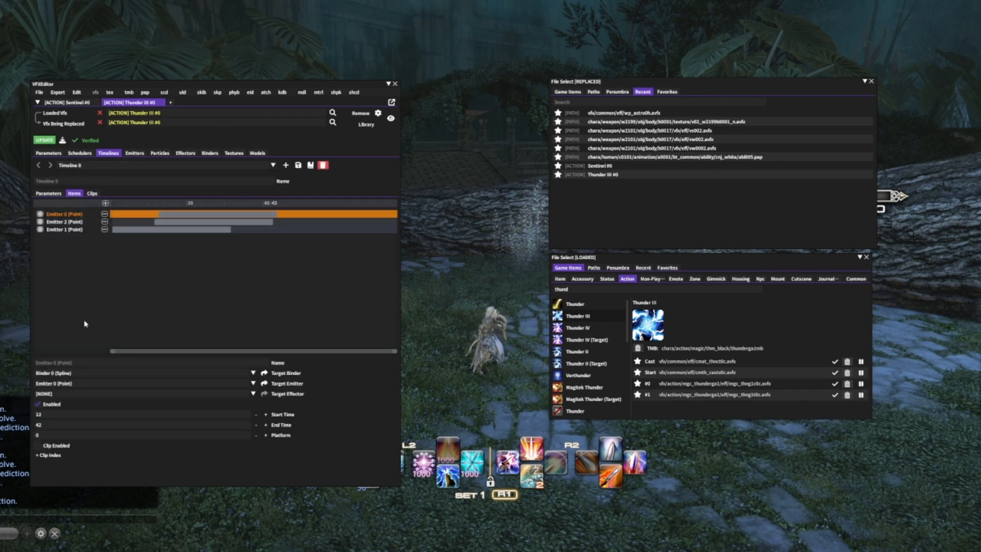
click(64, 373)
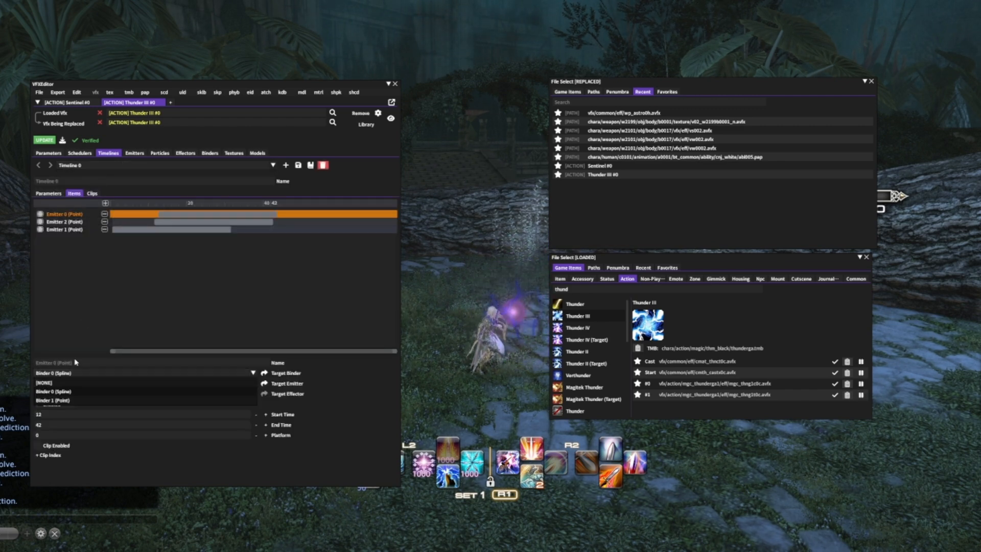
click(57, 400)
Step: Check the settings of the Emitter 1, Emitter 2 and Emitter 0 timeline items, then update the effect
click(61, 230)
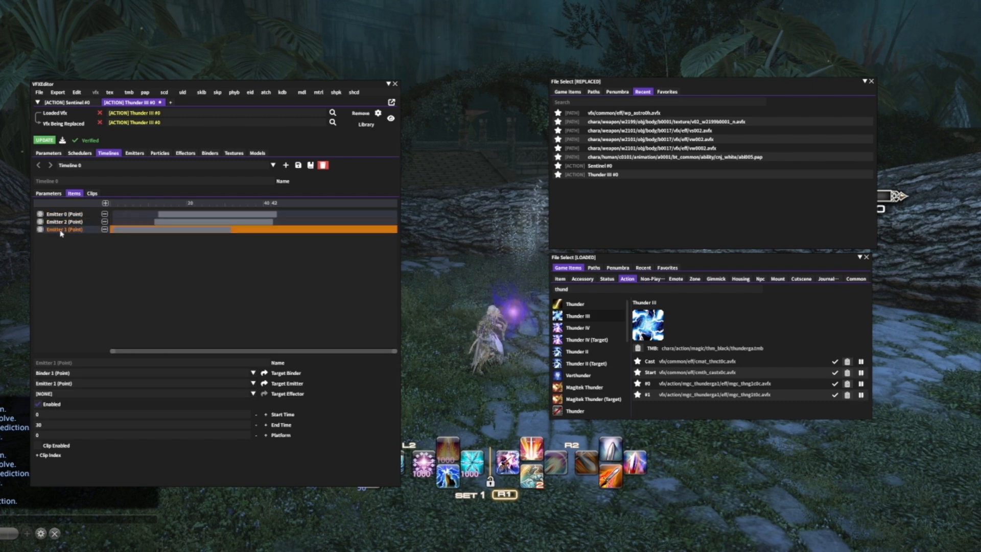
click(64, 222)
click(64, 214)
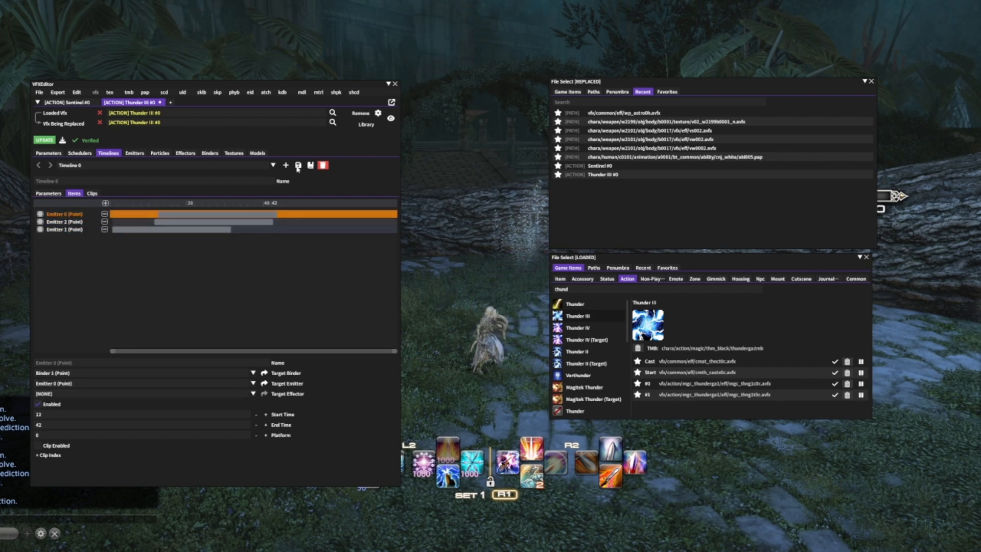
click(45, 140)
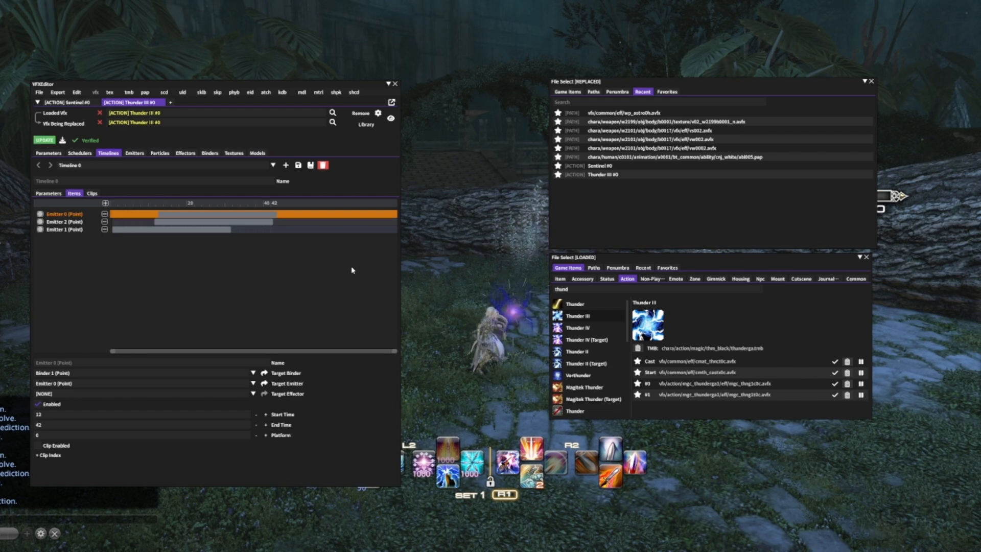
right_drag(454, 268, 439, 268)
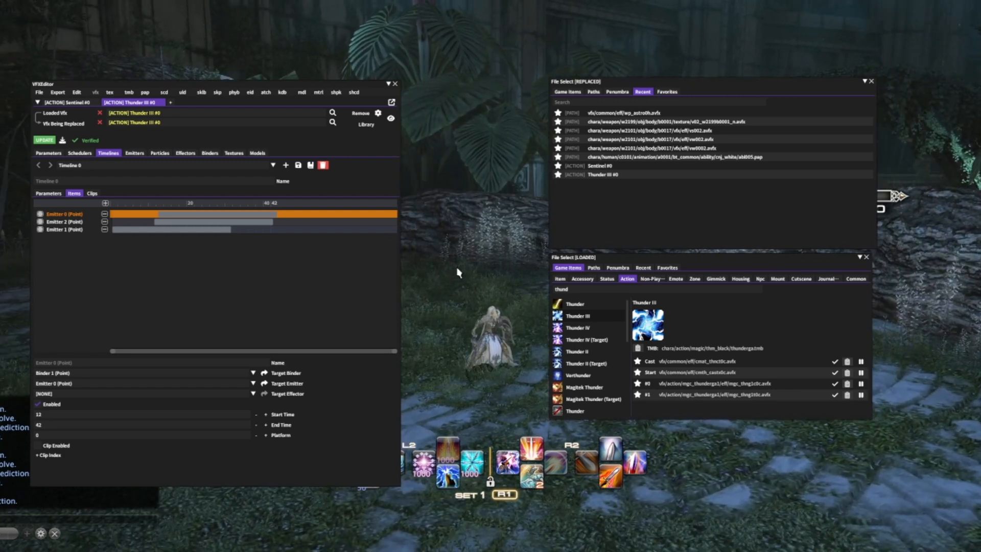
Step: Set Binder 1's start properties to bind point 29, Center of the character, then update the effect and remove the spawned preview
drag(631, 258, 671, 228)
click(209, 154)
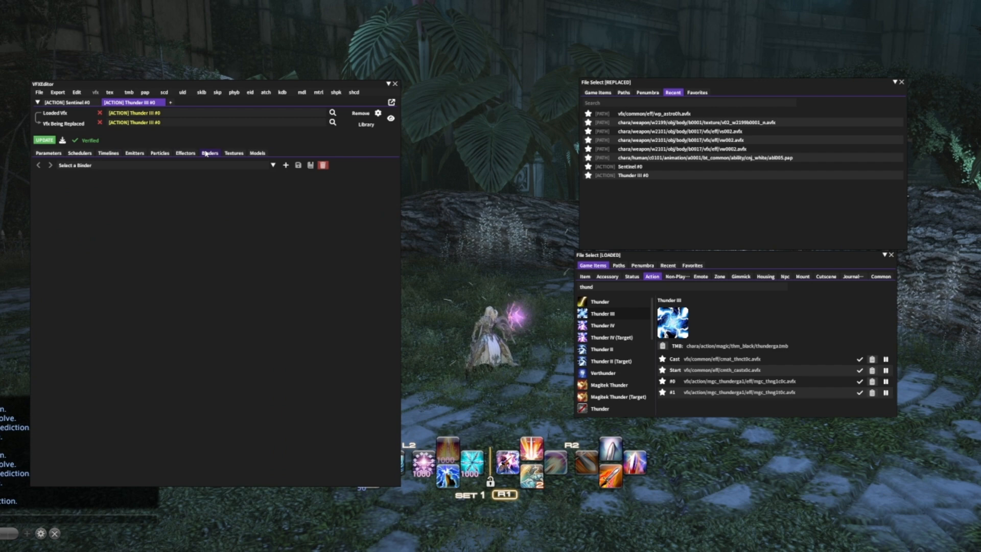
click(174, 165)
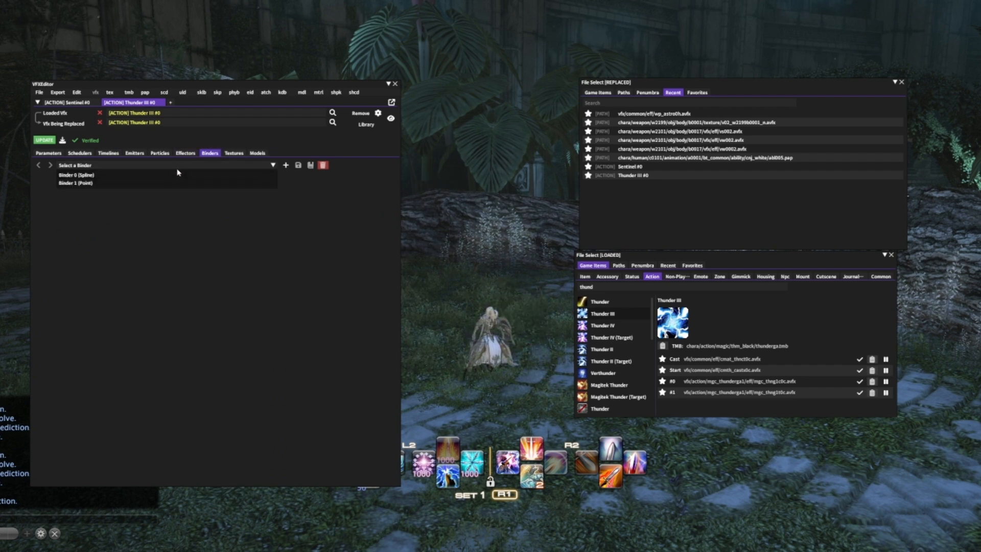
click(85, 184)
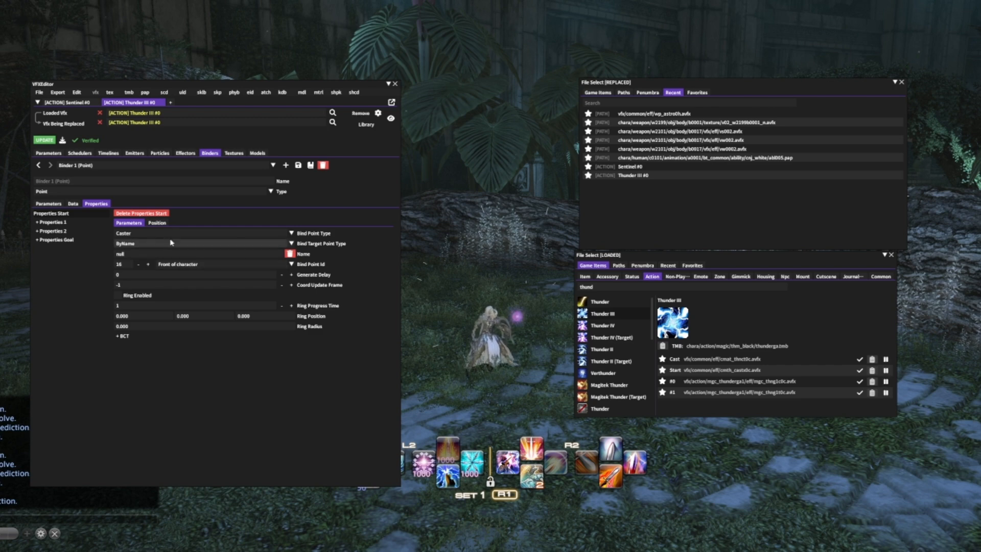
click(185, 265)
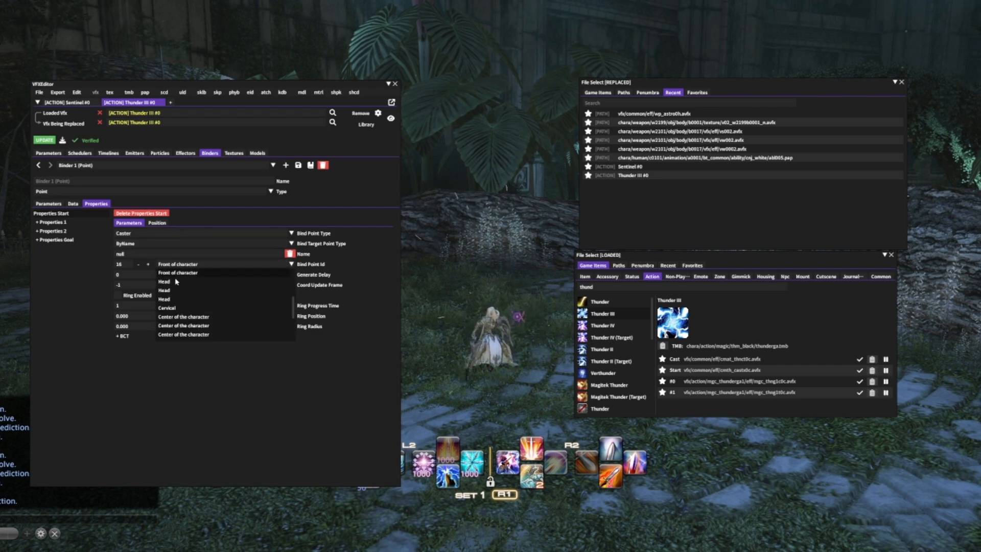
click(181, 316)
click(45, 140)
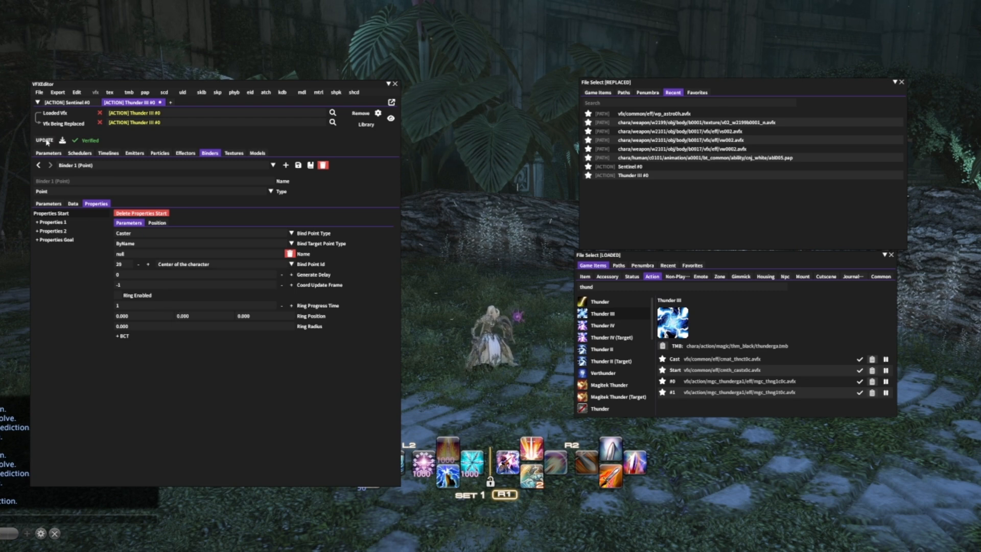
click(47, 142)
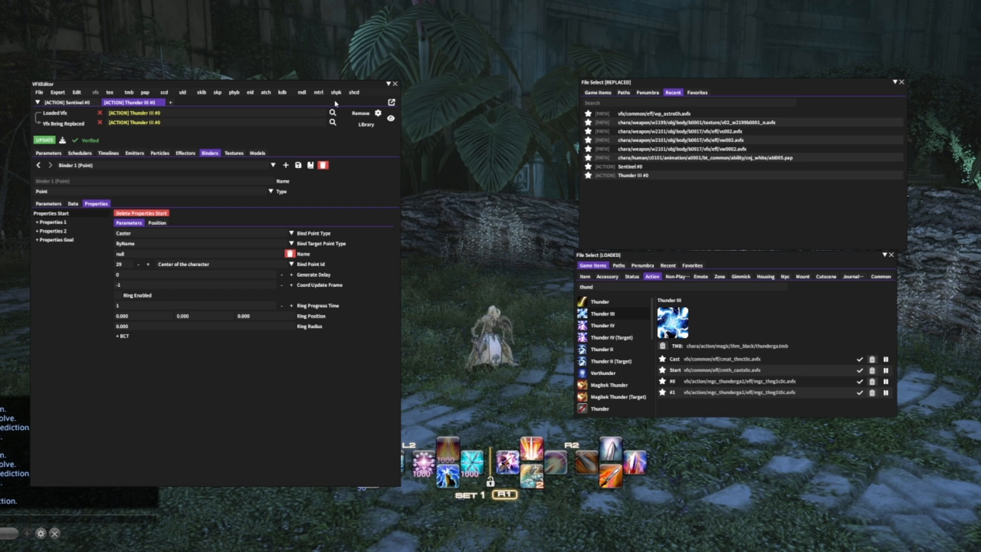
click(360, 113)
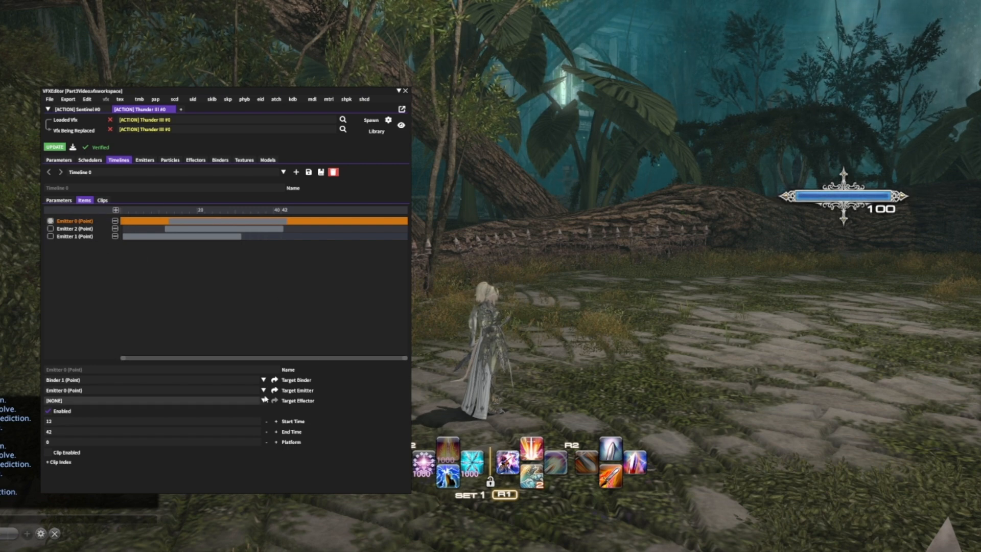
Step: Follow the Emitter 0 timeline item to its emitter and on to Particle 0 (Model), and examine the particle's parameters and node graph
click(275, 390)
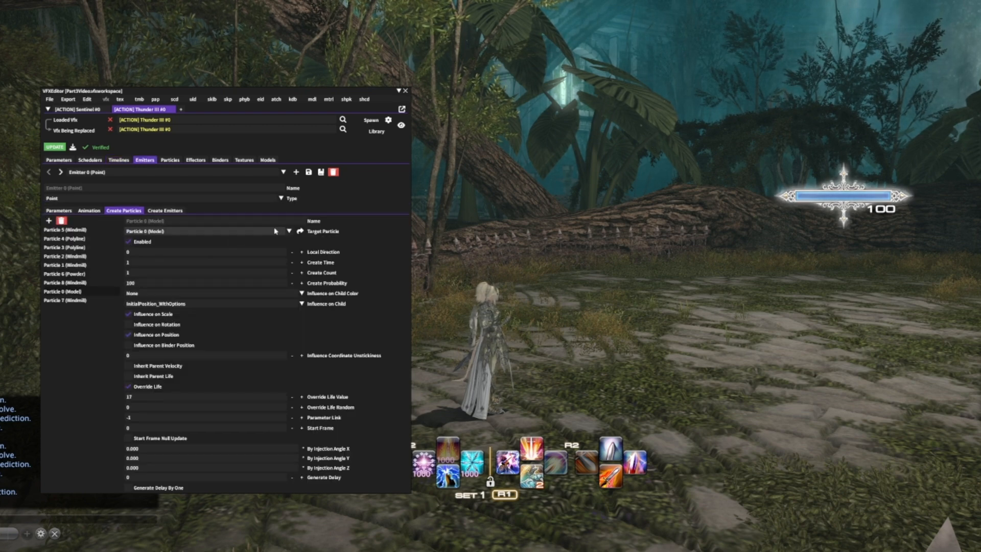
click(300, 231)
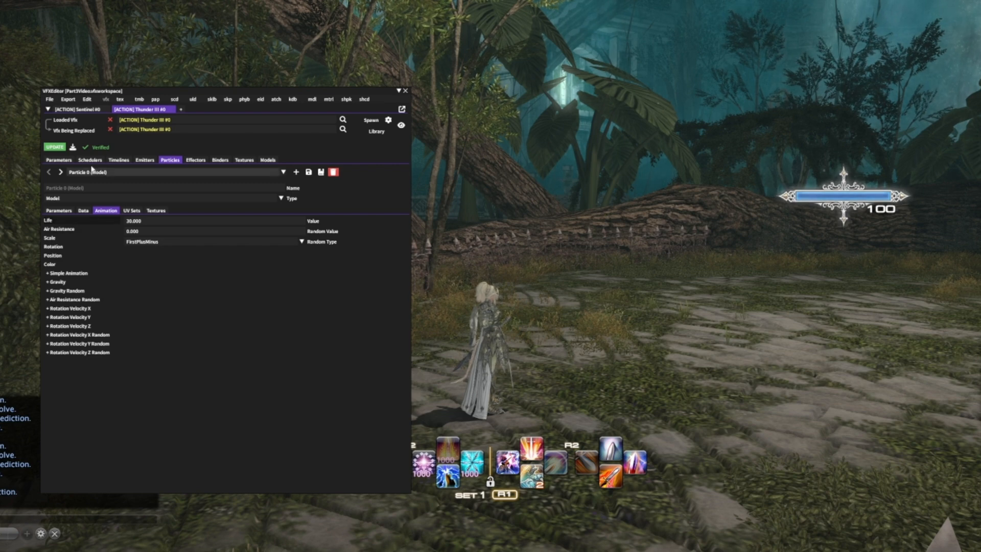
click(59, 210)
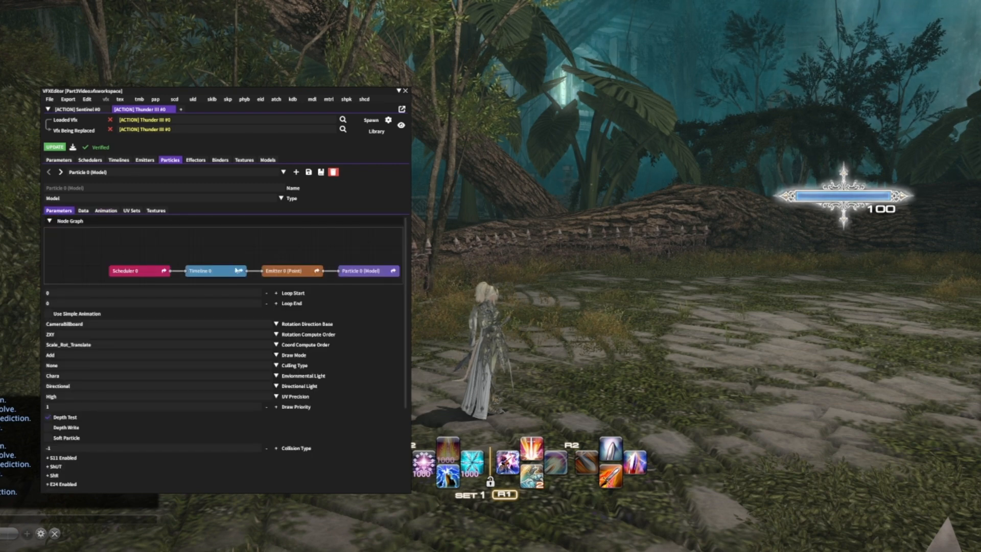
Step: Disable Override Life for Particle 0 (Model) in Emitter 0, then update the effect and preview it on Self
click(317, 271)
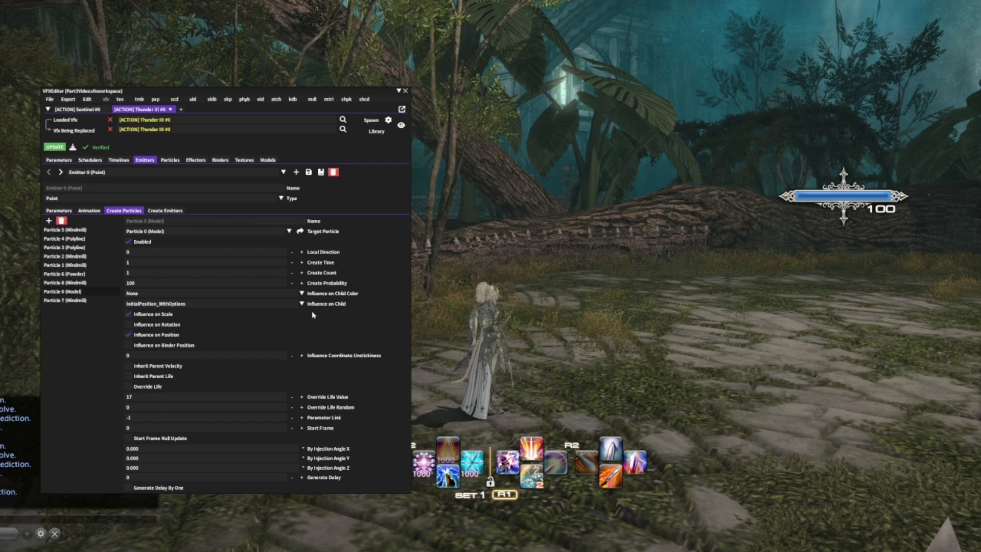
click(56, 147)
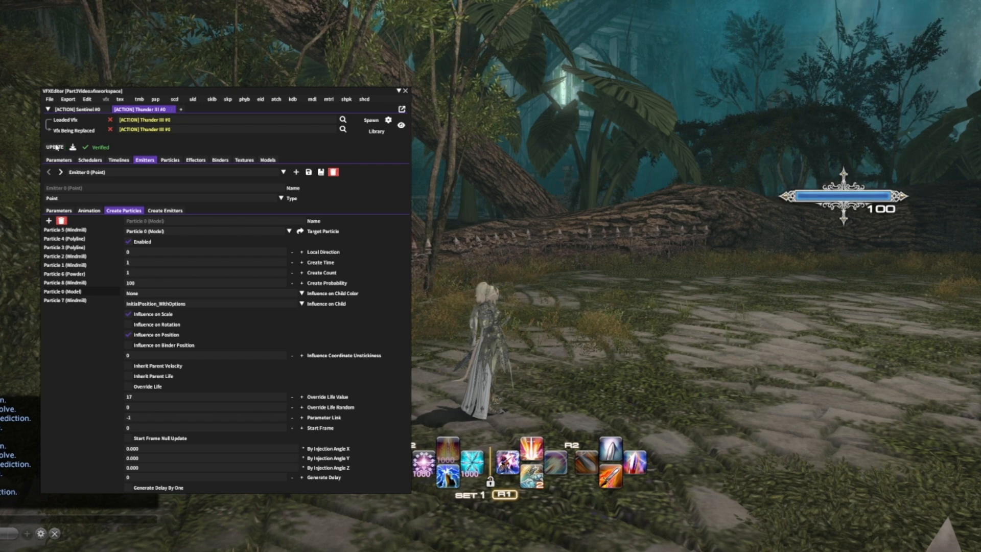
click(371, 120)
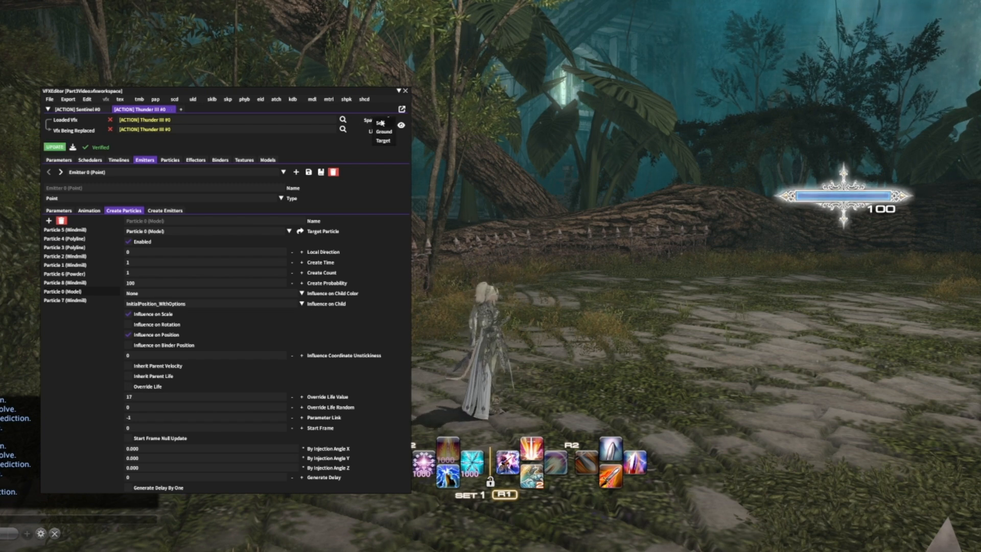
click(383, 123)
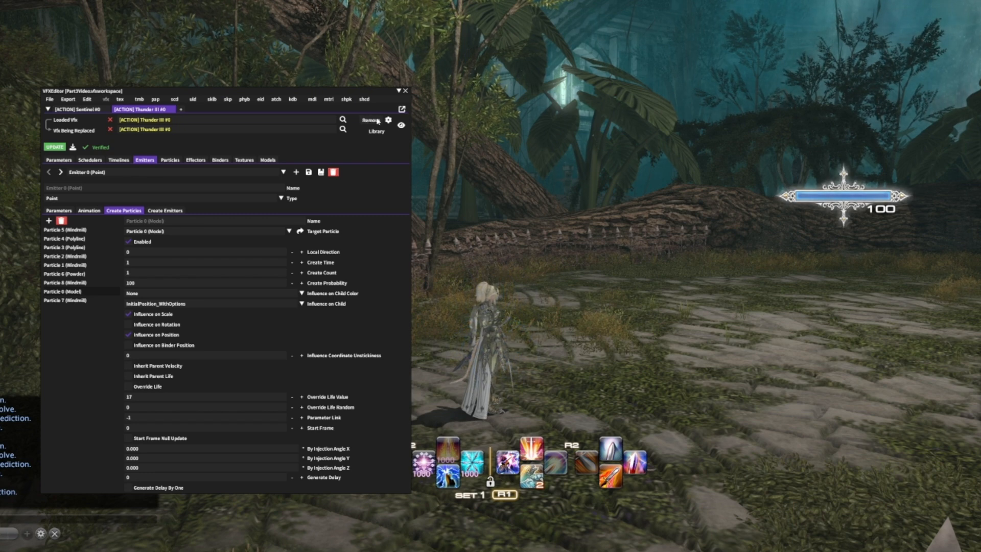
click(376, 121)
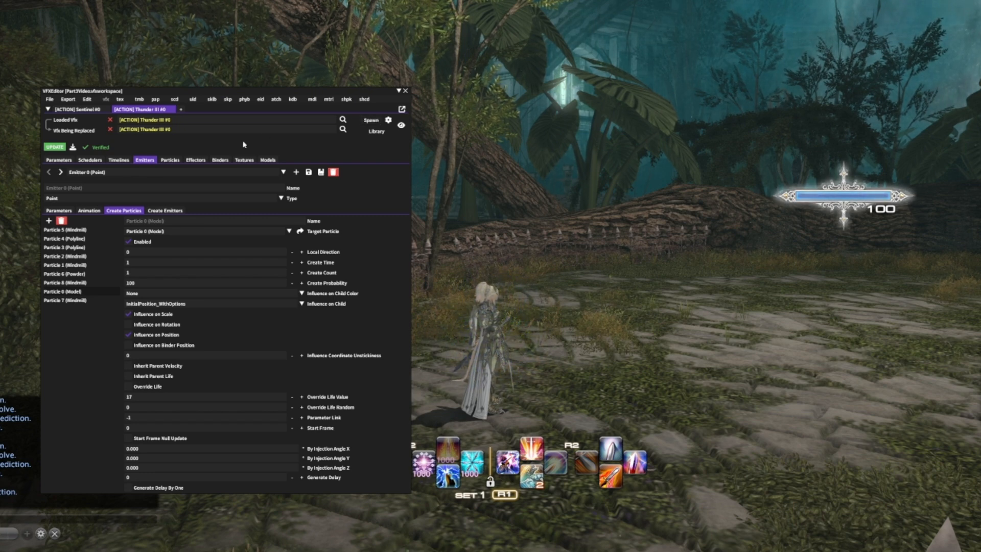
Step: Examine the life override settings of the particles created by Emitter 0 and Emitter 1
click(77, 256)
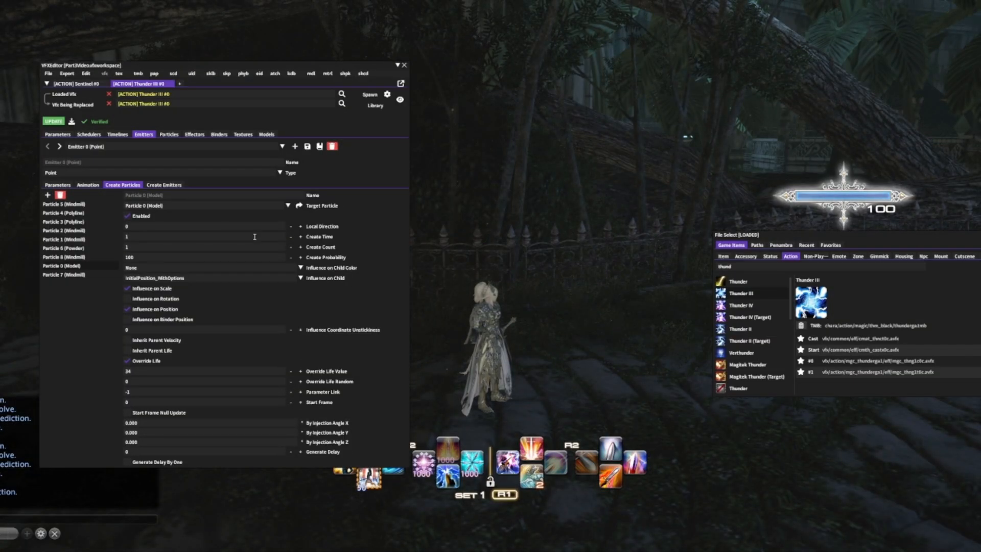
click(77, 239)
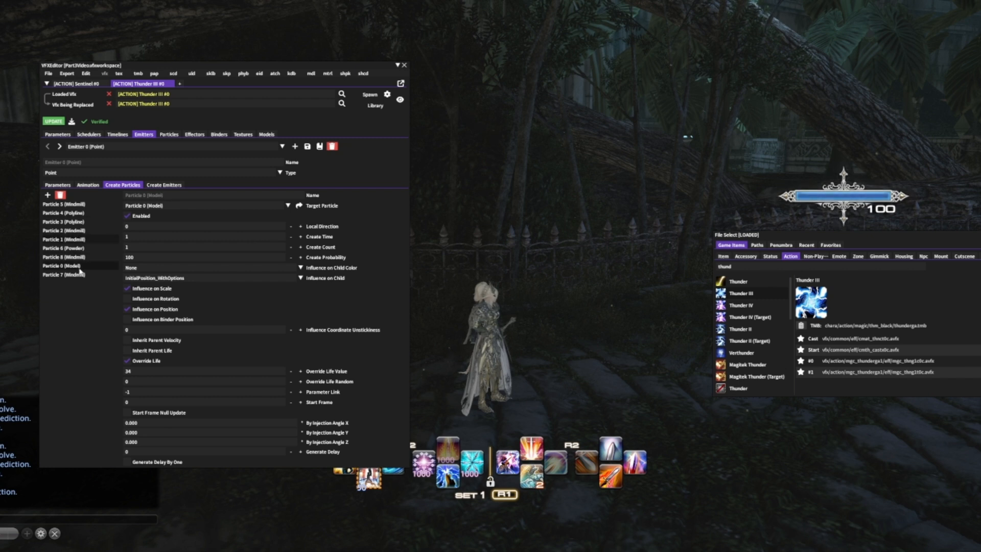
click(73, 248)
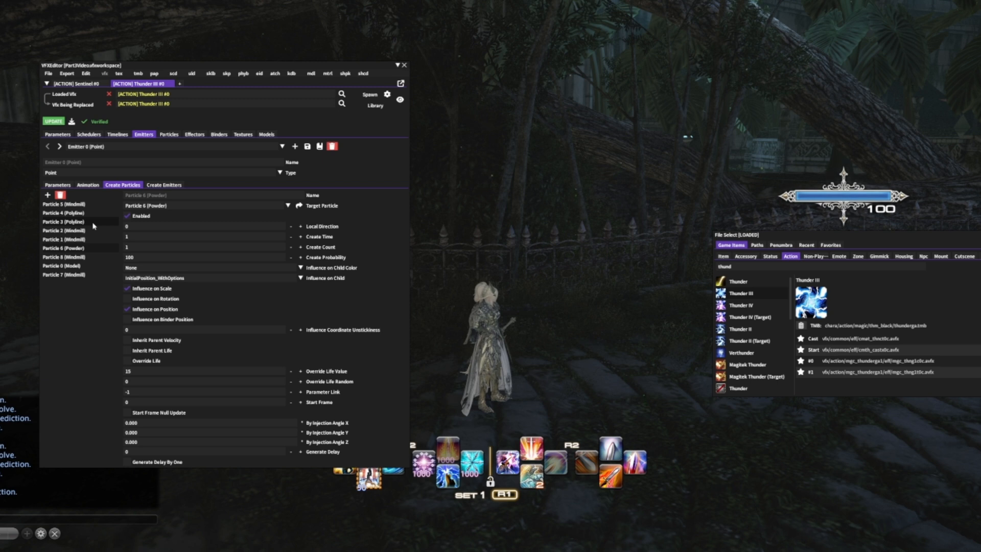
click(91, 240)
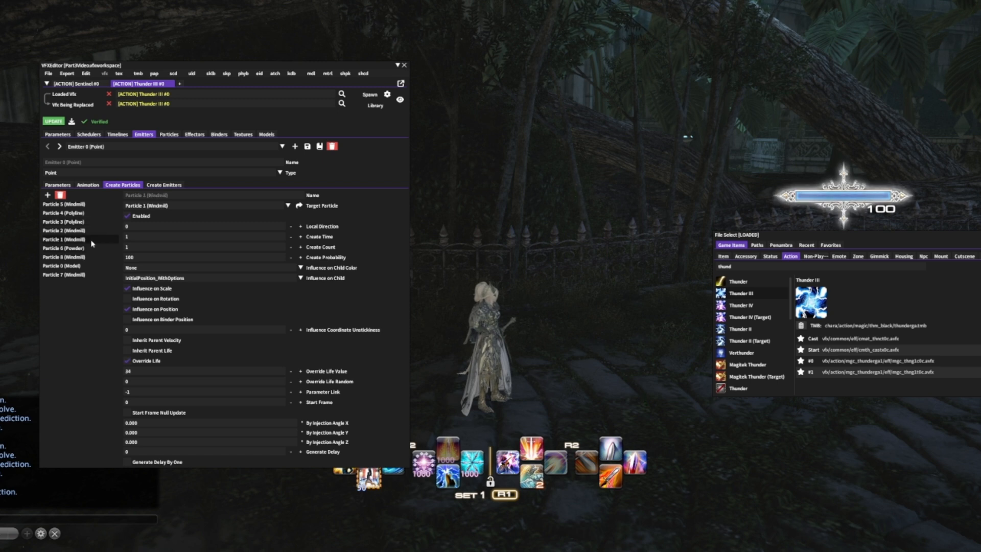
click(59, 146)
click(66, 231)
click(72, 213)
click(74, 208)
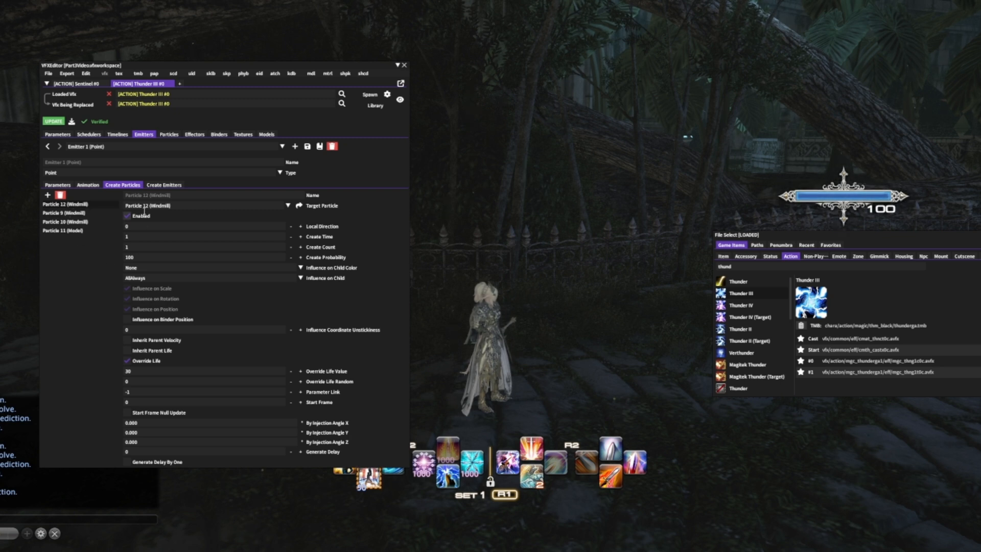
Step: Return to the Timeline 0 items, spawn the effect on Self to preview it, and remove the spawned effect
click(117, 135)
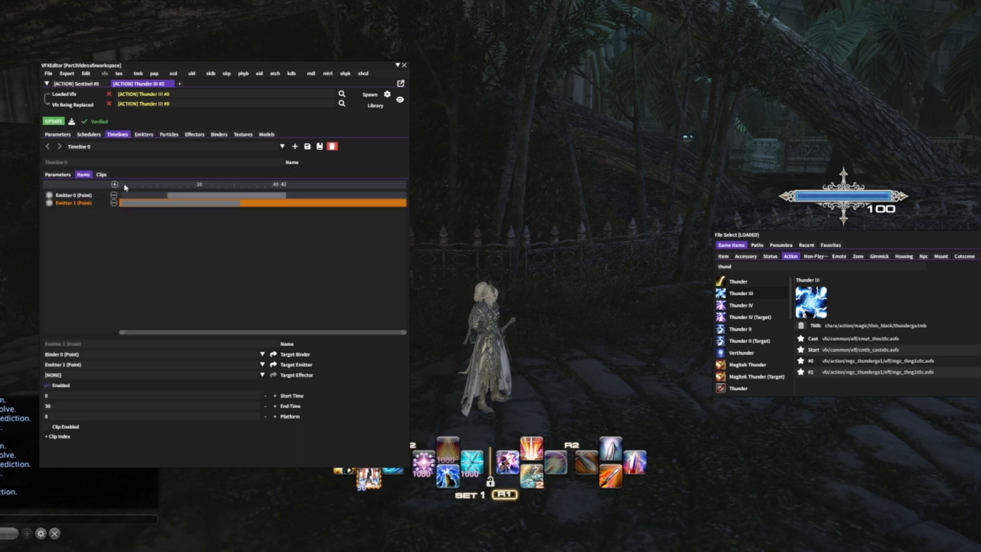
click(367, 95)
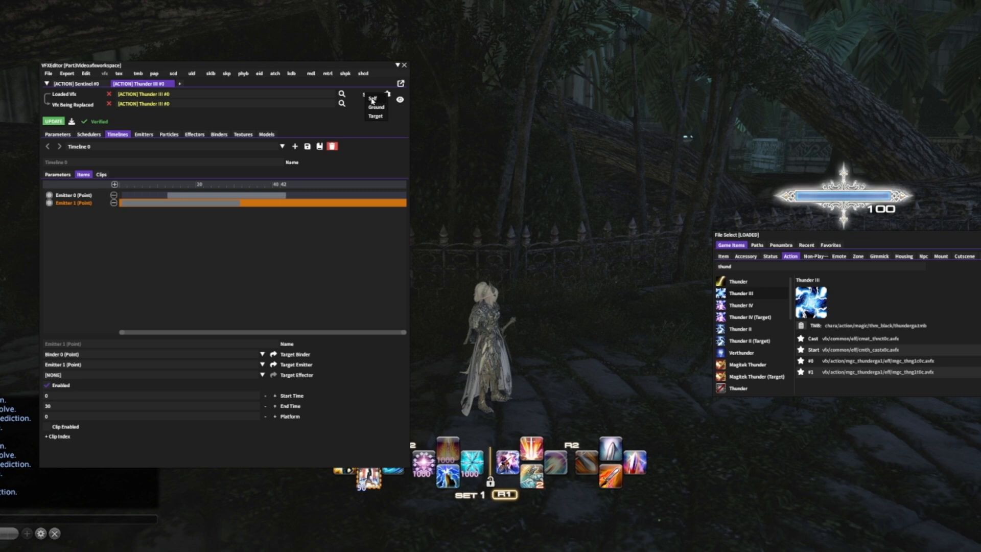
click(370, 95)
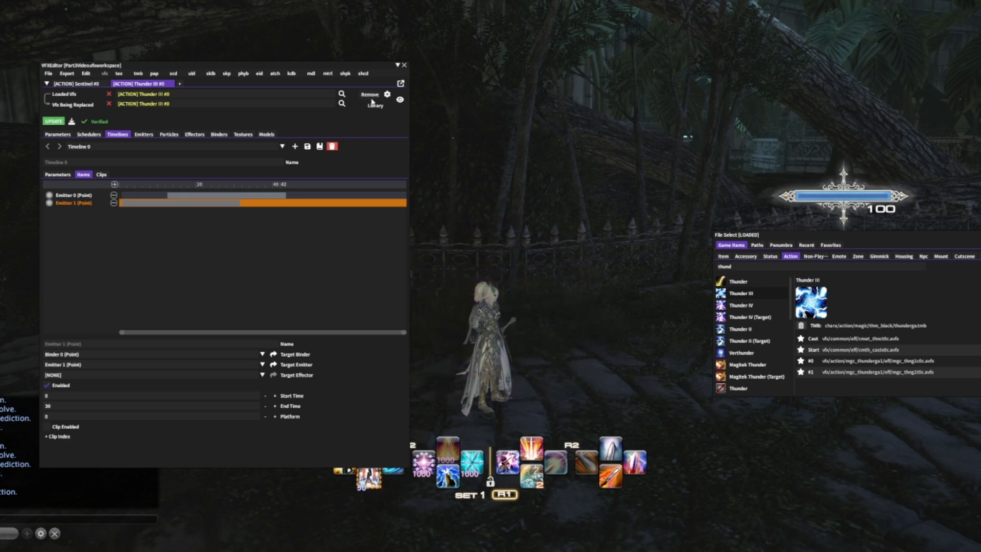
click(370, 95)
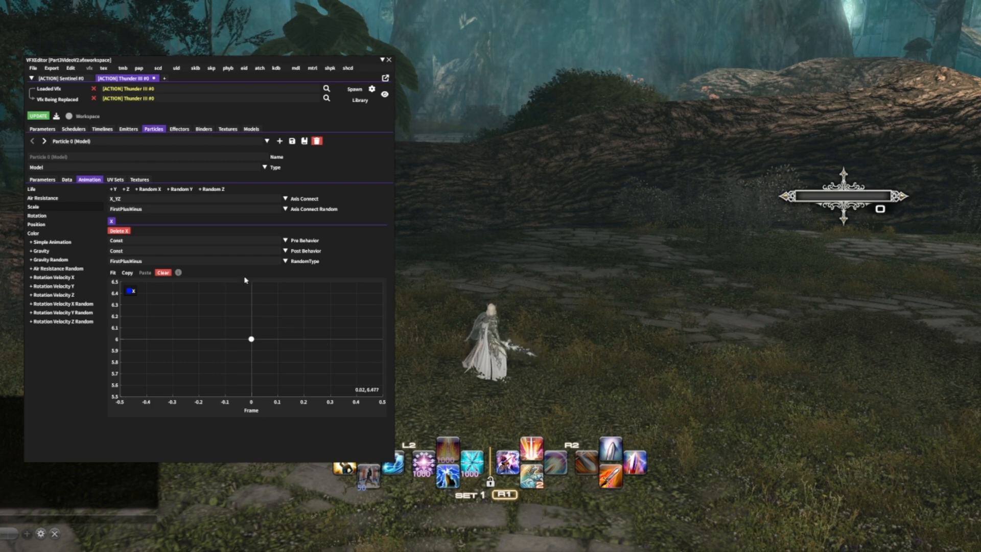
Step: Compare the scale curves of Particle 1 (Windmill) and Particle 2 (Windmill), and return to Emitter 0's created particles
click(45, 141)
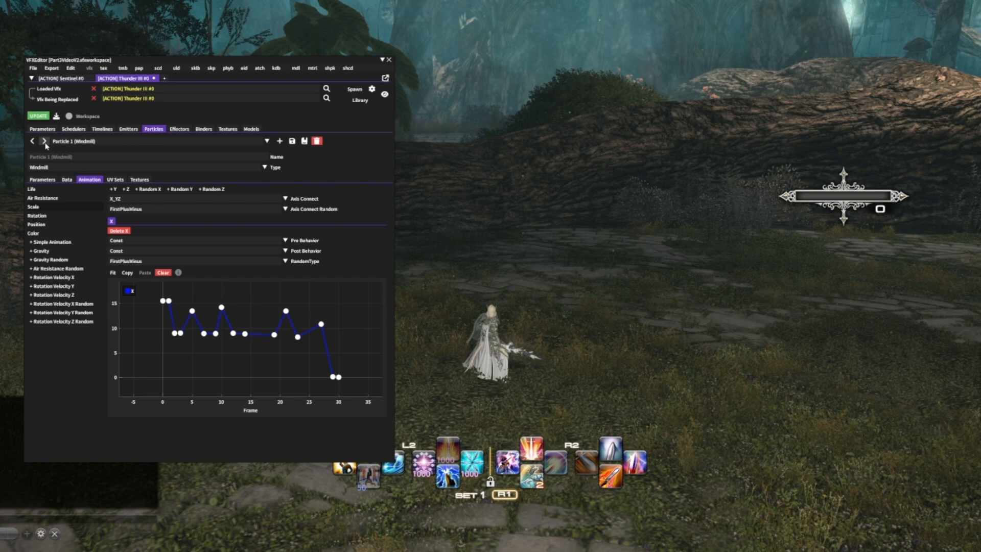
click(45, 141)
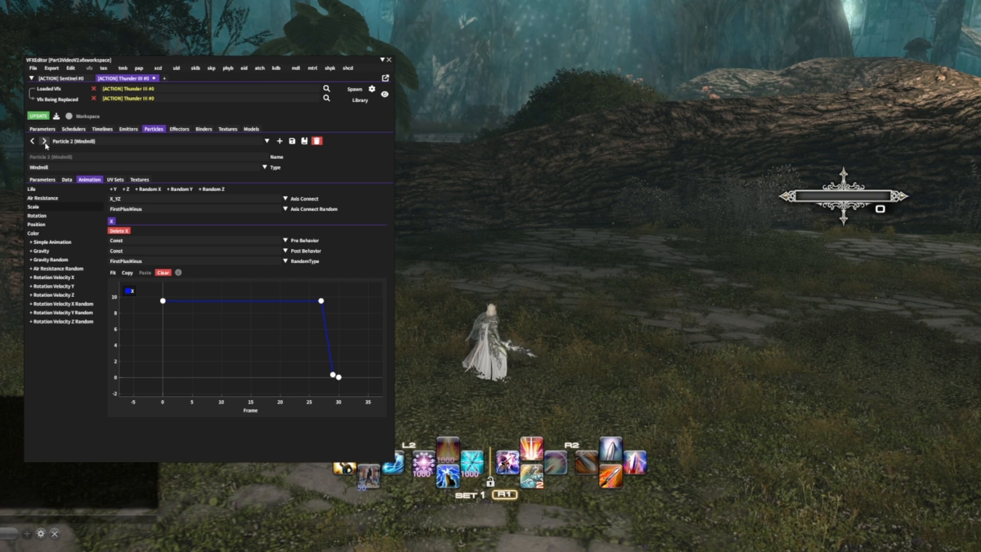
click(129, 130)
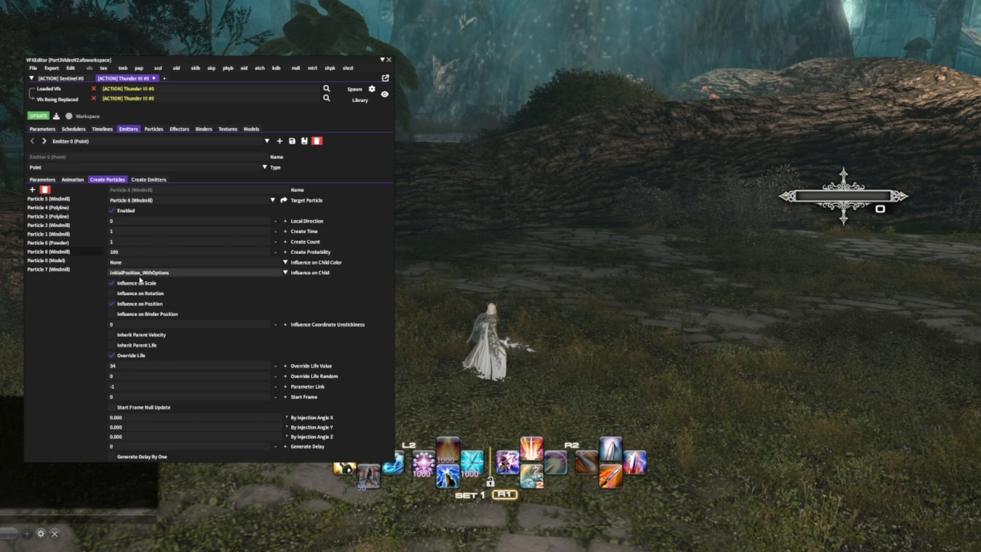
Step: Set Influence on Child to AllAlways for Particle 8, Particle 0 and Particle 7 in Emitter 0
click(140, 274)
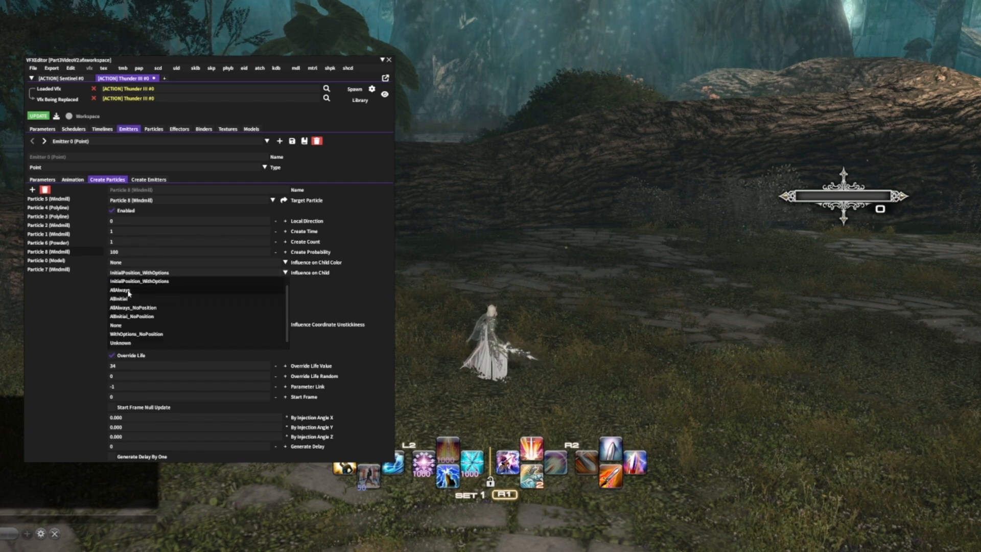
click(121, 291)
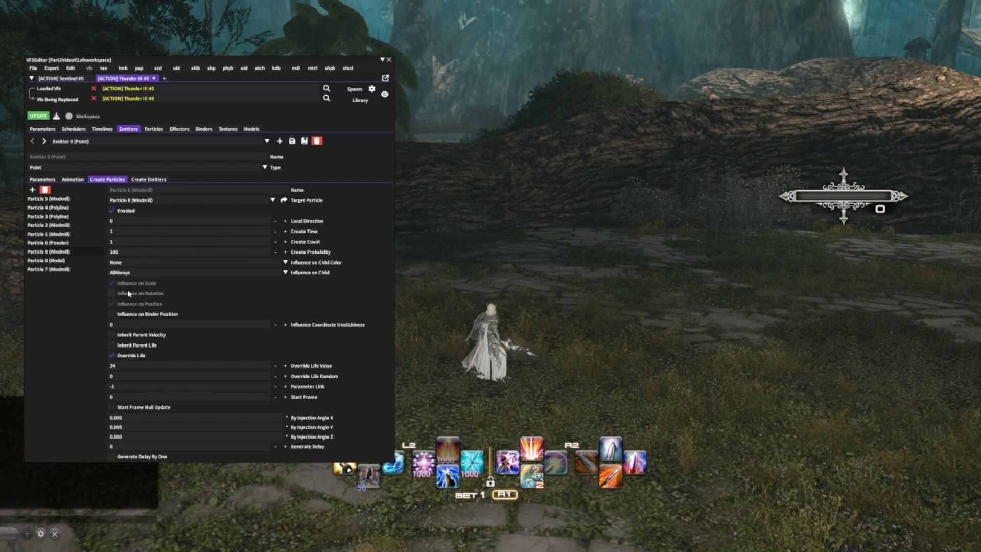
click(49, 260)
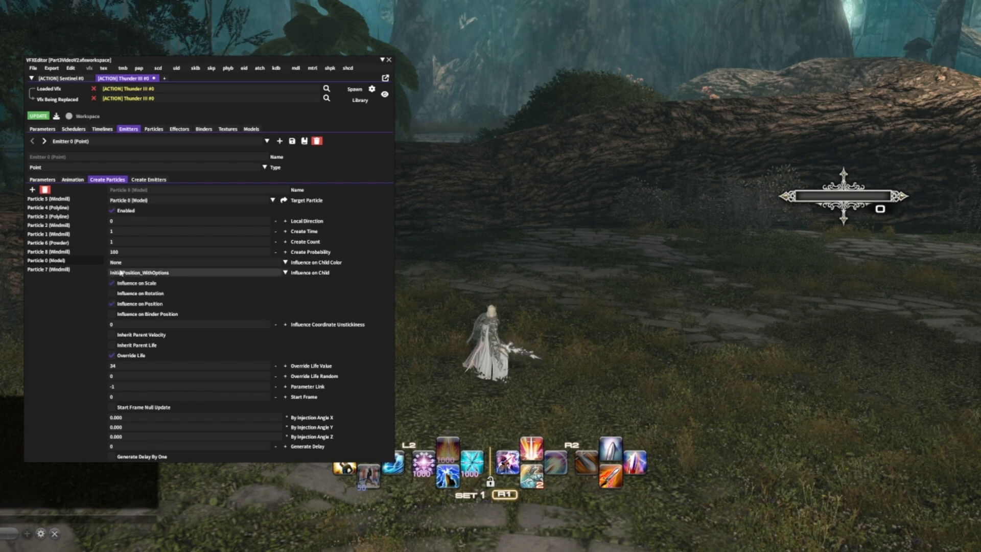
click(123, 273)
click(123, 281)
click(77, 270)
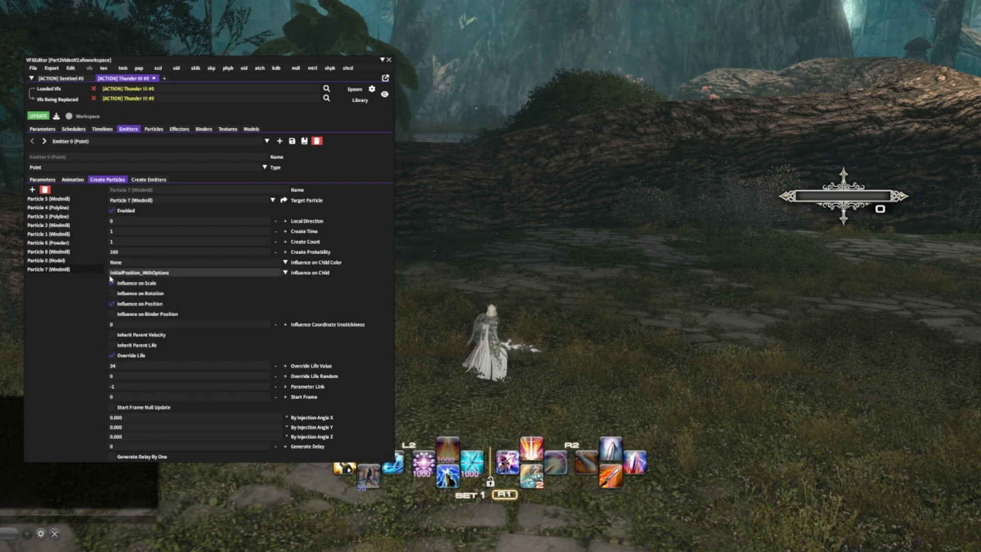
click(116, 273)
click(121, 290)
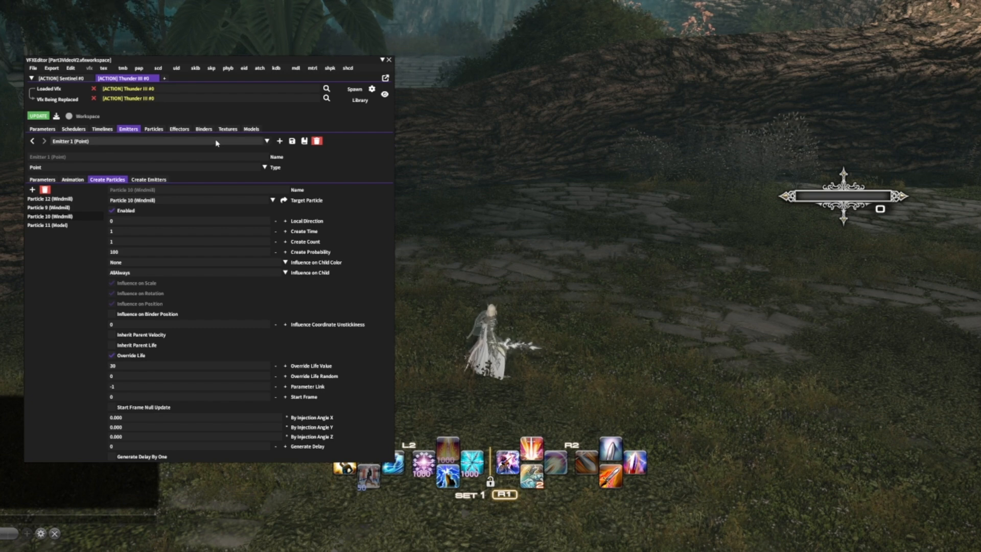
Step: Spawn the updated effect on Self to preview it
click(361, 91)
click(368, 96)
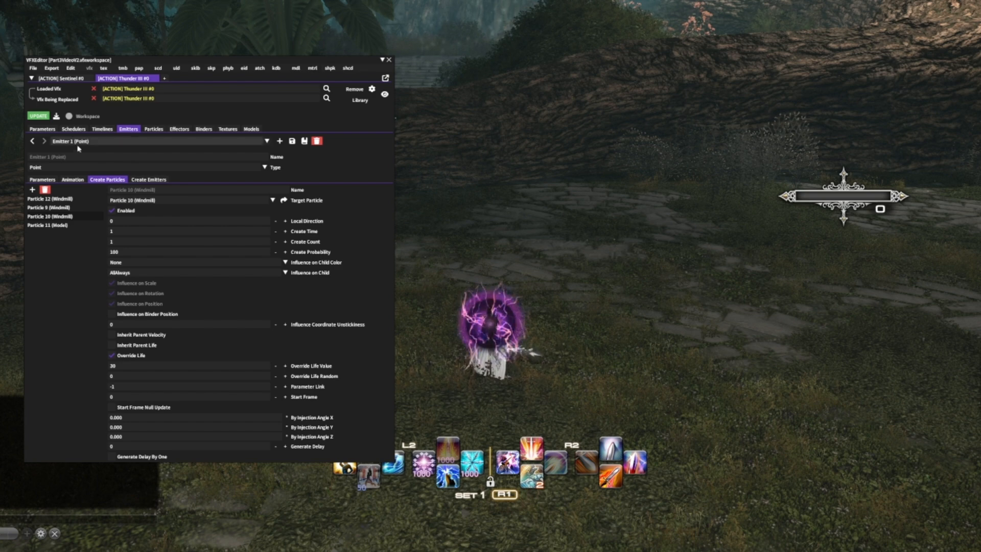
Step: In Emitter 1's scale animation, set the X value to 0.5 at frame 0 and 1 at frame 8
click(73, 180)
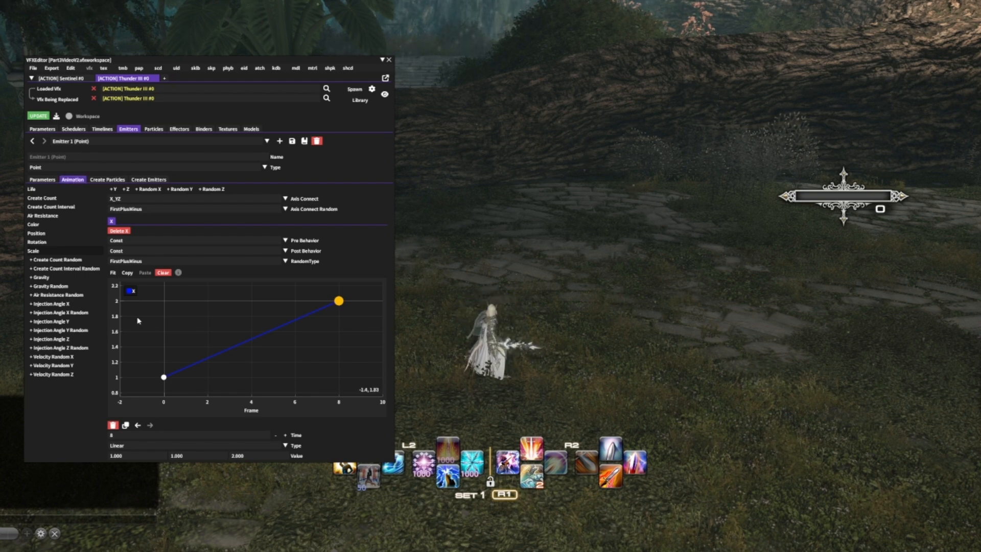
click(164, 377)
click(249, 456)
text(0.5)
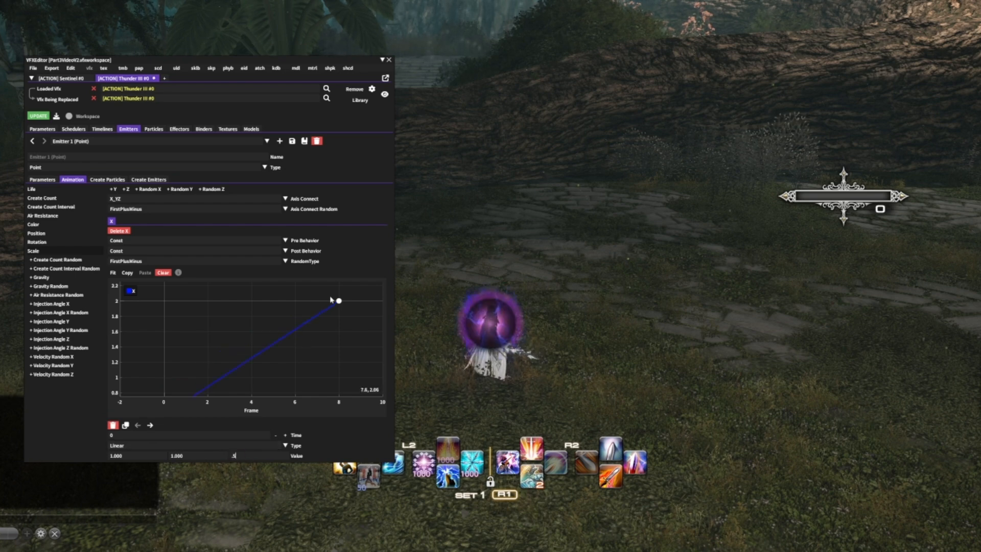
click(339, 300)
click(265, 453)
text(1)
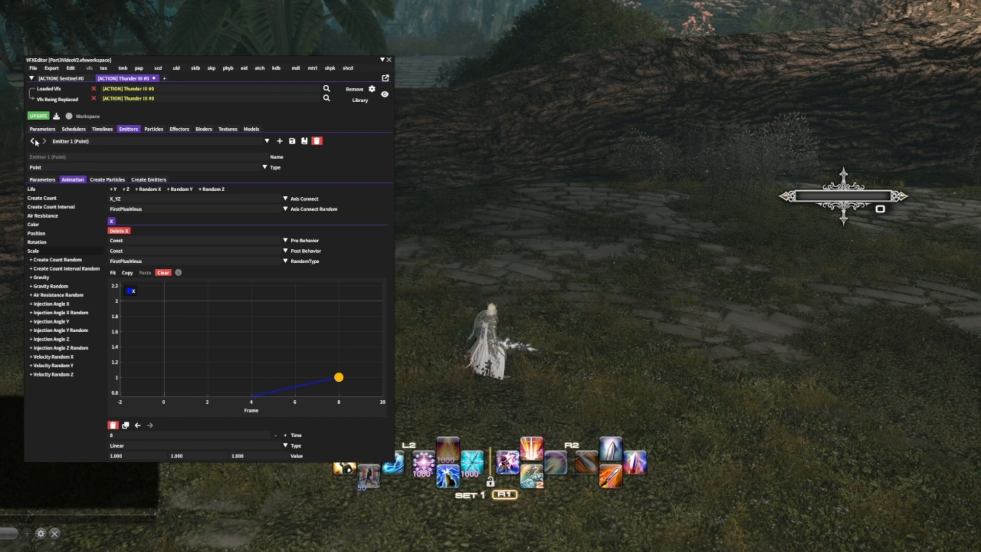
Step: In Emitter 0's scale animation, set the X value of the frame 6 keyframe to 0.075
click(32, 141)
click(38, 250)
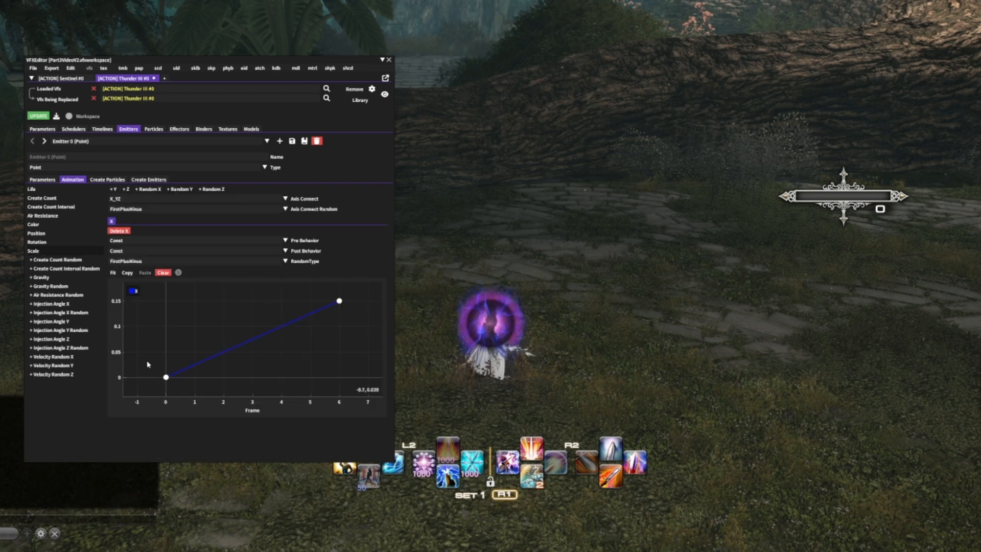
click(166, 377)
click(340, 301)
click(259, 454)
text(0.075)
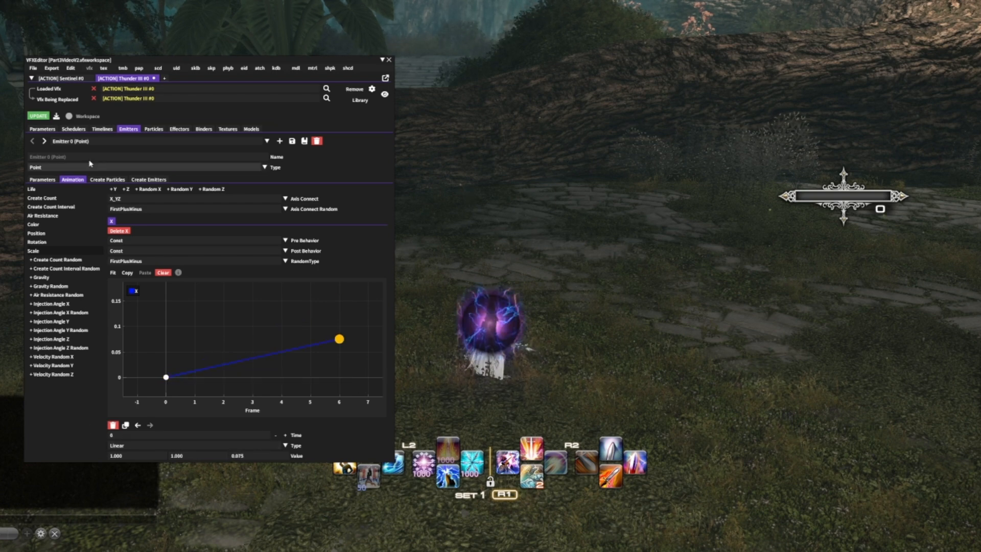
Step: Update the effect and respawn it to preview the reduced emitter scales
click(40, 116)
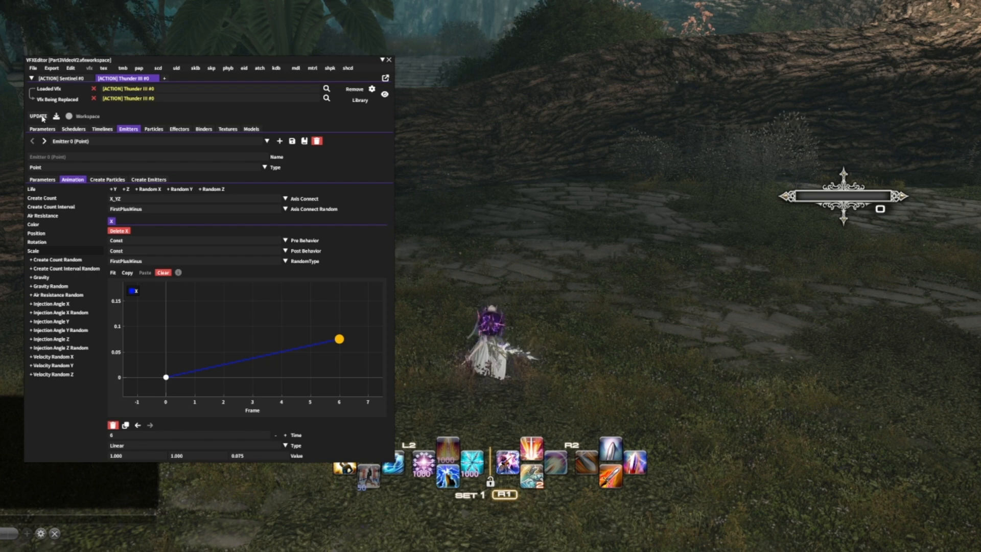
click(38, 116)
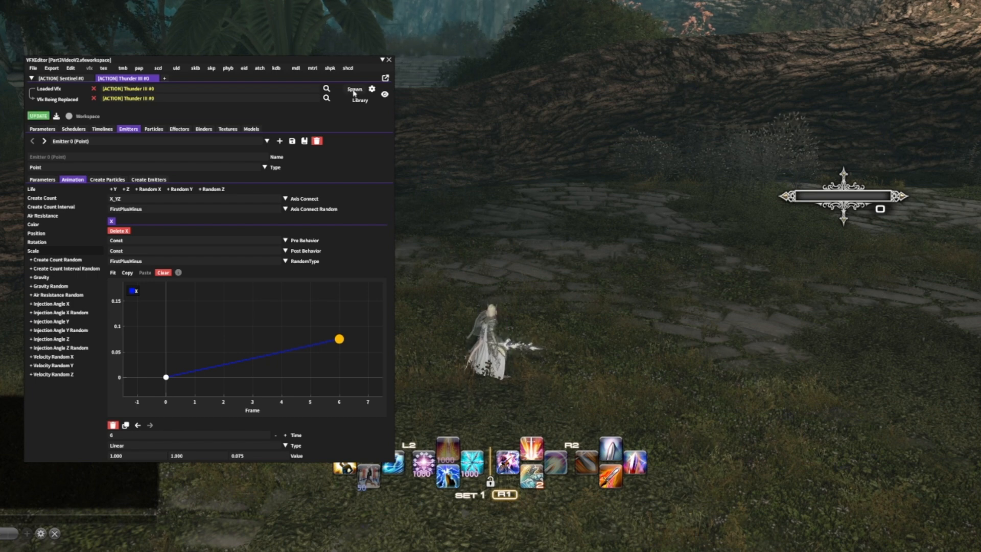
click(354, 90)
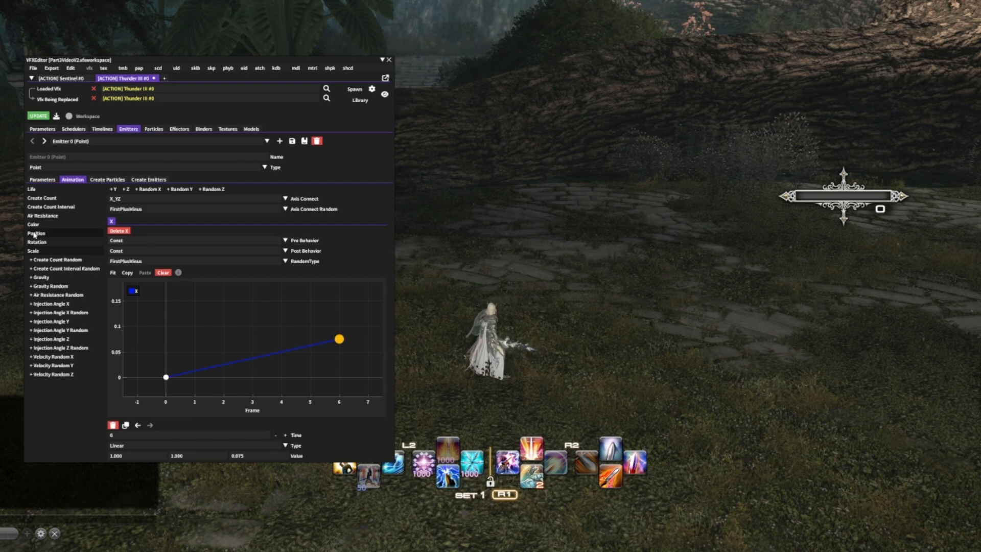
Step: Add an X curve to Emitter 0's position animation with keyframes at frames 0 and 1, and set the first keyframe's value to 0
click(119, 231)
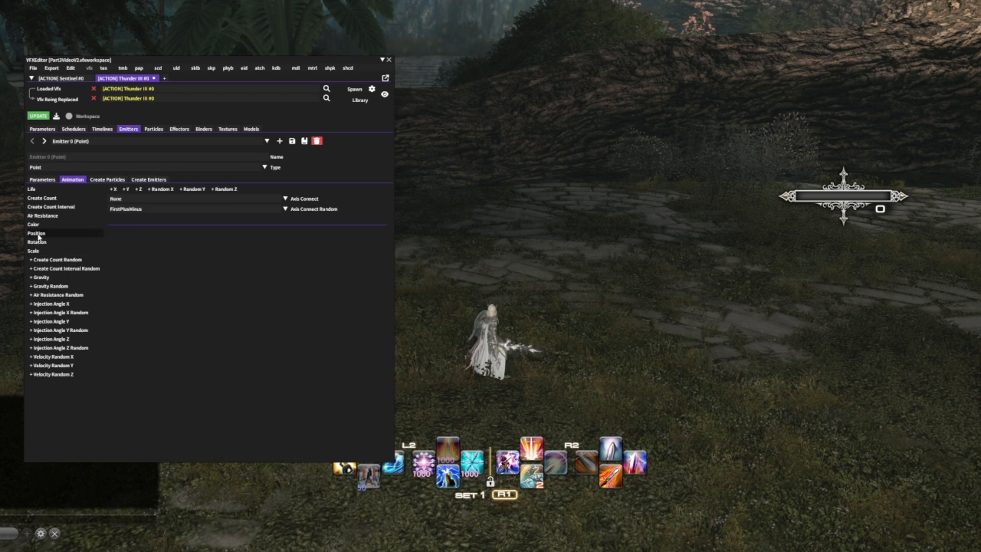
click(113, 190)
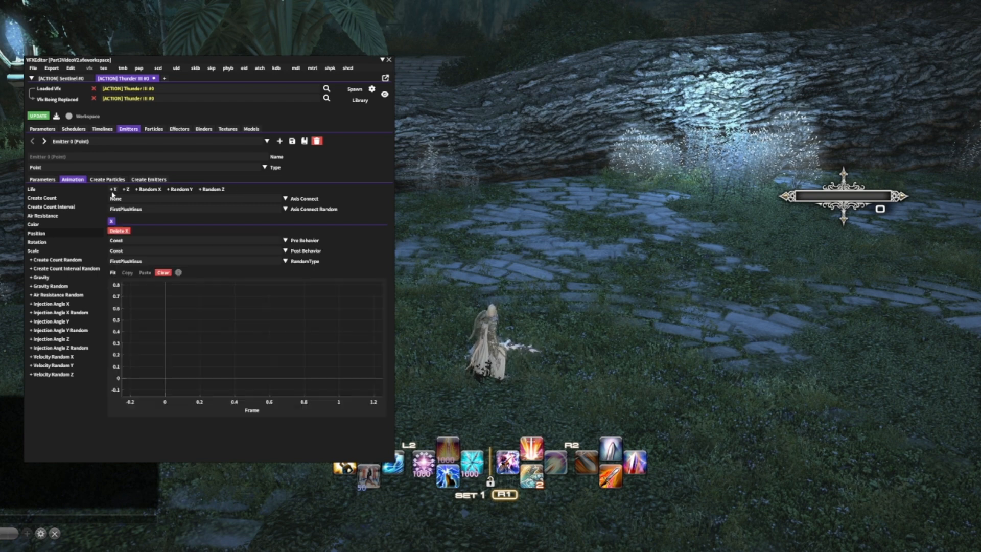
click(165, 379)
click(338, 318)
click(164, 379)
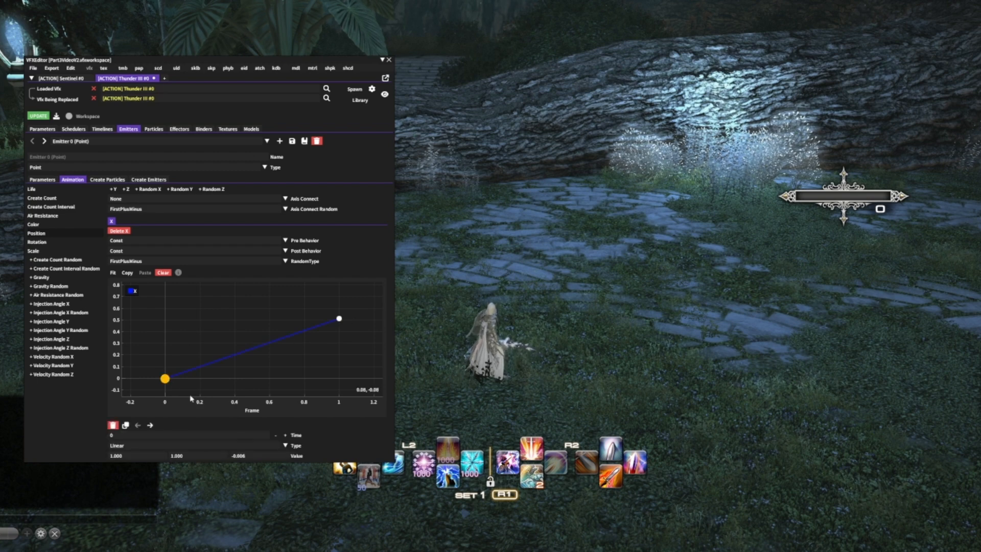
double_click(266, 455)
text(0)
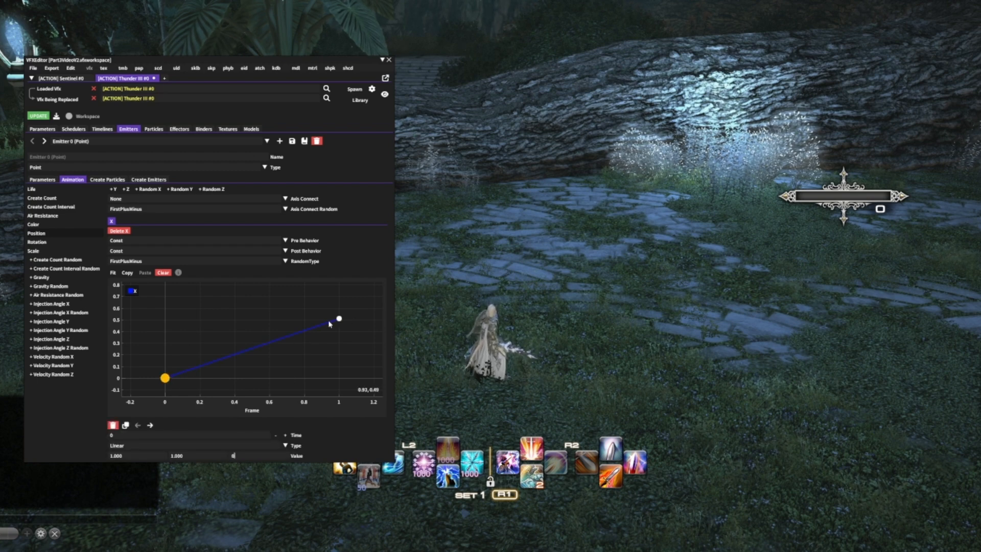
Step: Move the second X position keyframe to frame 30 with value 5, fit the graph, and set Axis Connect to X_Z
click(338, 319)
double_click(247, 455)
text(5)
double_click(228, 435)
text(30)
click(114, 273)
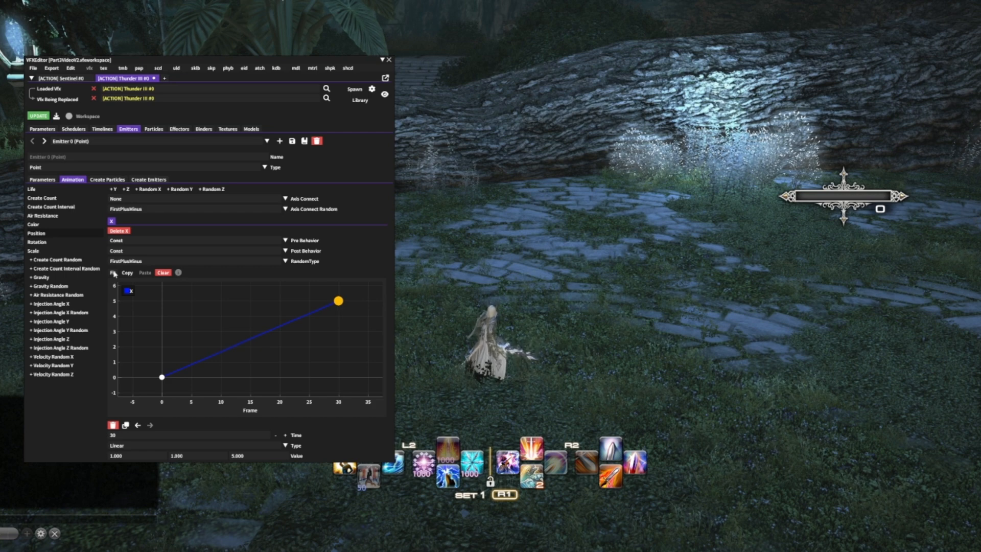
click(123, 200)
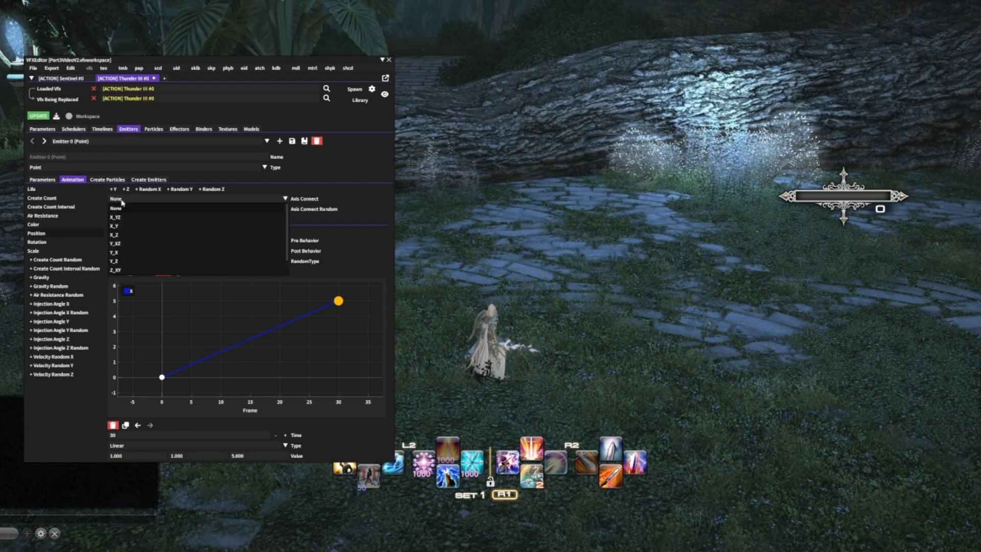
click(116, 235)
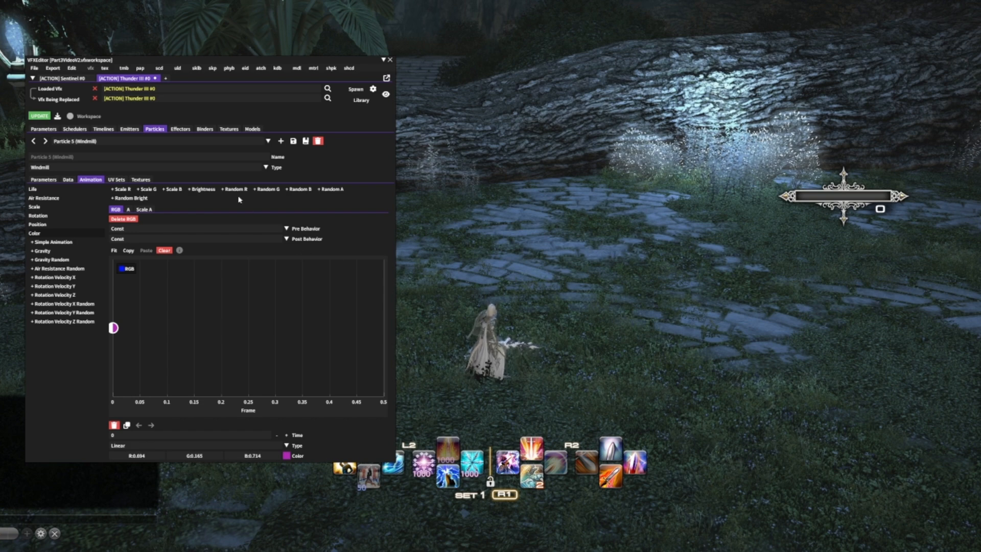
Step: Examine the RGB color animation of the particles from Particle 4 (Polyline) back to Particle 0 (Model)
click(34, 141)
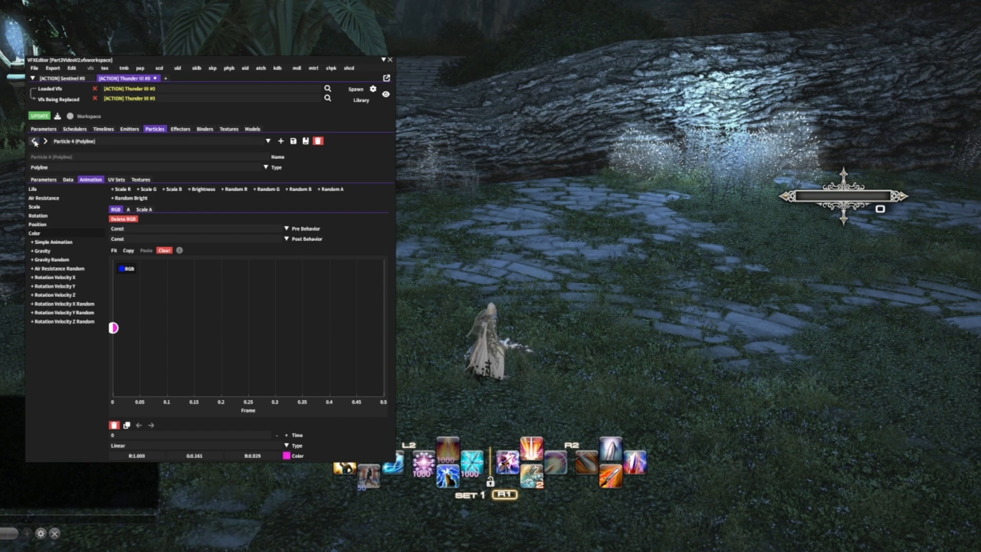
click(34, 141)
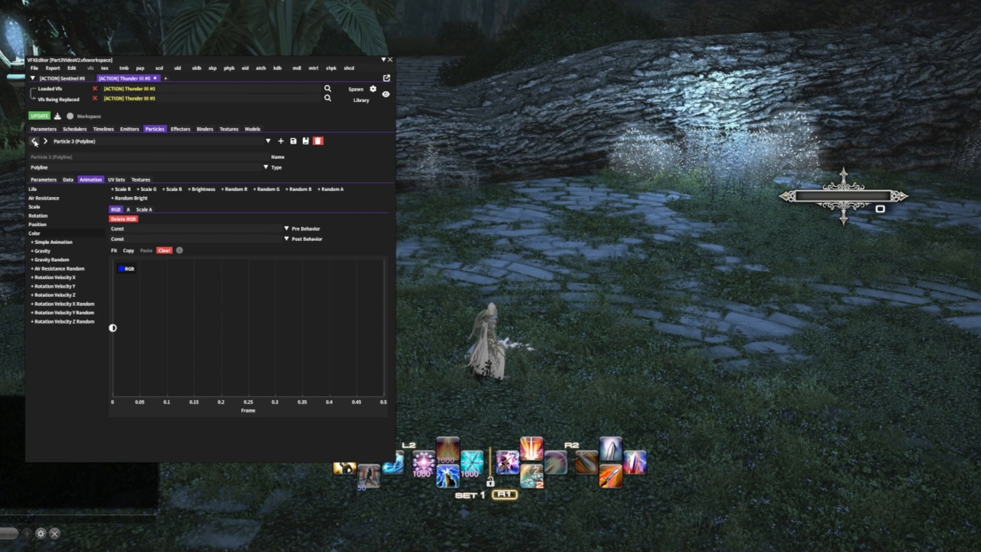
click(34, 141)
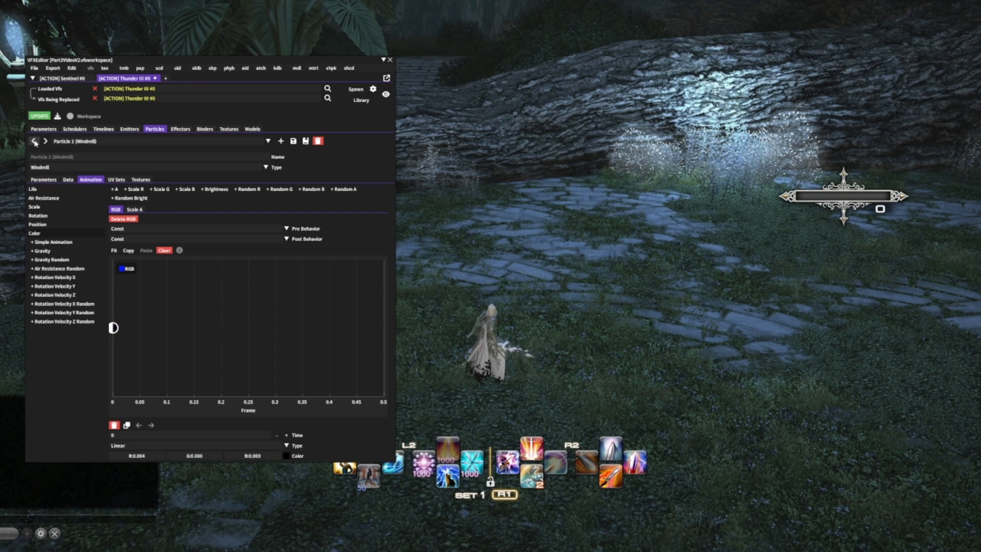
click(35, 141)
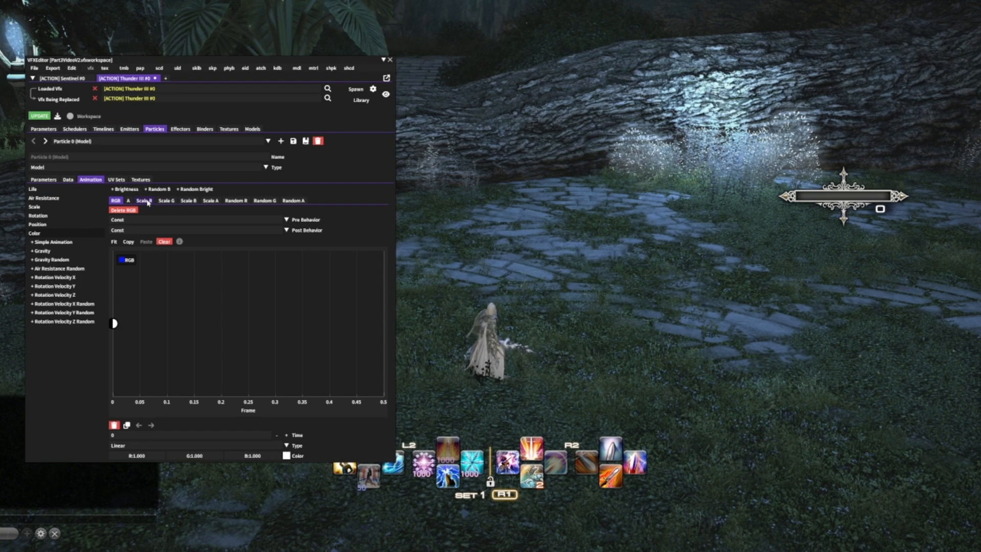
Step: Examine Particle 0's color animation curves, including alpha, Scale R, G and B, and the random channels, ending on RGB
click(145, 201)
click(167, 202)
click(265, 201)
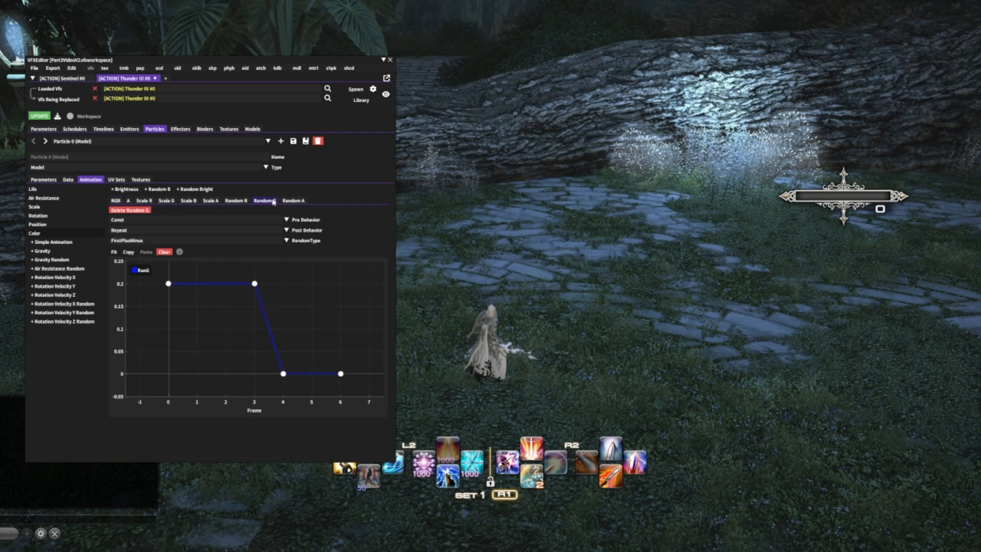
click(235, 200)
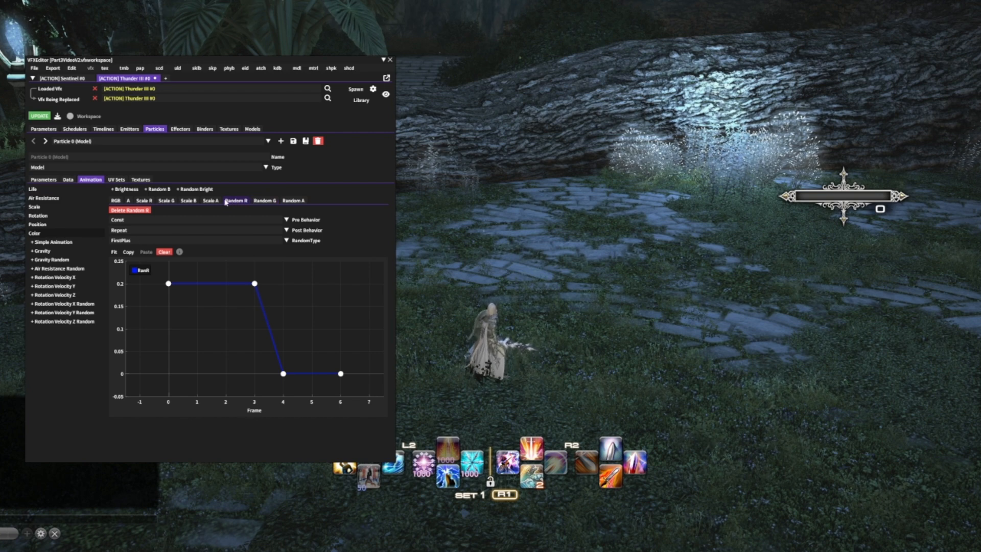
click(128, 200)
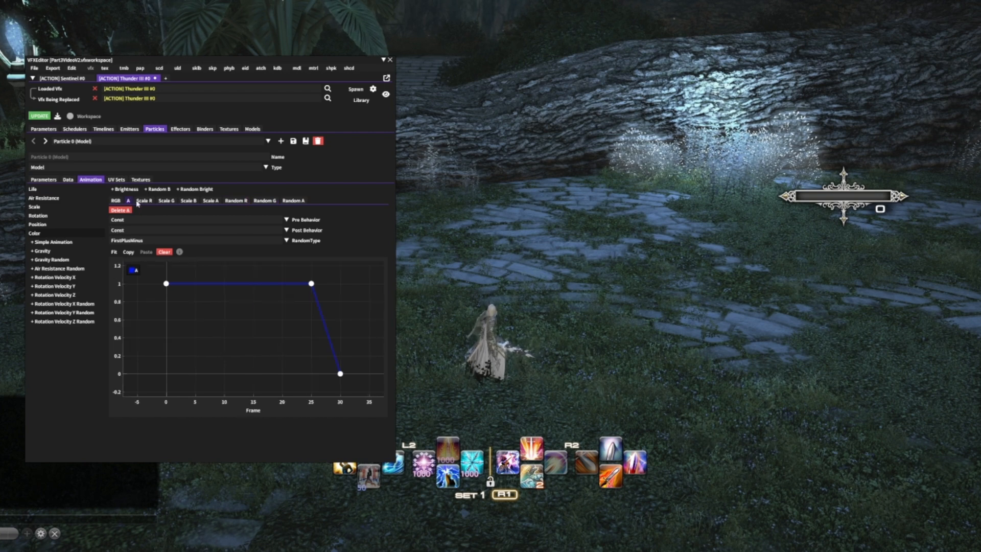
click(289, 201)
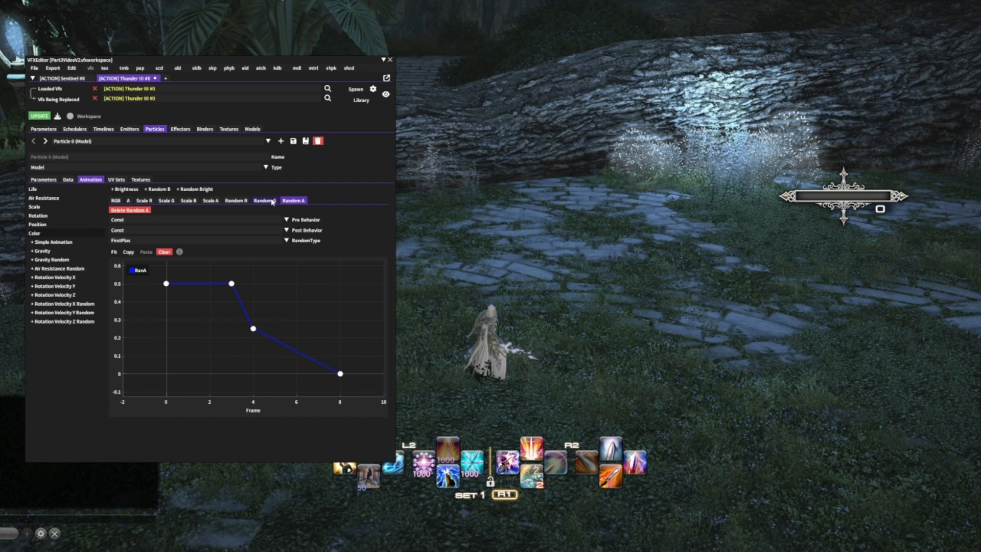
click(241, 201)
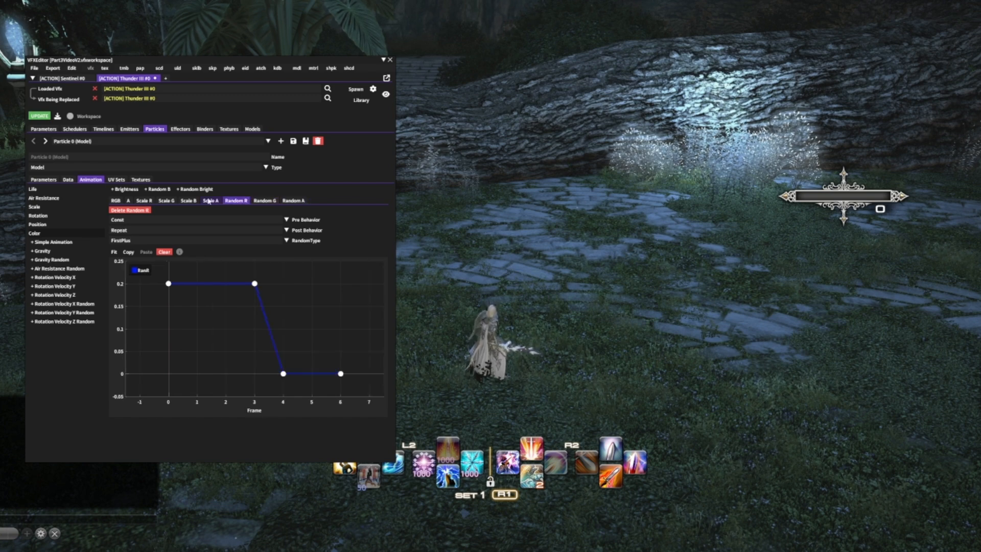
click(191, 201)
click(167, 201)
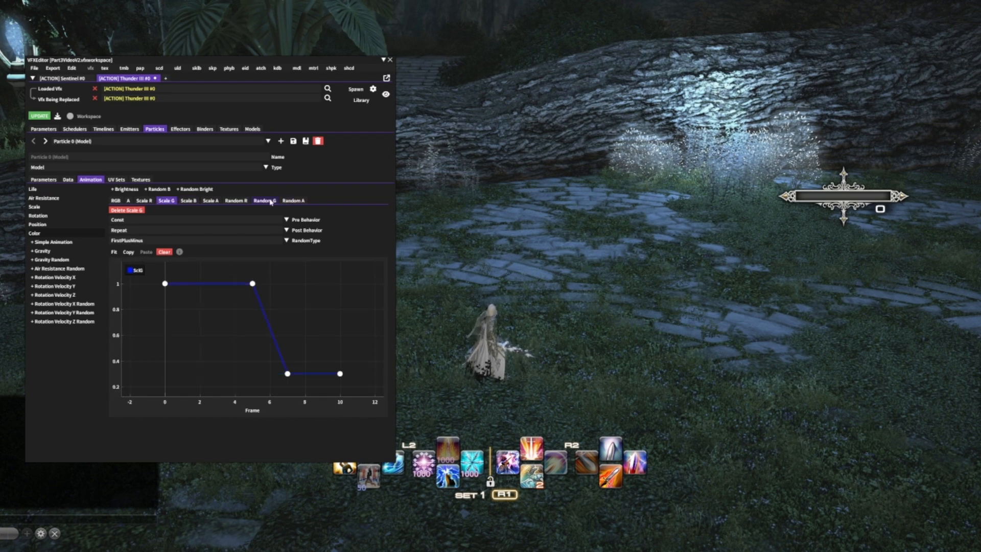
click(117, 201)
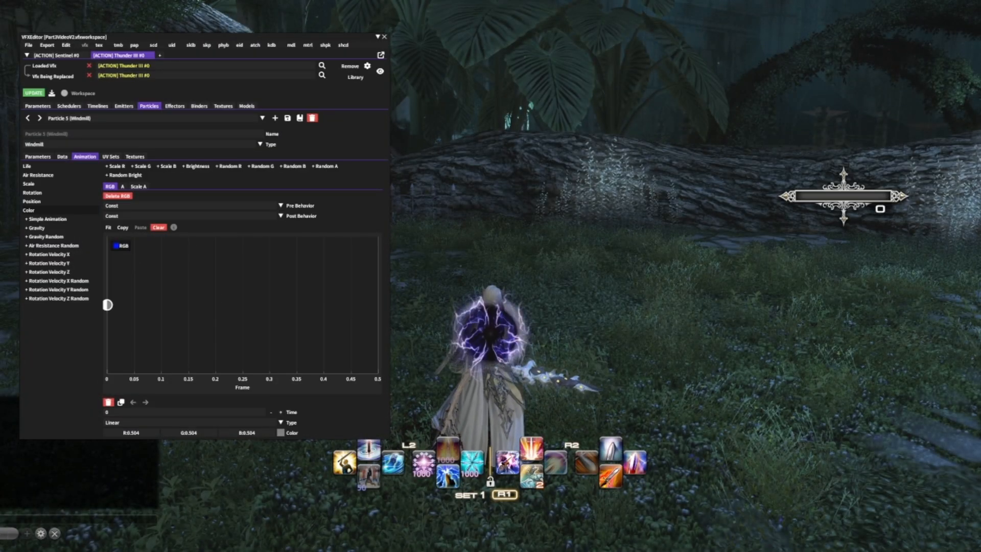
Step: Examine the RGB color animation of the particles from Particle 5 (Windmill) back to Particle 1 (Windmill)
click(28, 118)
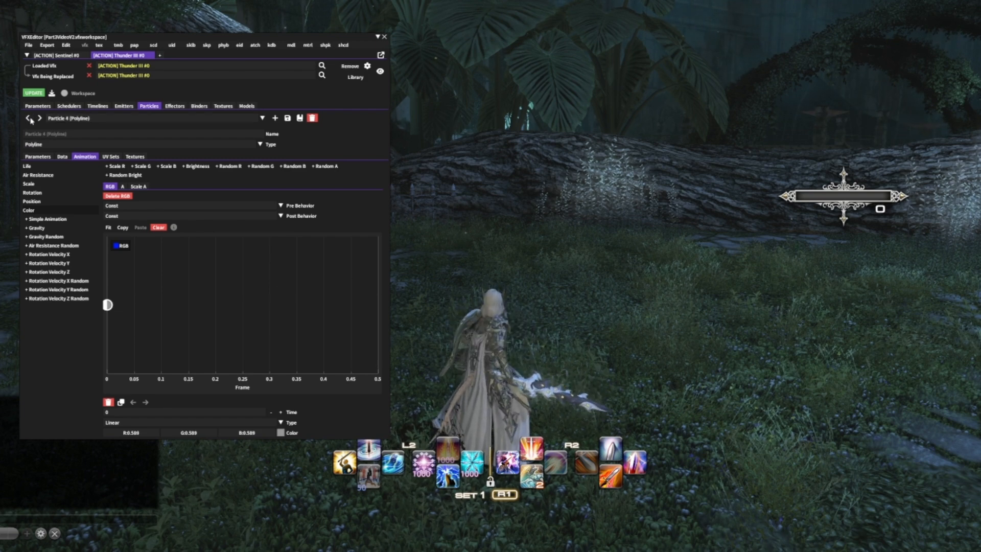
click(28, 118)
click(28, 119)
click(28, 118)
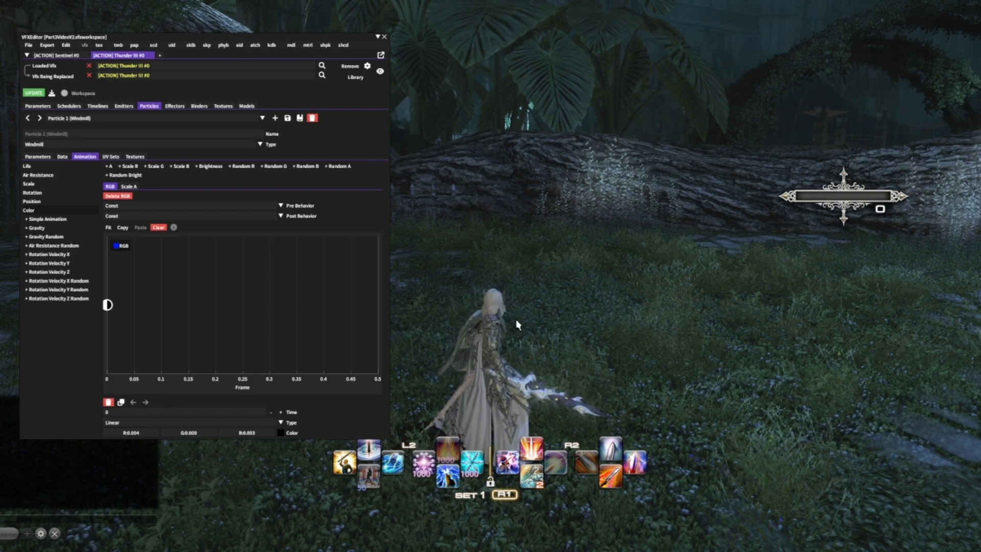
Step: Examine Thunder III's textures from Texture 0 through Texture 5 and the particles that use them
click(231, 107)
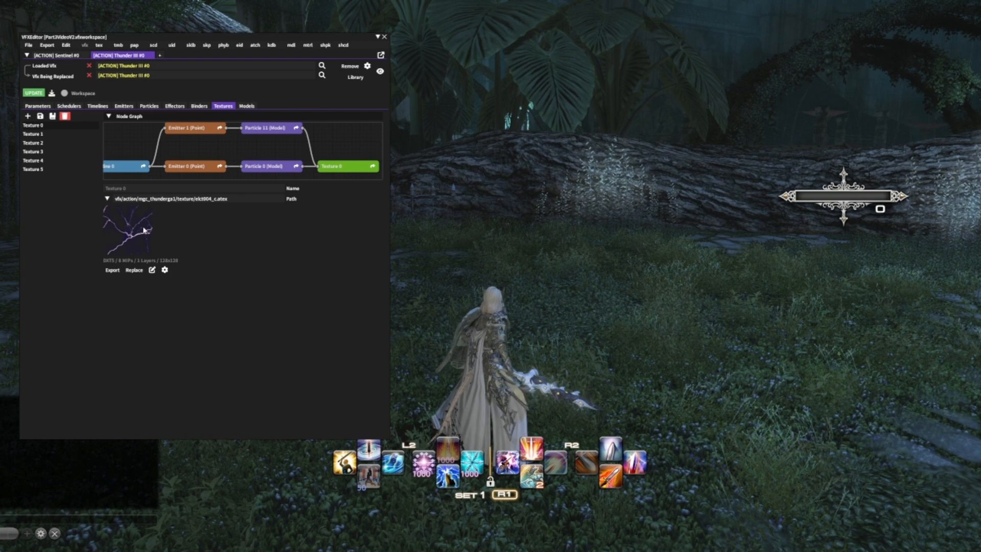
click(47, 135)
click(46, 144)
click(46, 161)
click(47, 169)
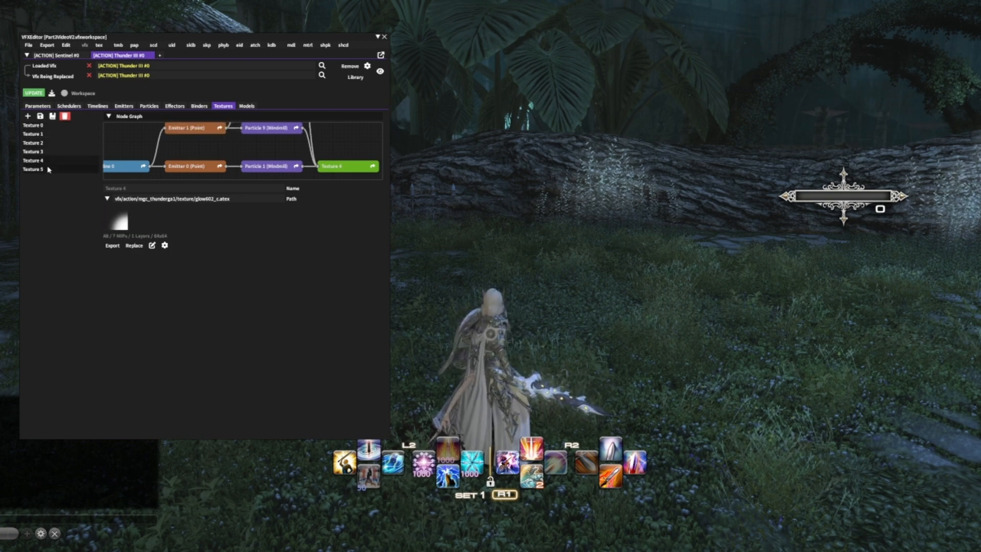
Step: Replace Texture 0 with the White Lightning texture, found by searching the texture library for "light", and update the effect
click(37, 126)
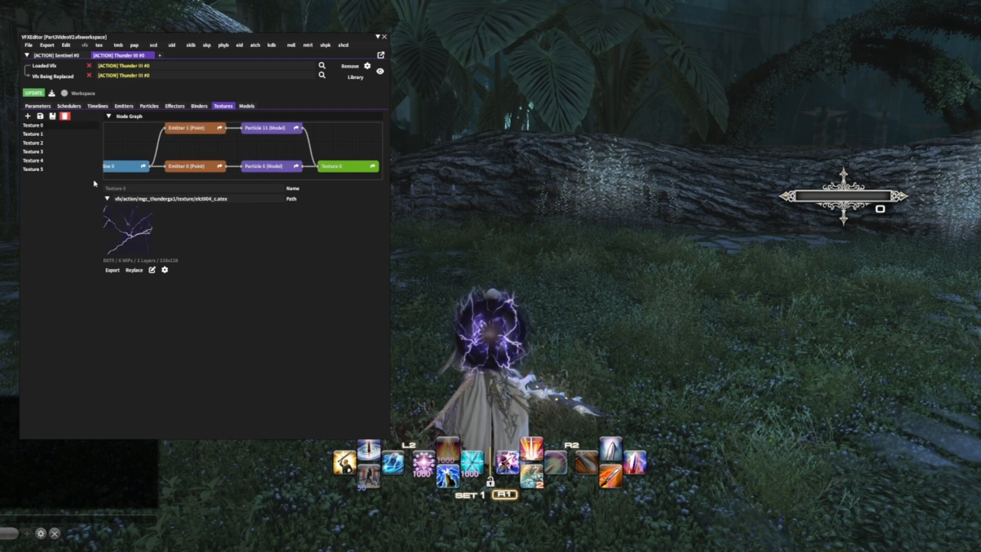
click(108, 199)
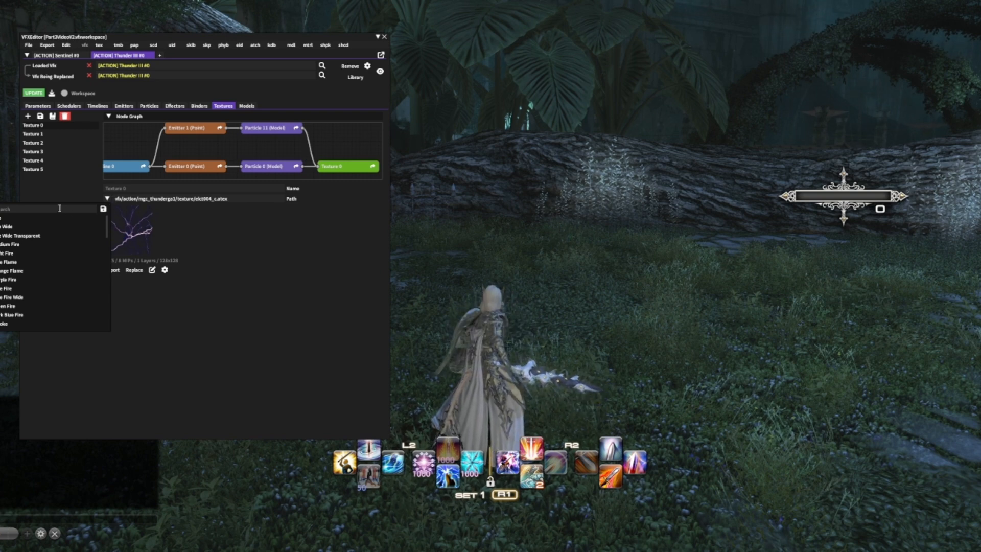
text(light)
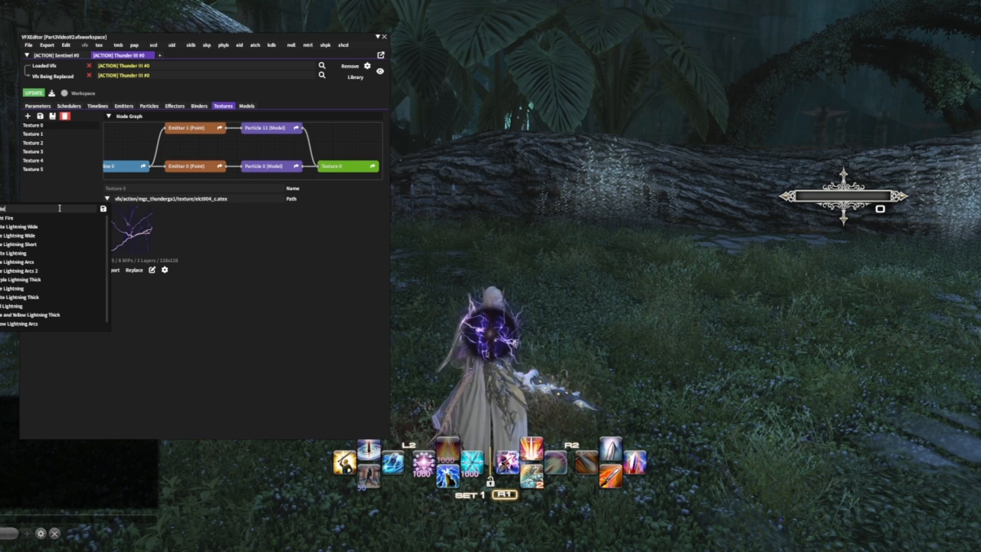
click(18, 254)
click(36, 94)
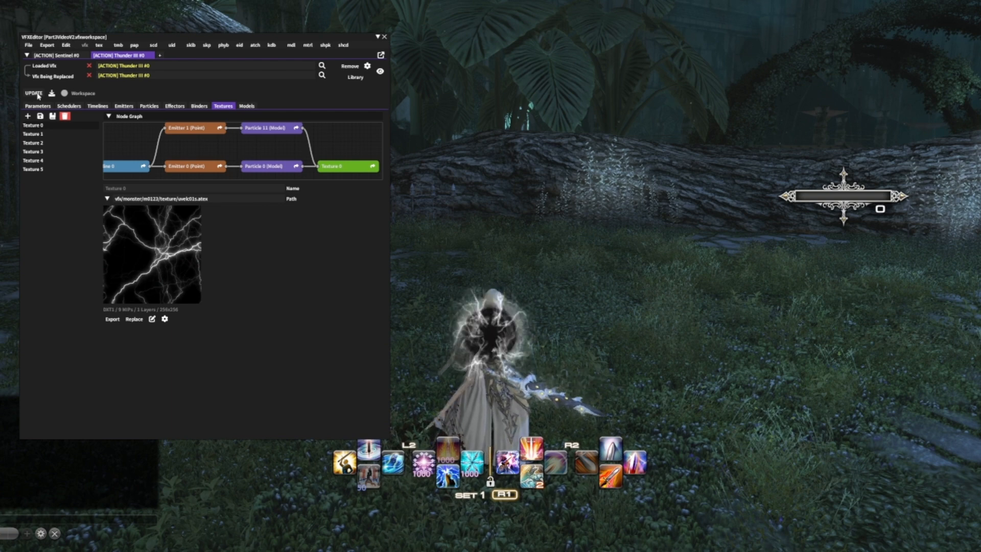
click(34, 94)
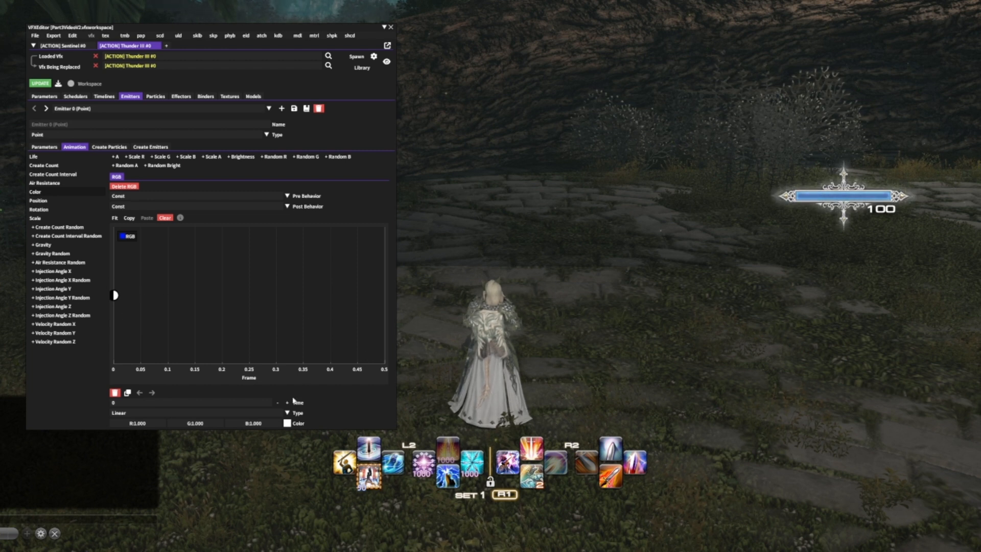
Step: Set Emitter 0's RGB color keyframe to the saturated blue #1300FF
click(287, 422)
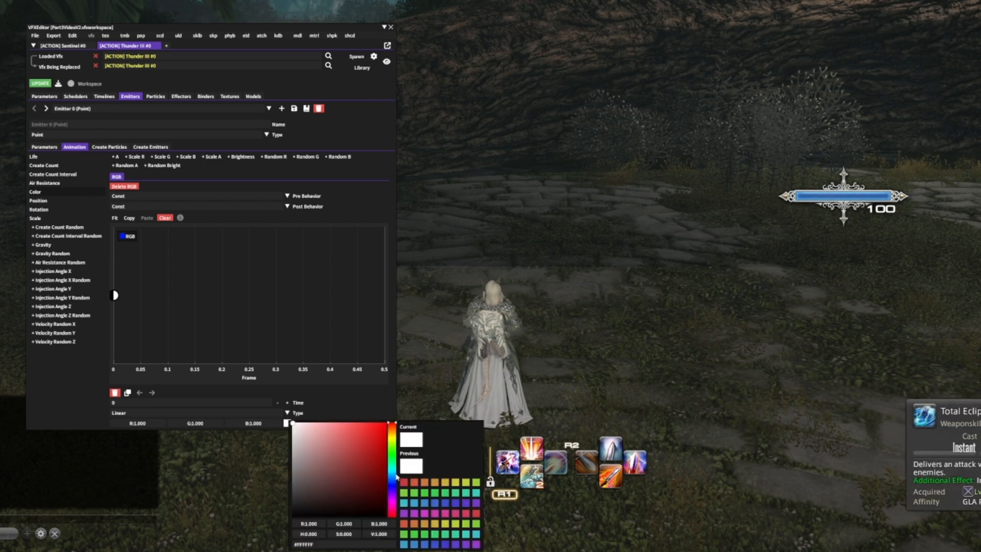
click(392, 490)
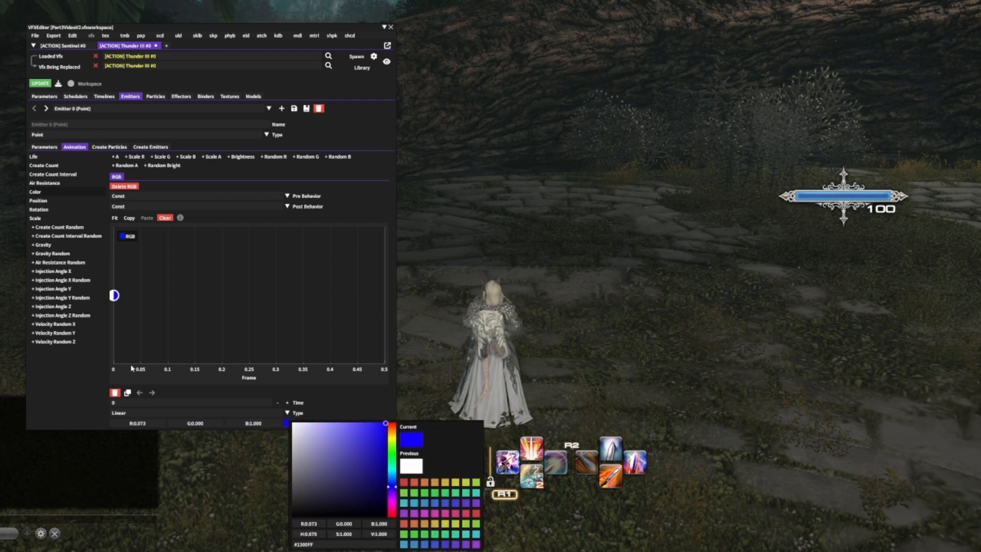
click(102, 351)
Step: Set Emitter 1's RGB color keyframe to the light blue-violet #675BFF
click(46, 108)
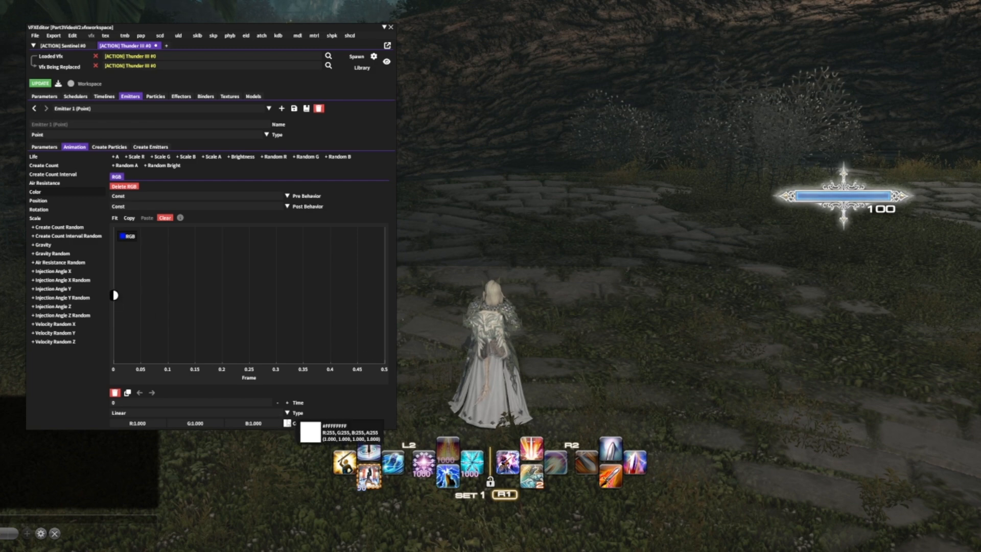
click(287, 423)
click(391, 486)
click(352, 422)
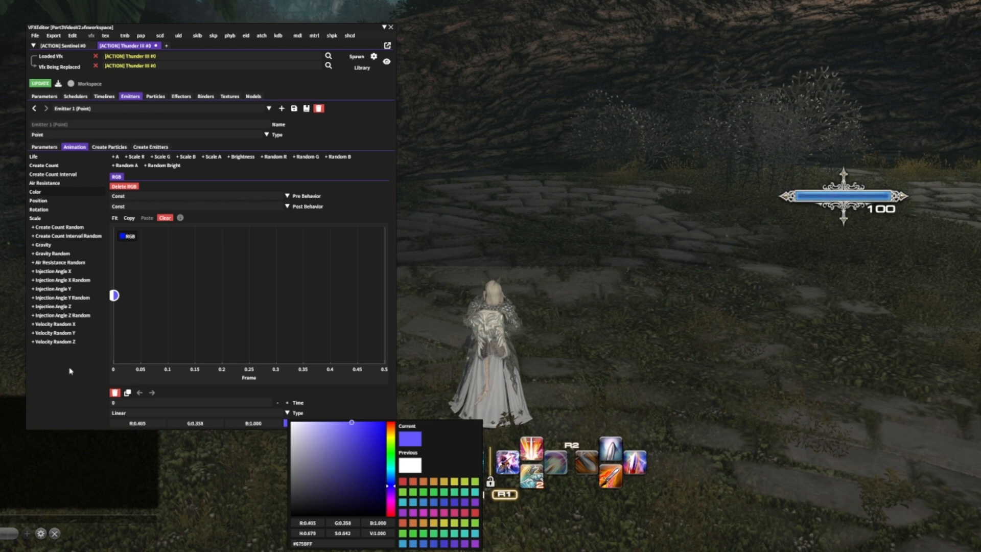
click(87, 377)
Step: Update the effect and spawn it on Self to preview the emitter colors
click(39, 83)
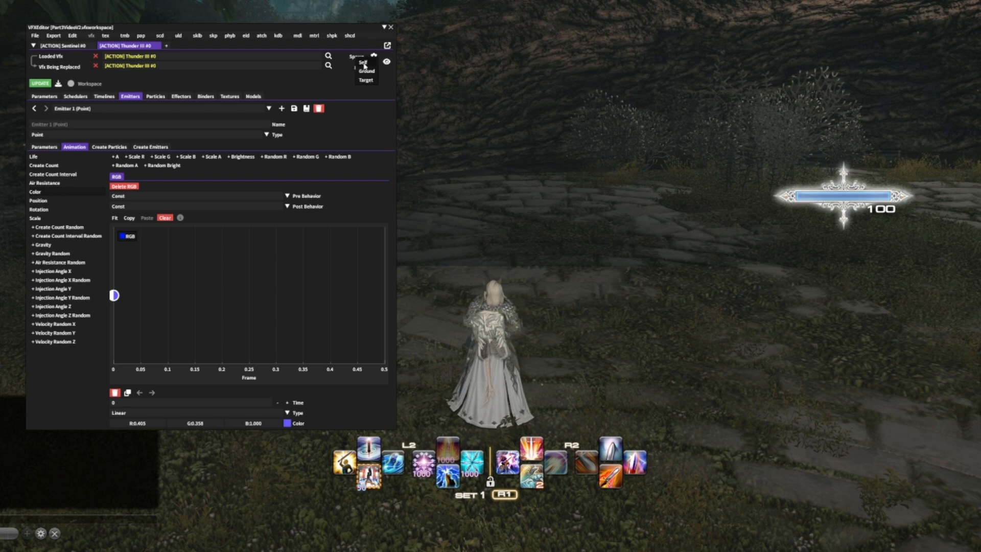
click(364, 59)
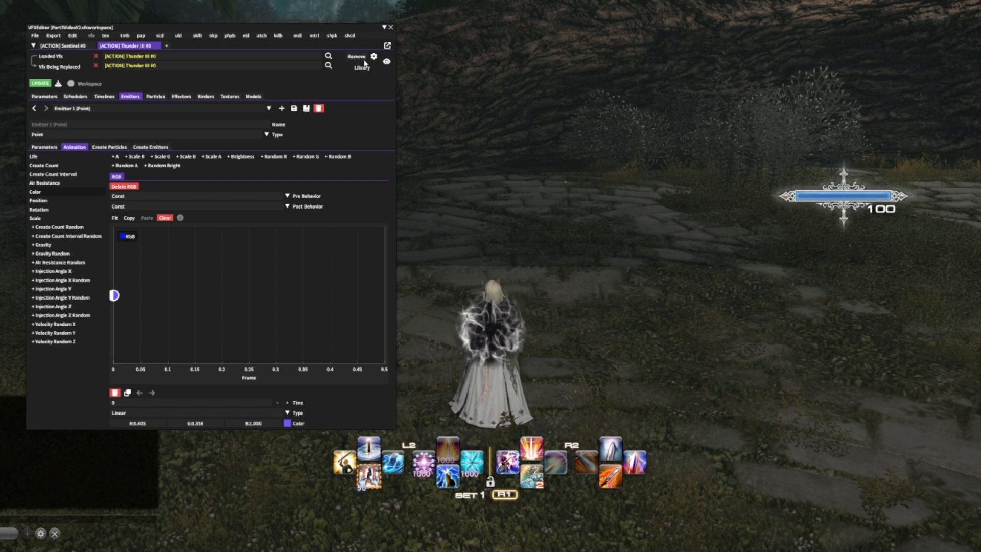
click(364, 60)
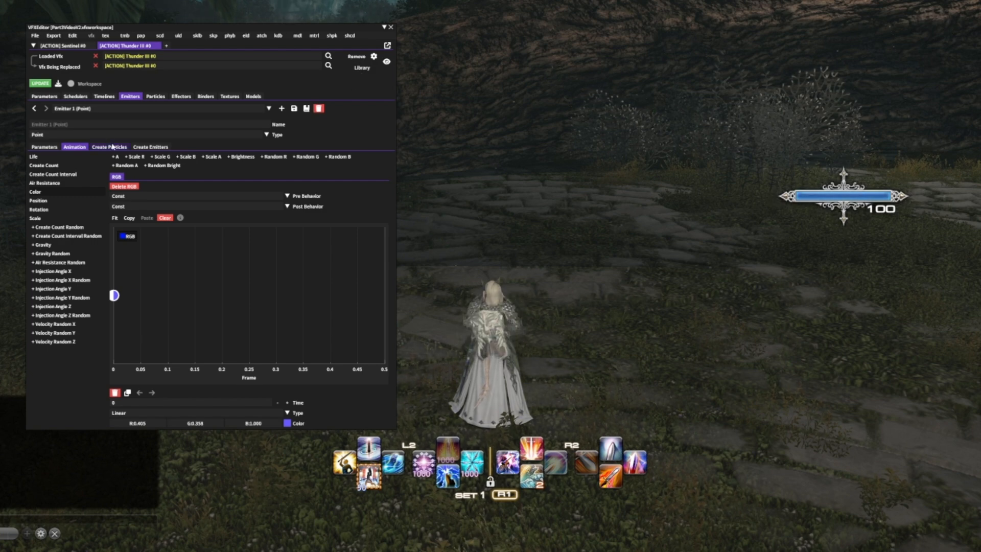
Step: Set Influence on Child Color to Always for Particle 12, Particle 9 and Particle 10 in Emitter 1's created particles
click(111, 146)
click(147, 231)
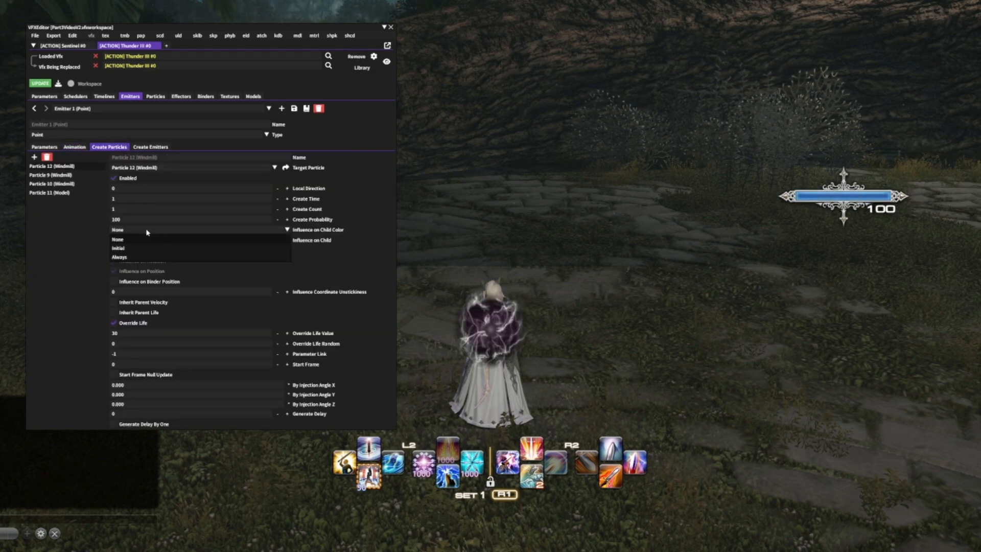
click(111, 244)
click(77, 175)
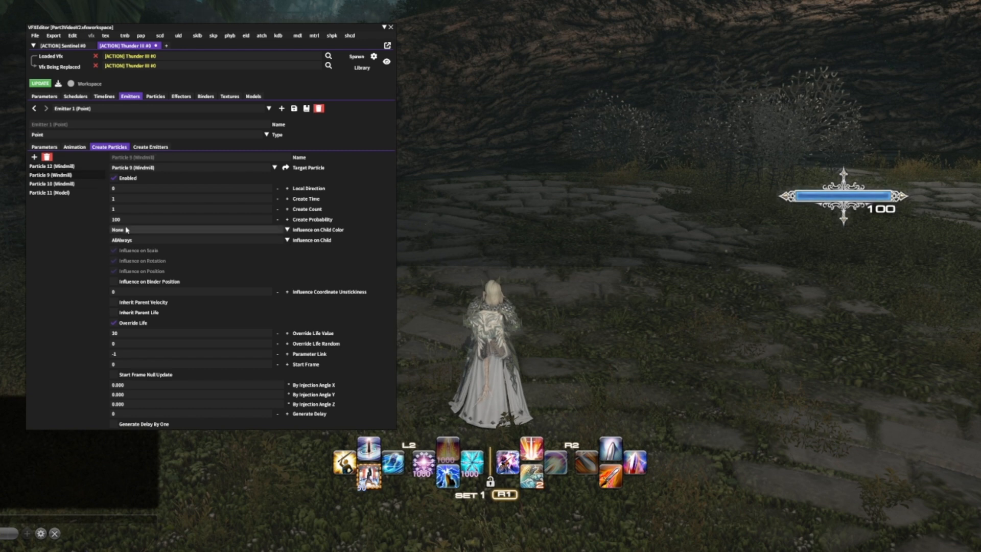
click(127, 230)
click(128, 257)
click(61, 184)
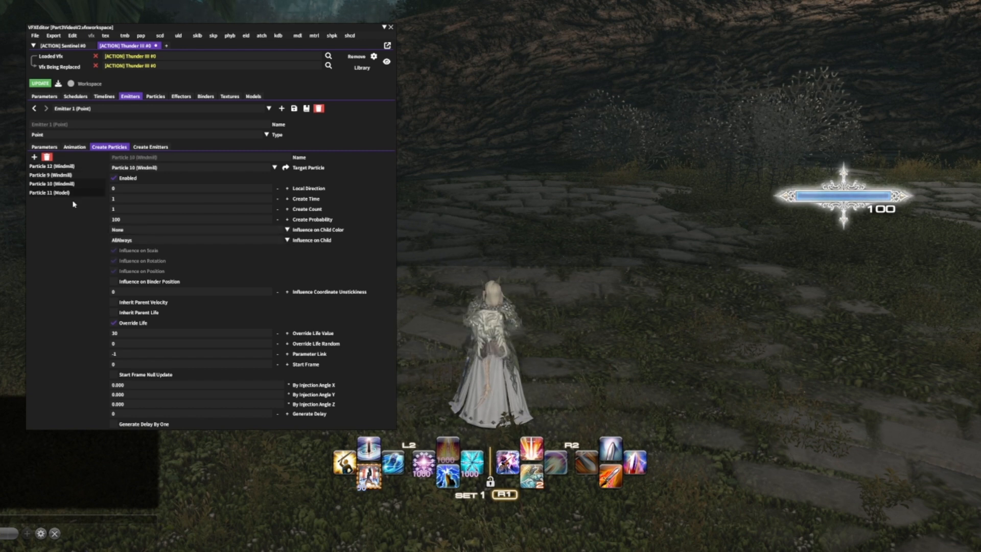
click(117, 229)
click(128, 257)
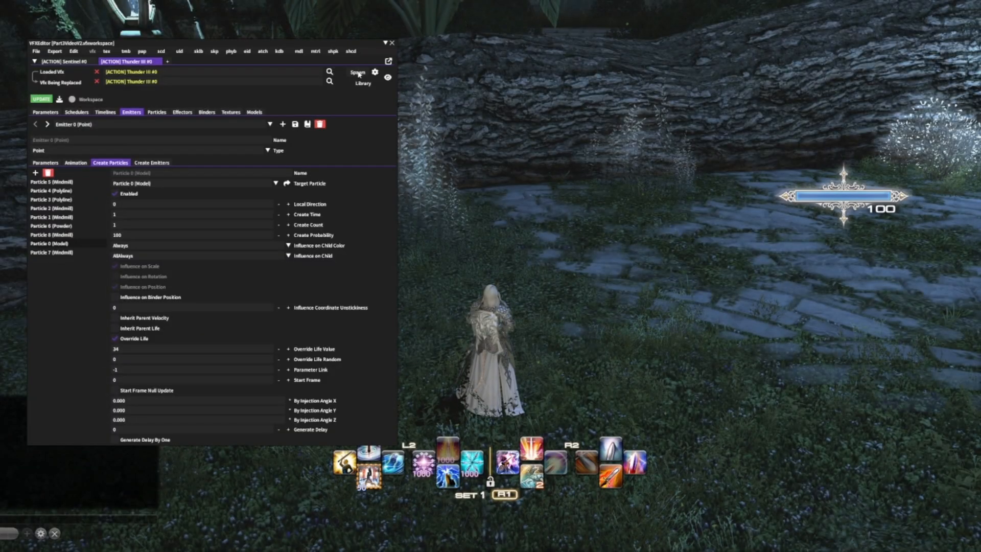
Step: Spawn the effect on Self and examine how the emitter colors tint its particles
click(358, 73)
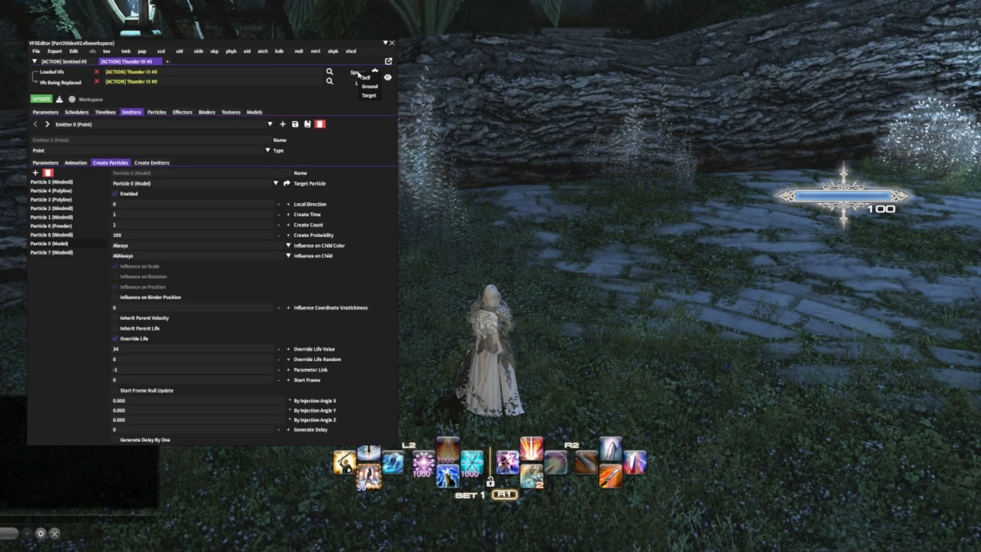
click(366, 78)
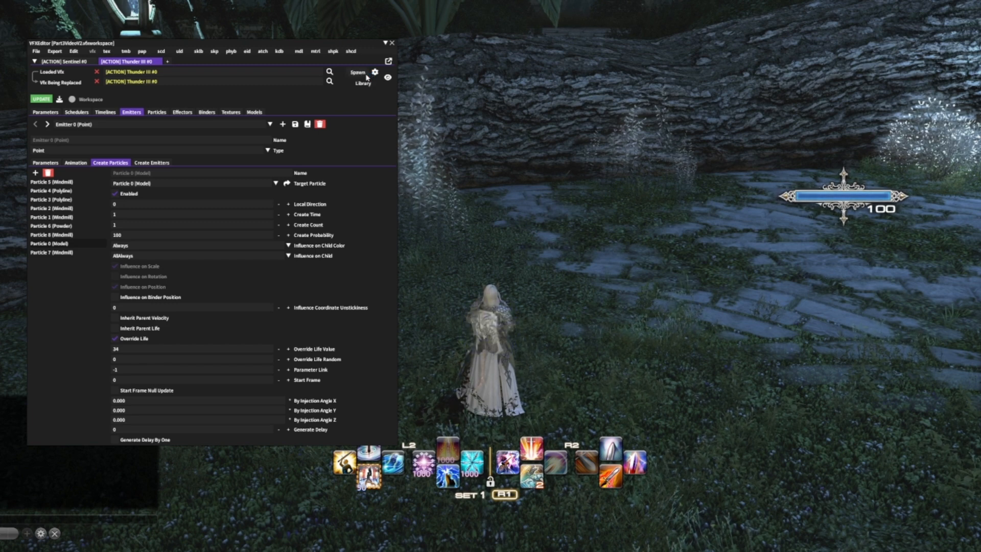
click(367, 77)
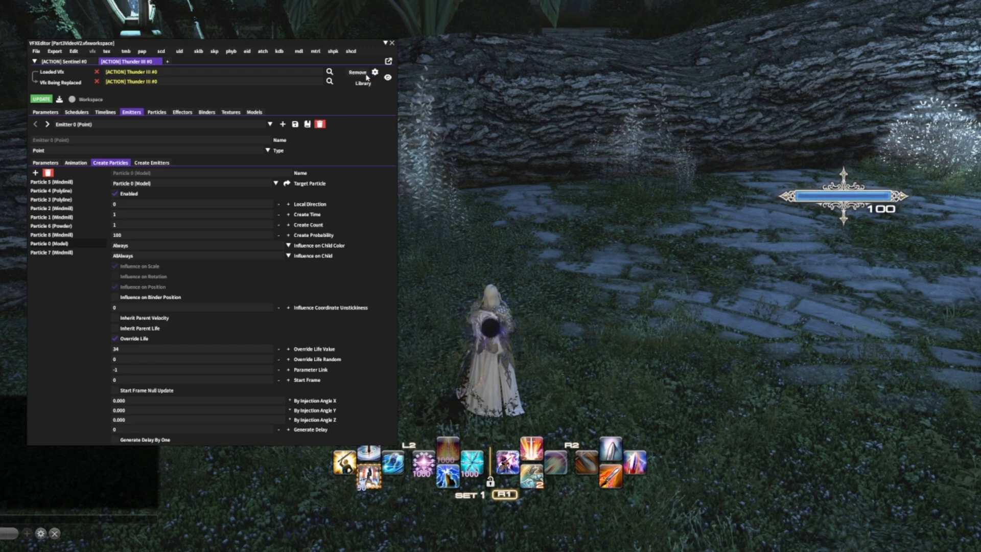
click(367, 78)
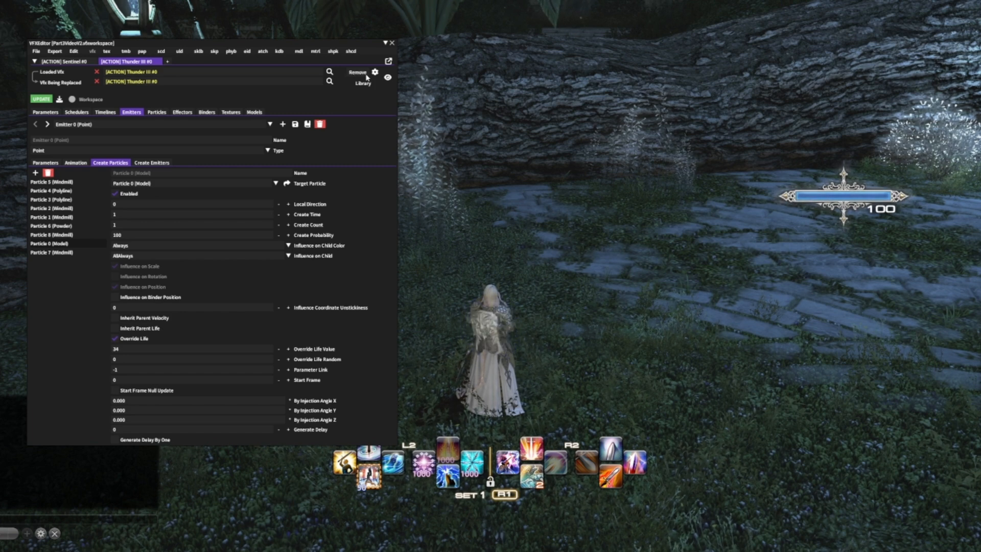
click(367, 78)
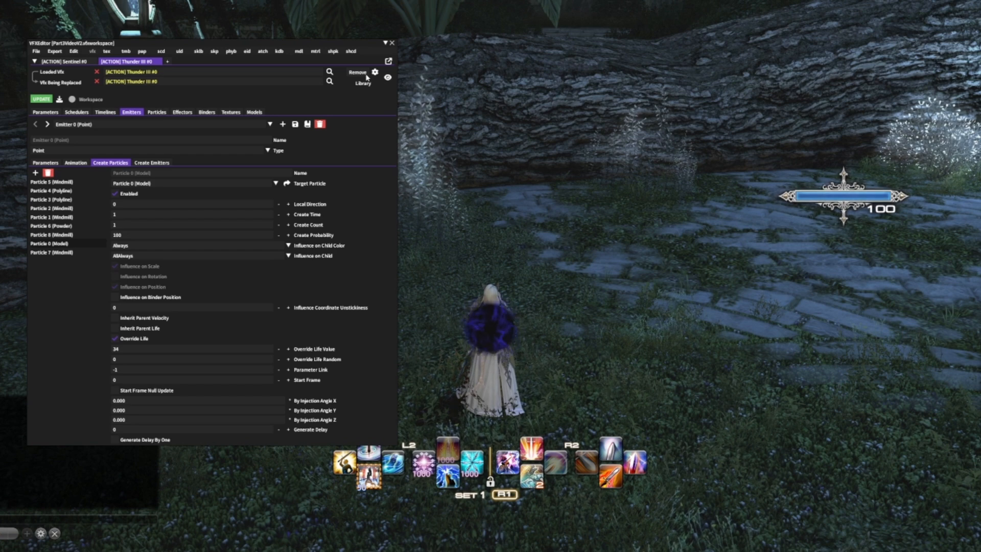
click(367, 78)
click(367, 78)
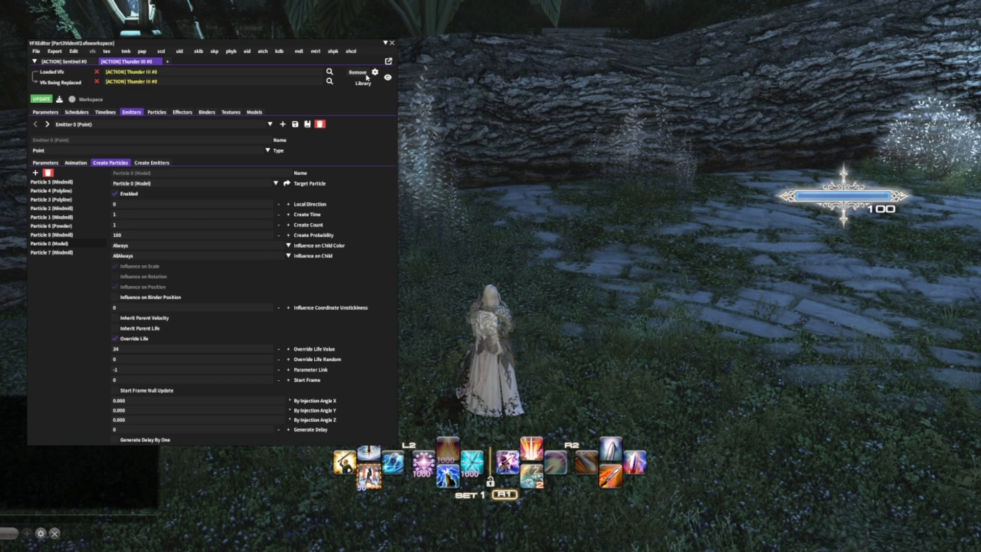
click(367, 76)
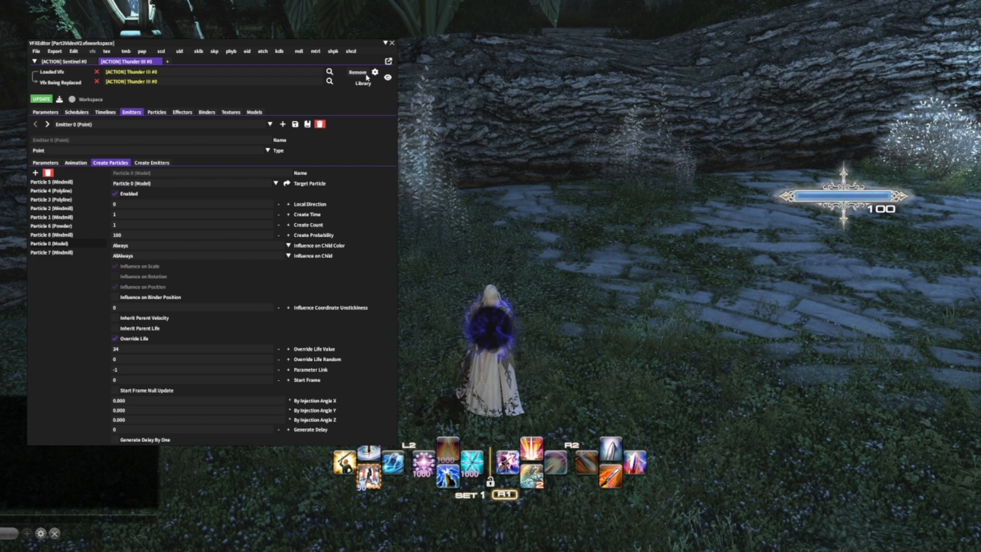
click(348, 77)
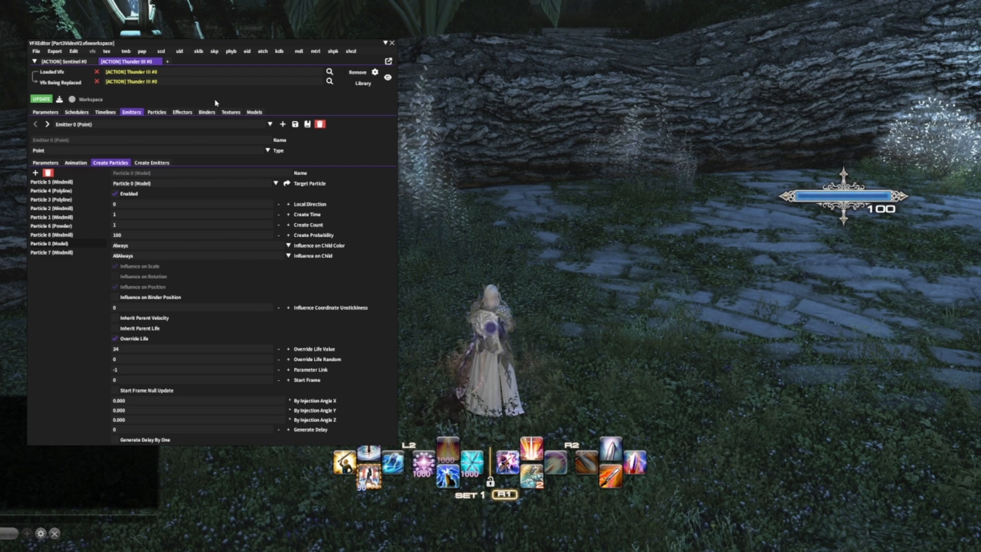
Step: Set Influence on Child Color to None for Texture 0's users: Particle 0 in Emitter 0 and Particle 11 in Emitter 1
click(231, 112)
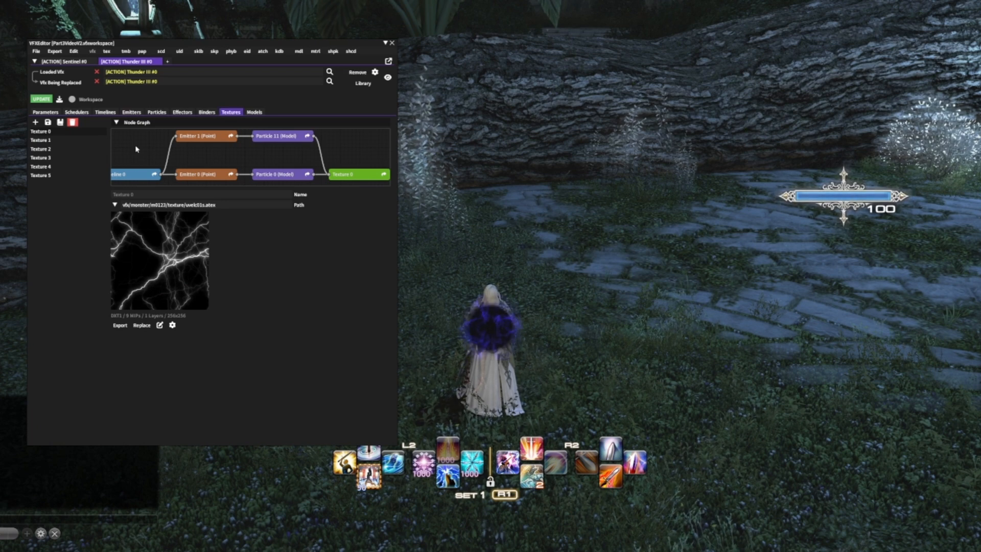
click(231, 174)
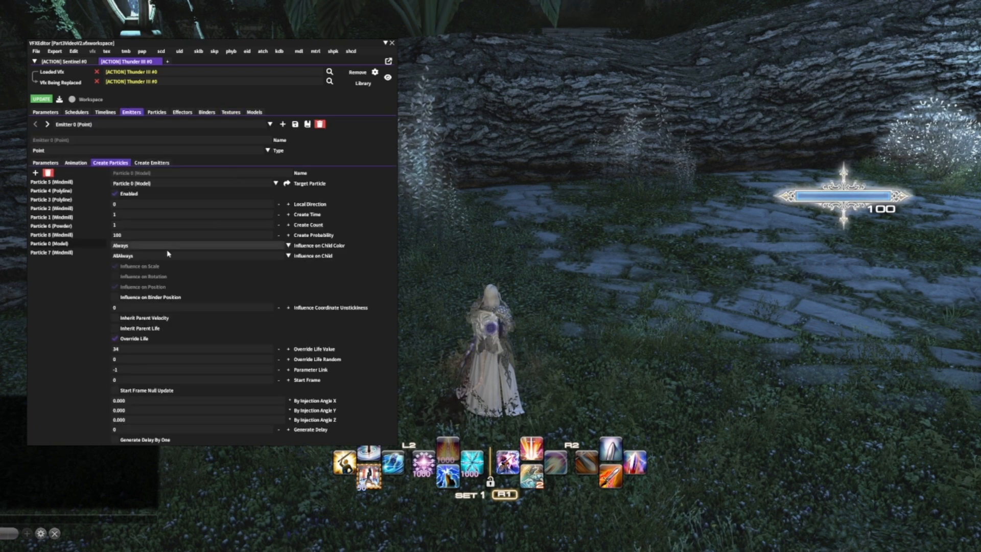
click(137, 246)
click(119, 255)
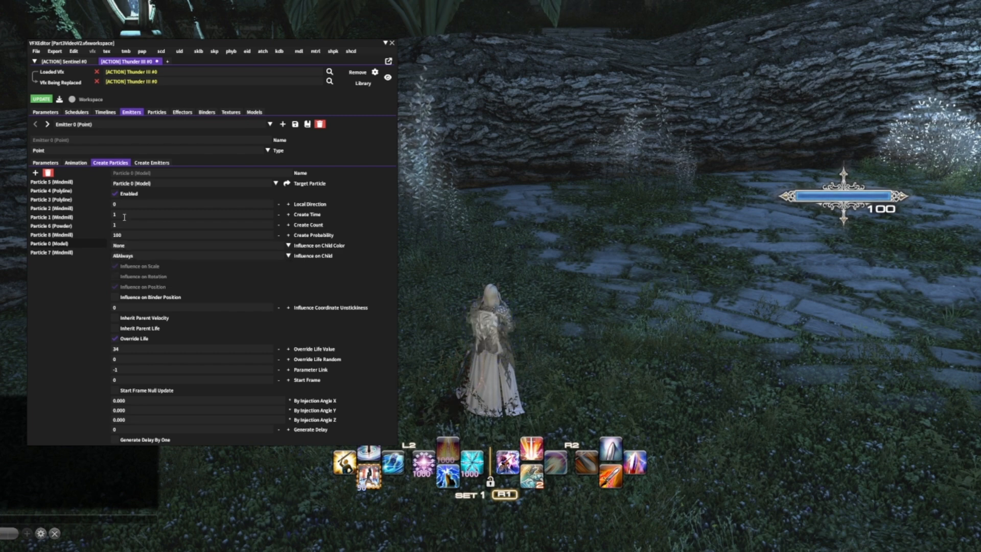
click(47, 124)
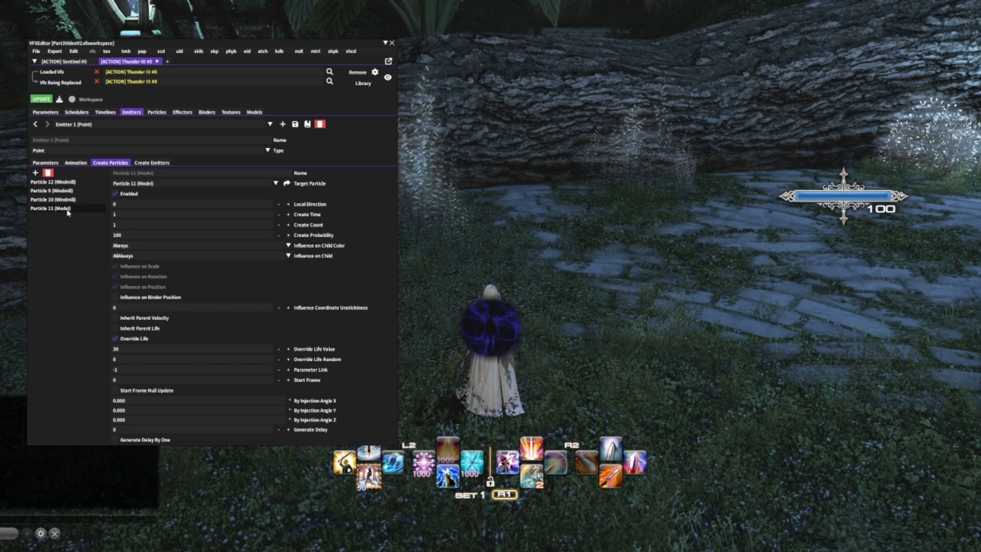
click(132, 247)
click(123, 255)
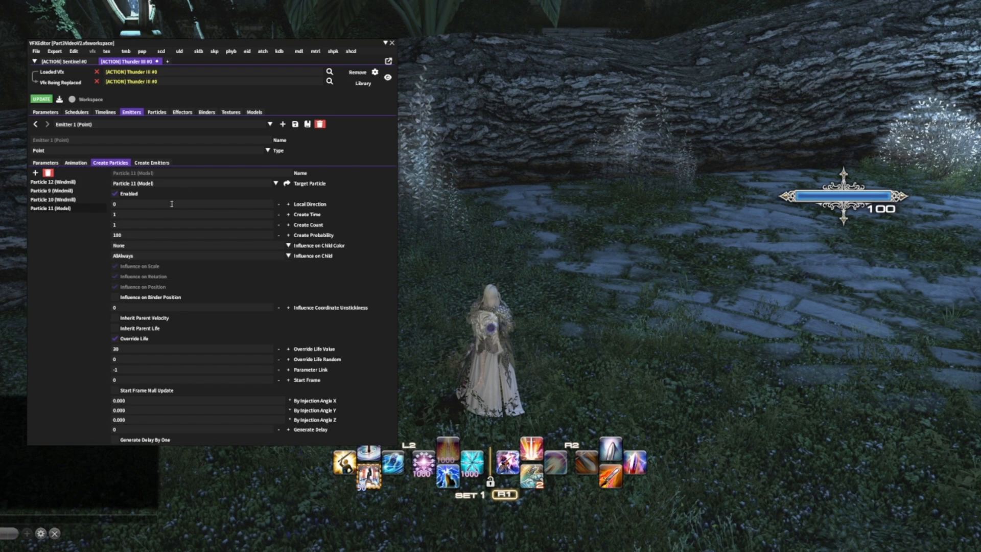
Step: Replace Texture 0 with the Blue Lightning texture from the saved texture list and remove the spawned effect
click(231, 112)
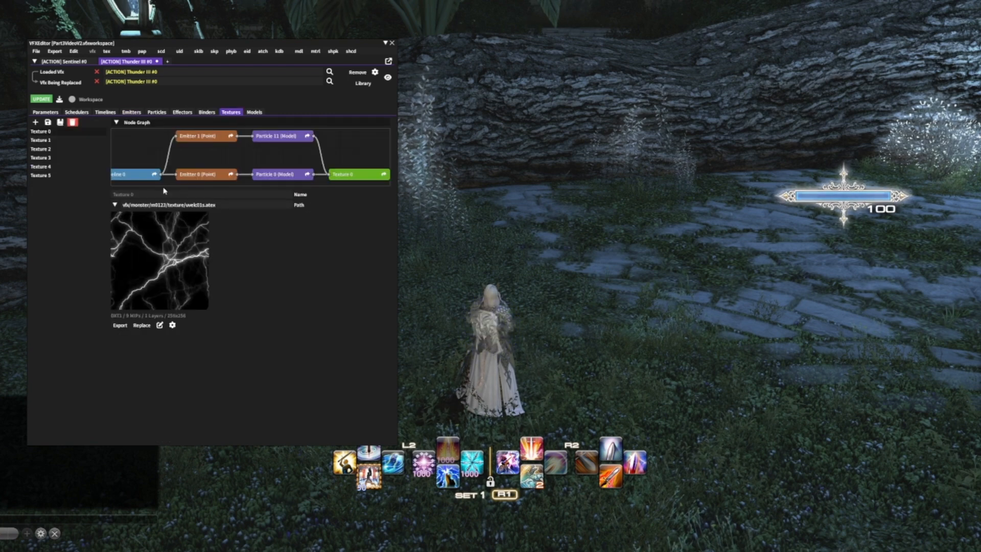
click(115, 205)
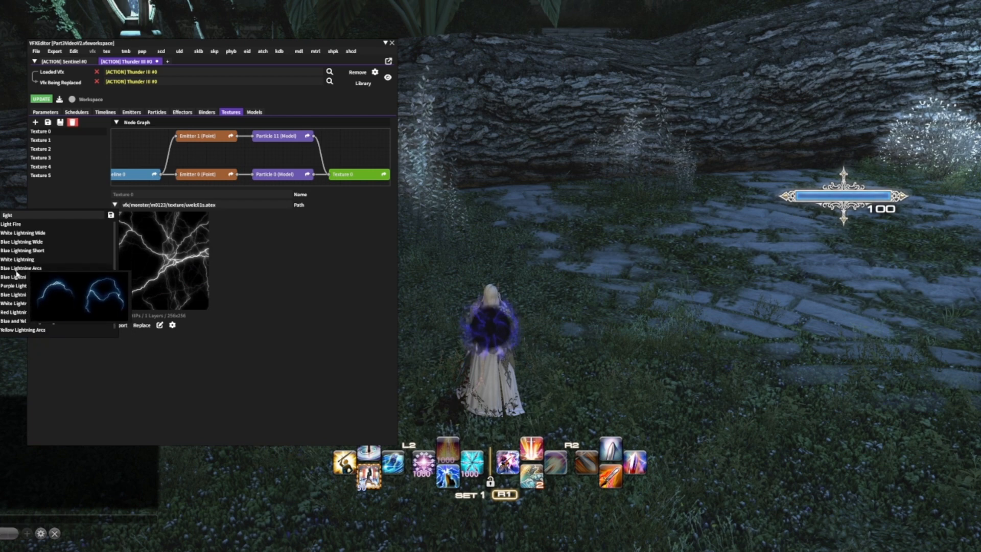
click(16, 295)
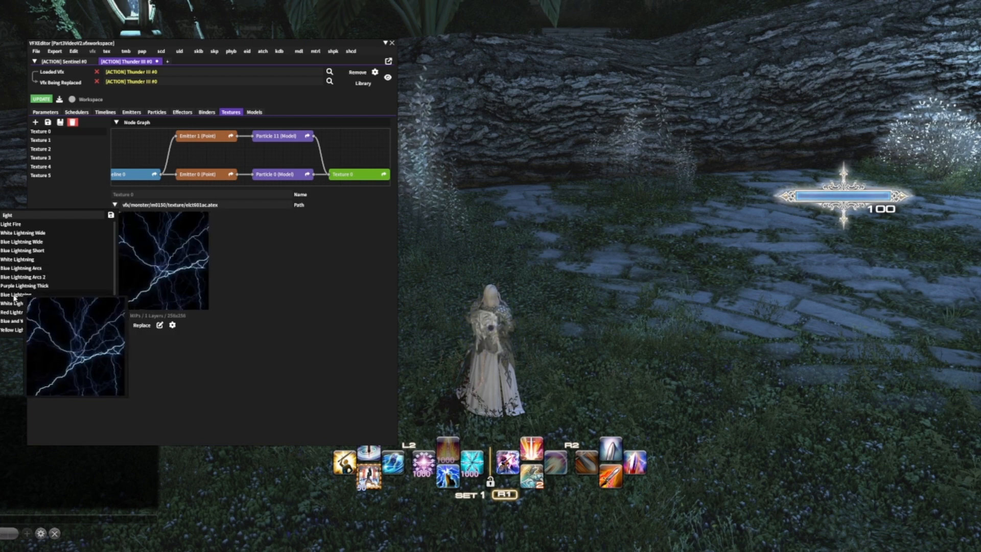
click(357, 72)
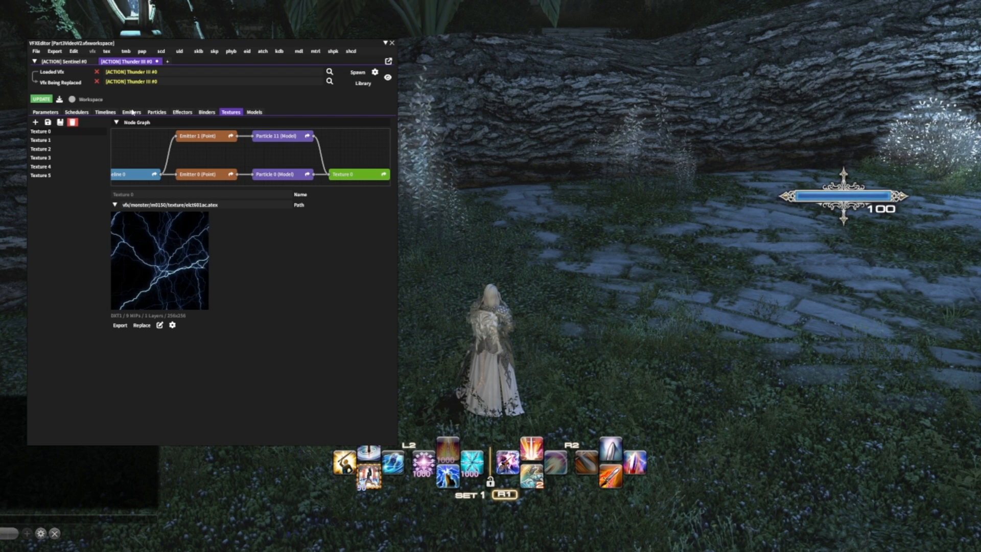
Step: Add a Brightness curve to Particle 11's color animation with a key at time 0 and value 4
click(157, 112)
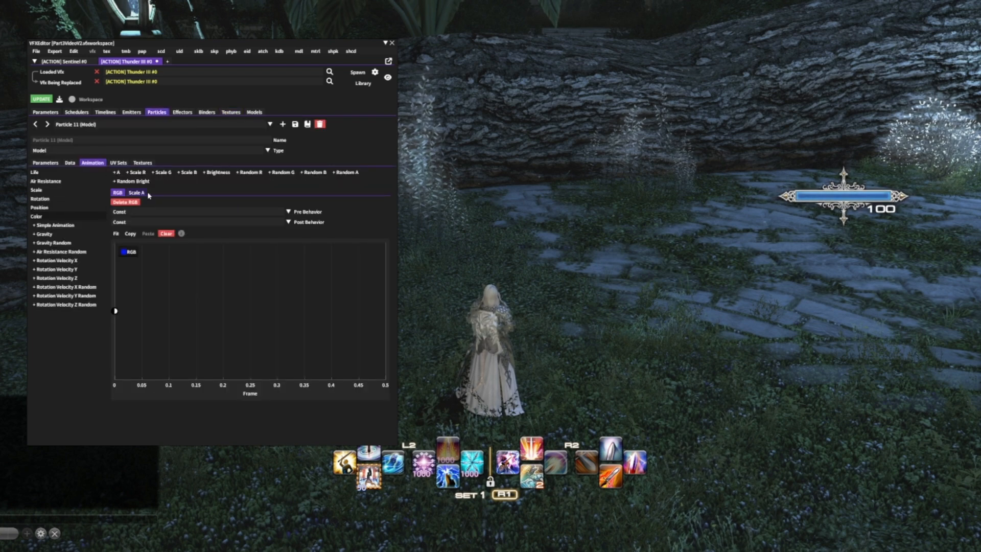
click(217, 173)
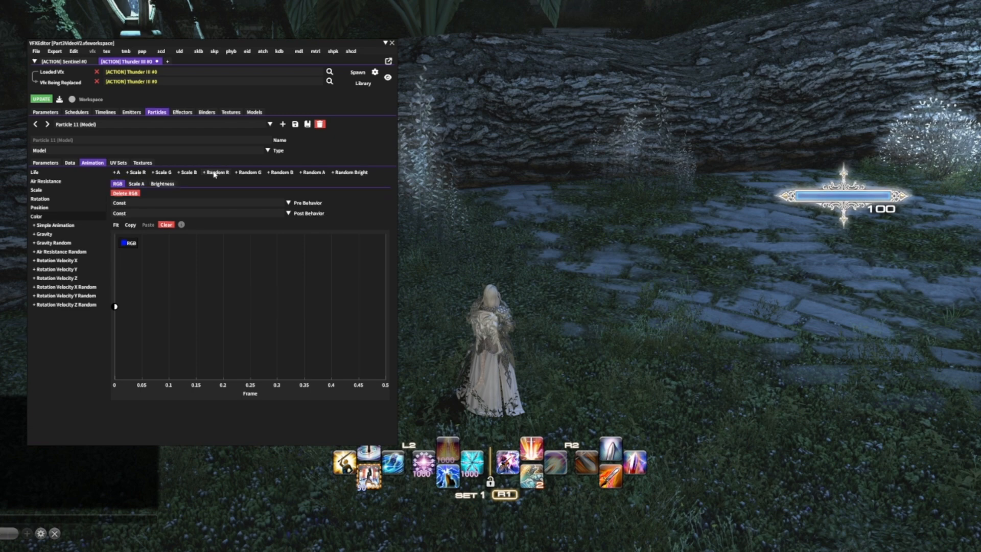
click(164, 185)
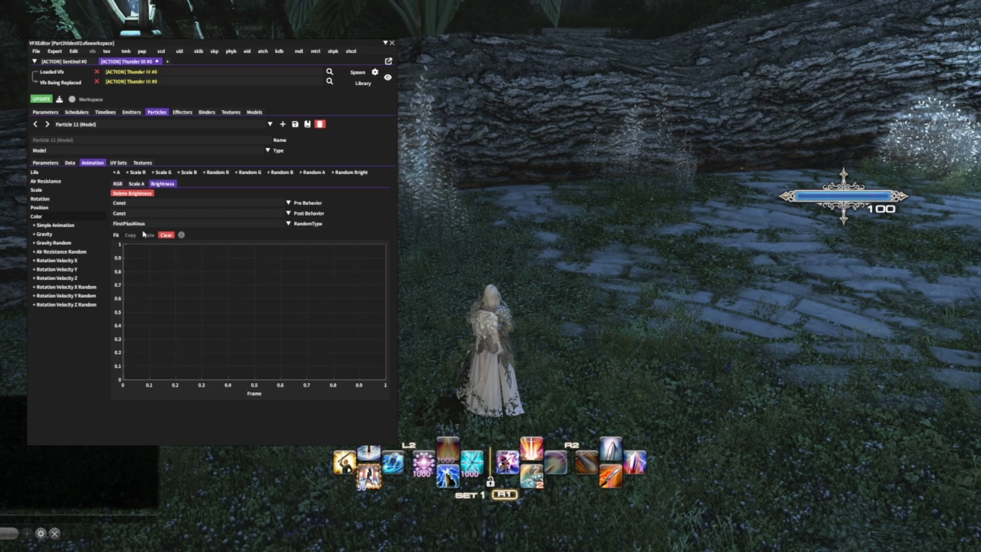
ctrl+click(125, 318)
click(125, 317)
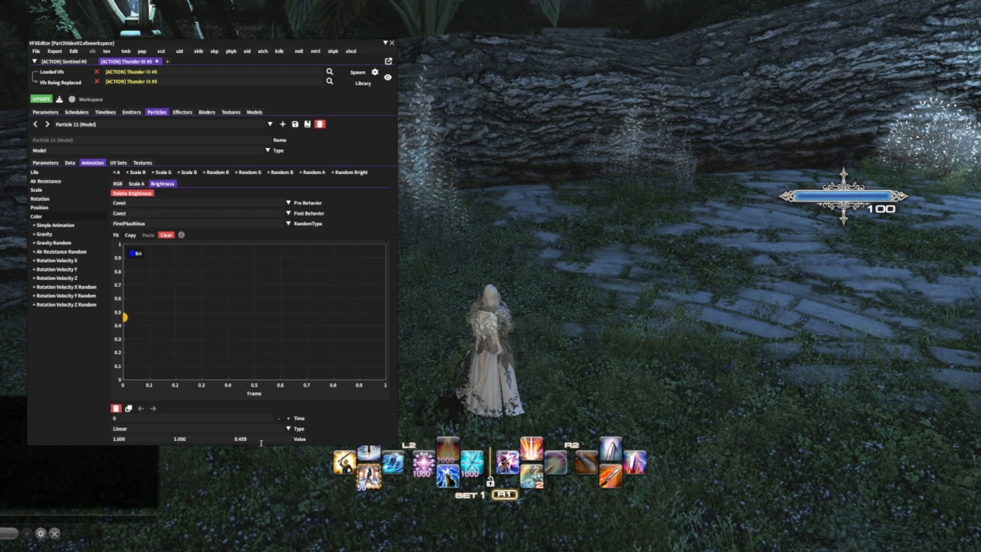
text(4)
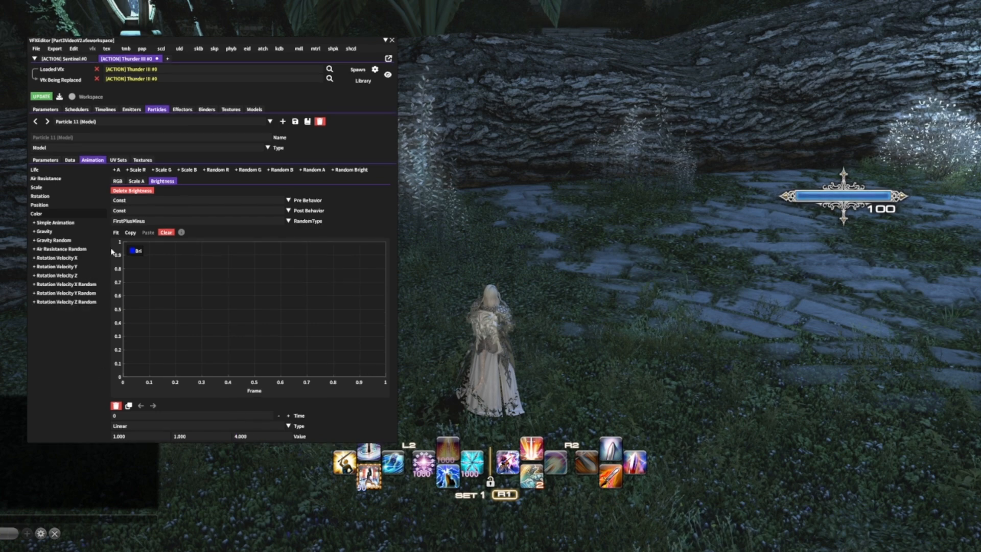
Step: Add a Brightness curve to Particle 0's color animation with a key at time 0 and value 4
click(77, 122)
click(76, 131)
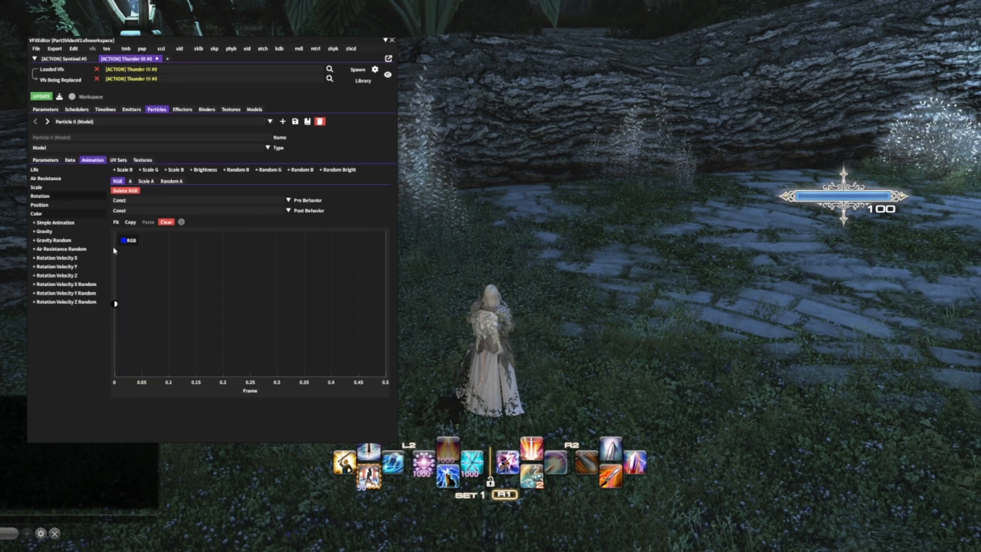
click(203, 170)
click(173, 181)
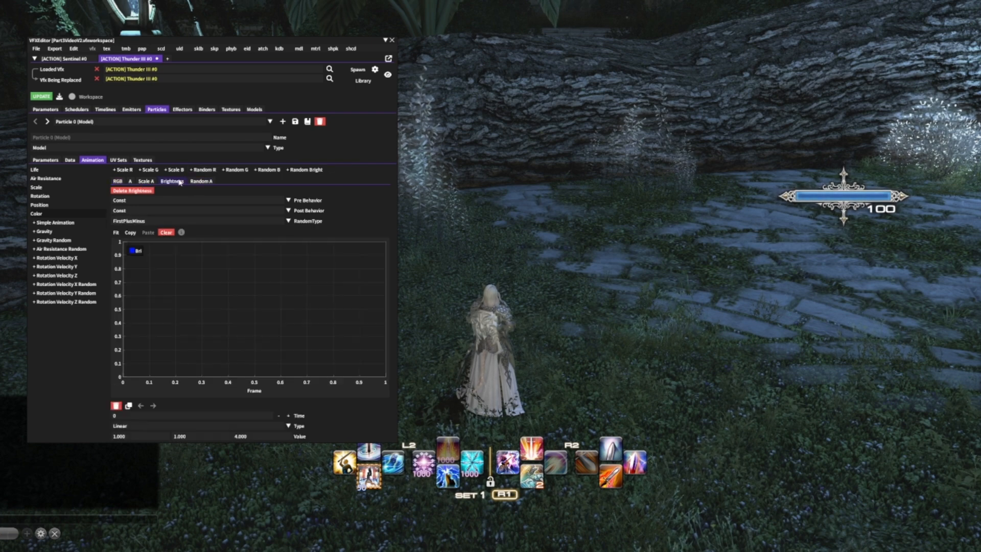
ctrl+click(124, 314)
click(243, 437)
text(4)
click(71, 348)
Step: Update the effect and spawn it on Self to examine the brighter lightning texture up close
click(134, 109)
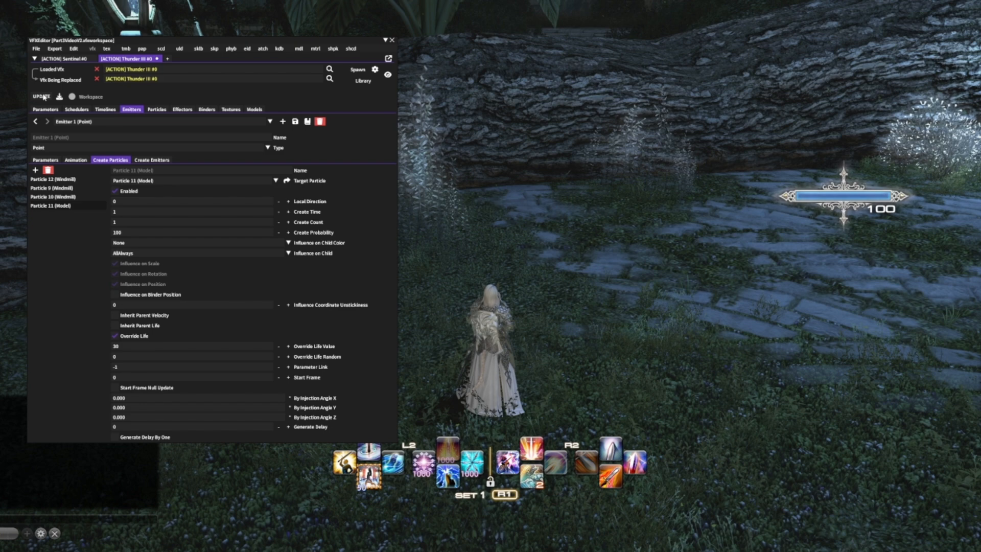
click(42, 97)
click(358, 70)
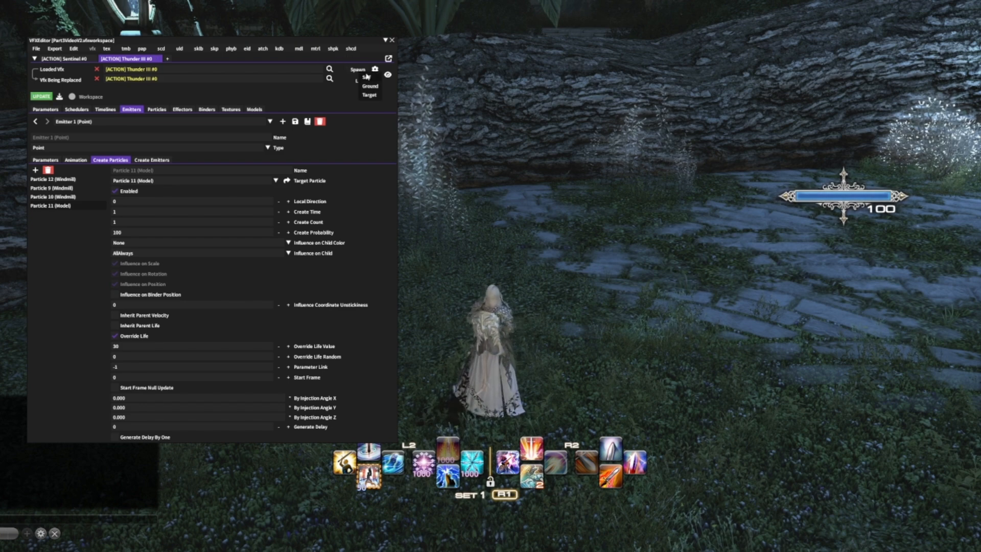
click(367, 76)
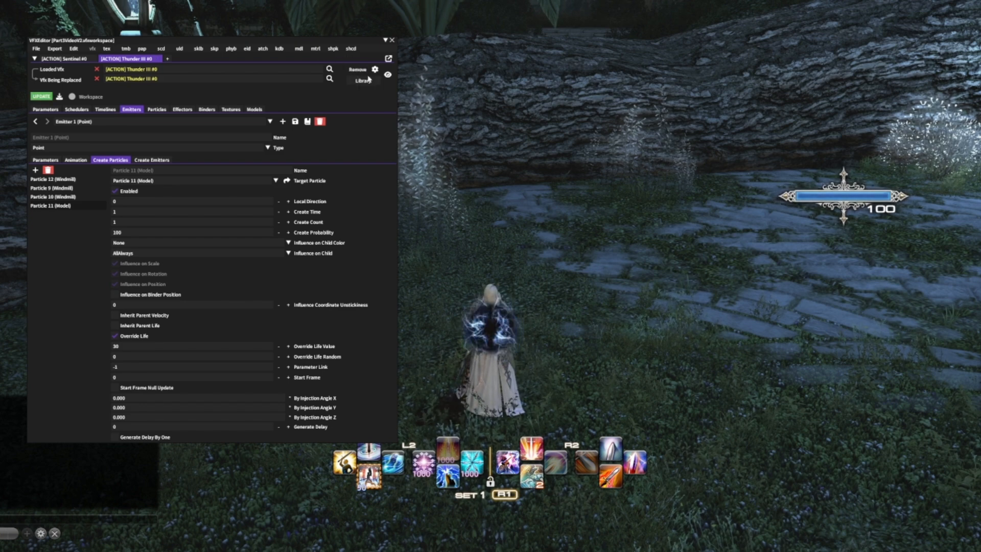
right_drag(534, 324, 520, 286)
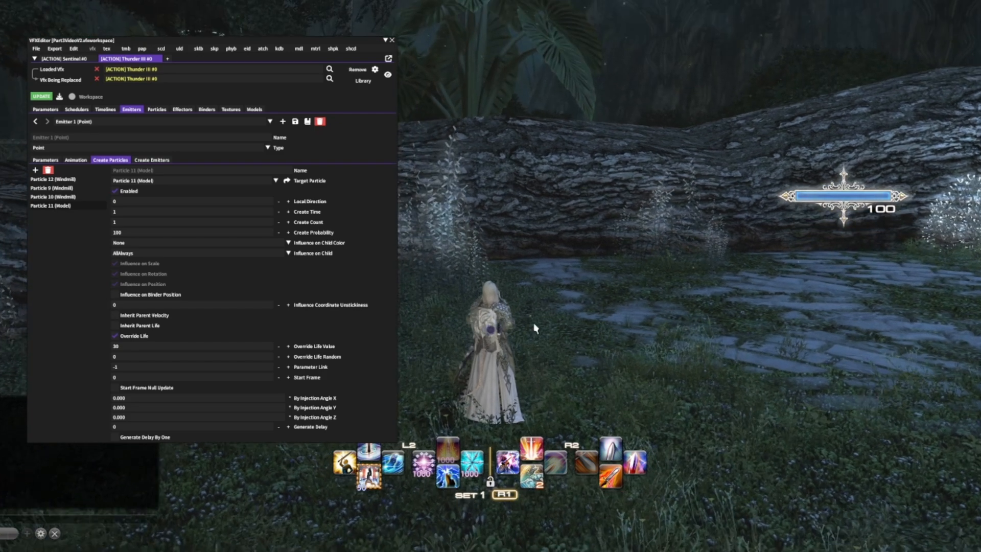
scroll(529, 322, up, 3)
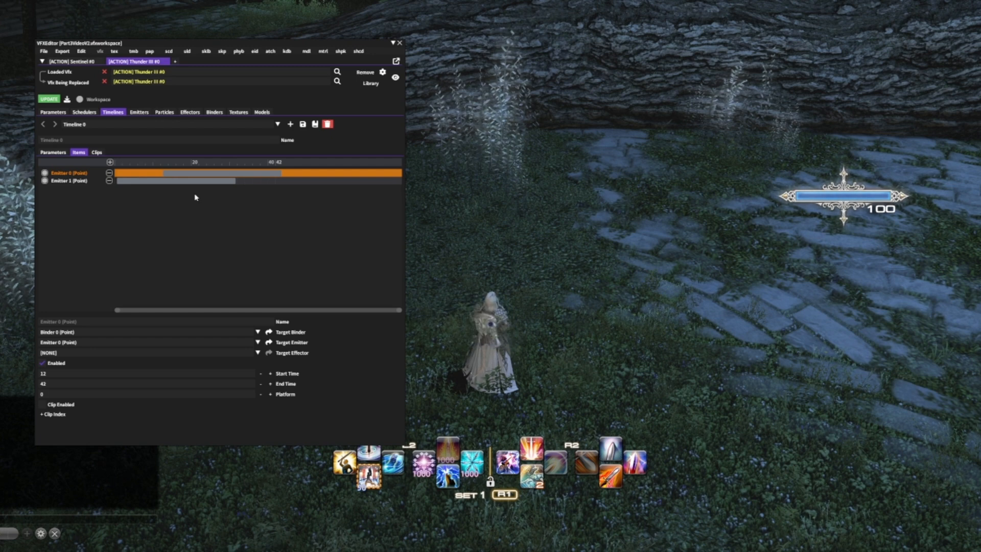
Step: Add a new default emitter to the effect
click(291, 124)
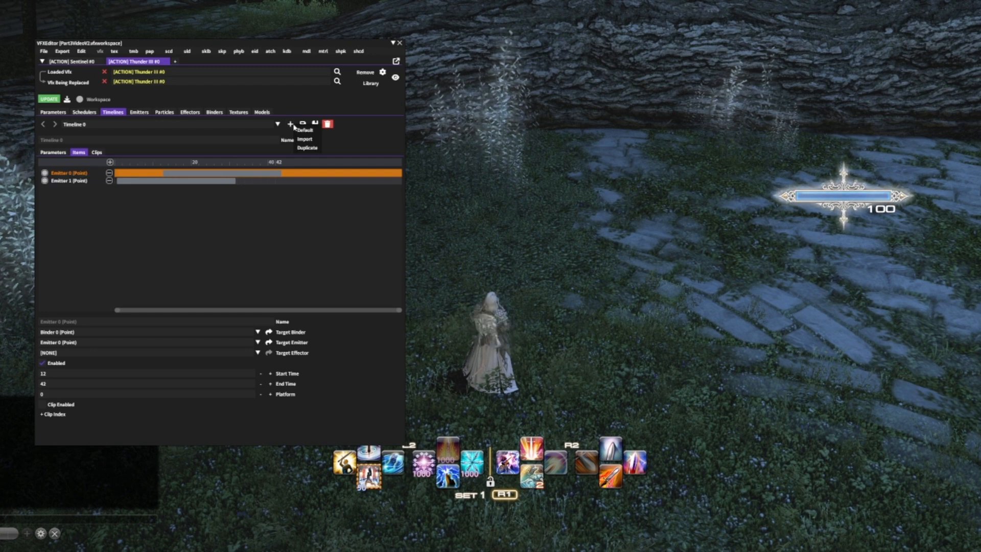
click(149, 112)
click(145, 113)
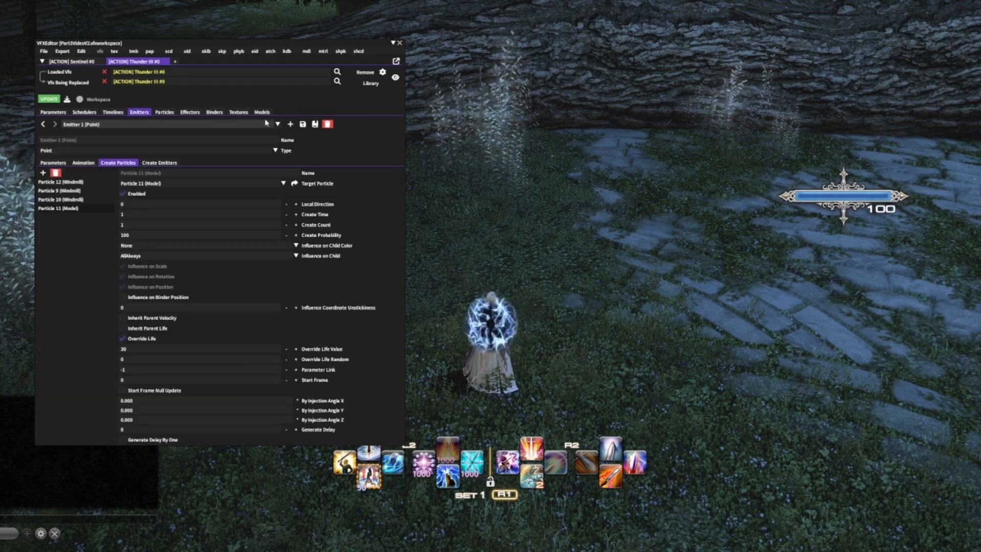
click(291, 124)
click(301, 128)
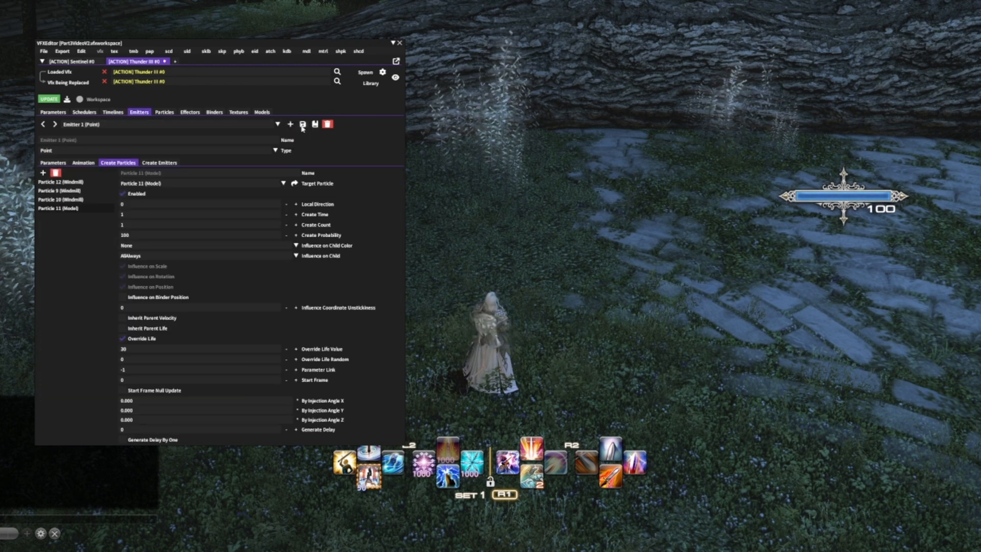
Step: Add two created emitters to Emitter 2, targeting Emitter 0 and Emitter 1
click(159, 163)
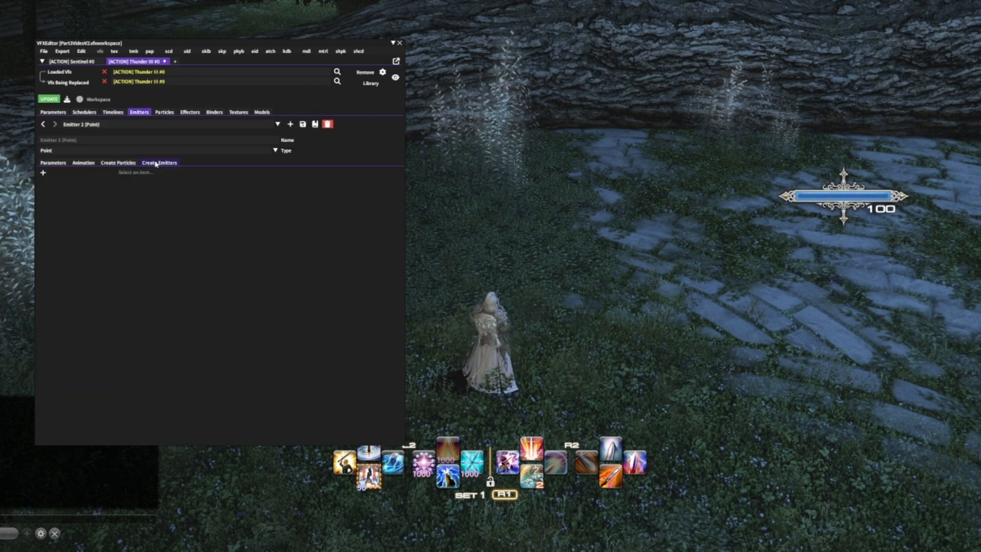
click(43, 173)
click(77, 182)
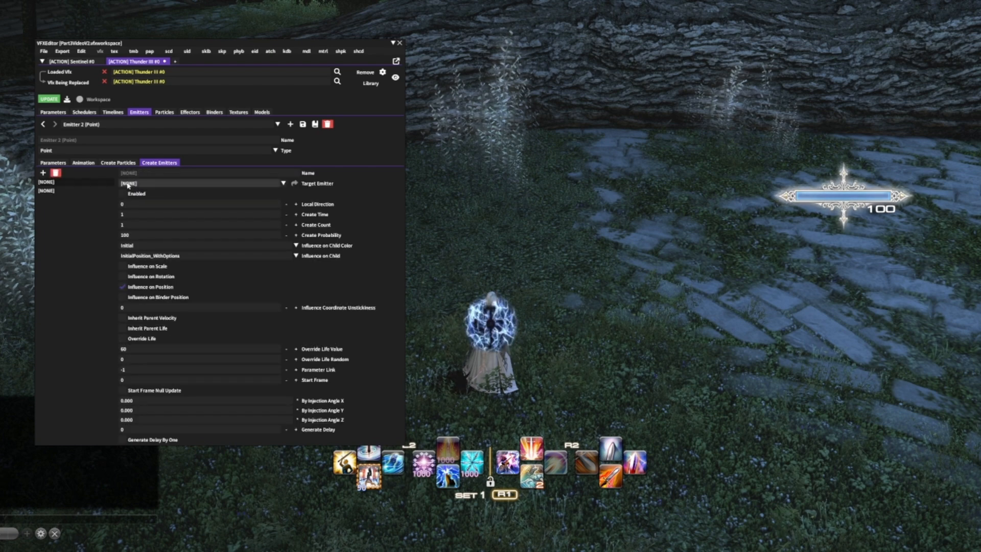
click(129, 183)
click(136, 202)
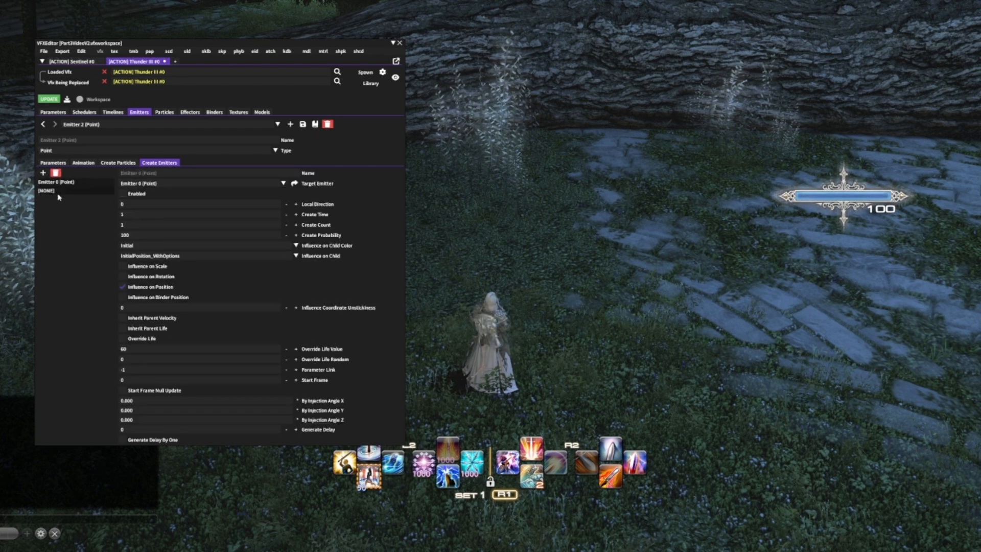
click(133, 184)
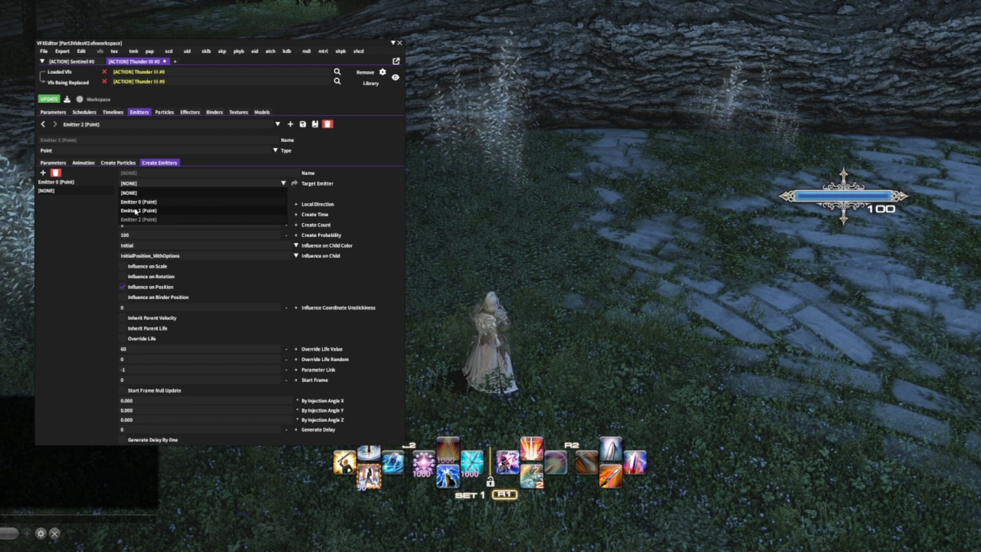
click(136, 211)
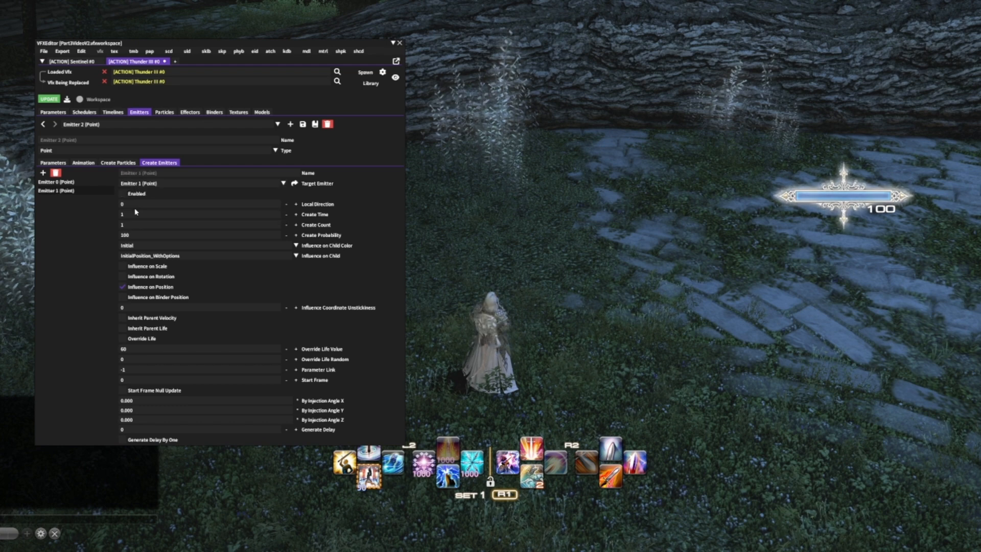
Step: Set Influence on Child to AllAlways for both of Emitter 2's created emitters, and Generate Delay to 12 for Emitter 0
click(157, 255)
click(134, 275)
click(66, 183)
click(138, 257)
click(133, 274)
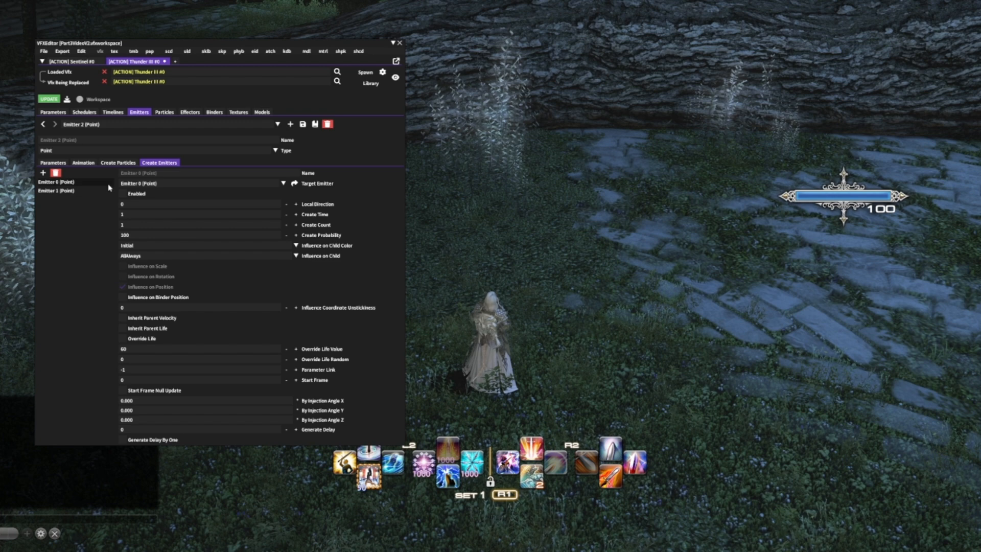
click(114, 113)
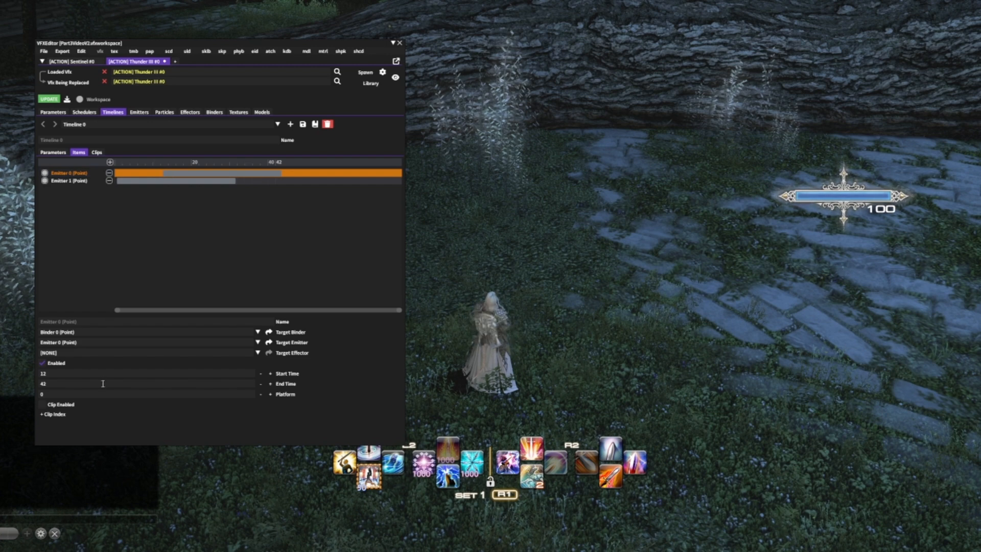
click(138, 112)
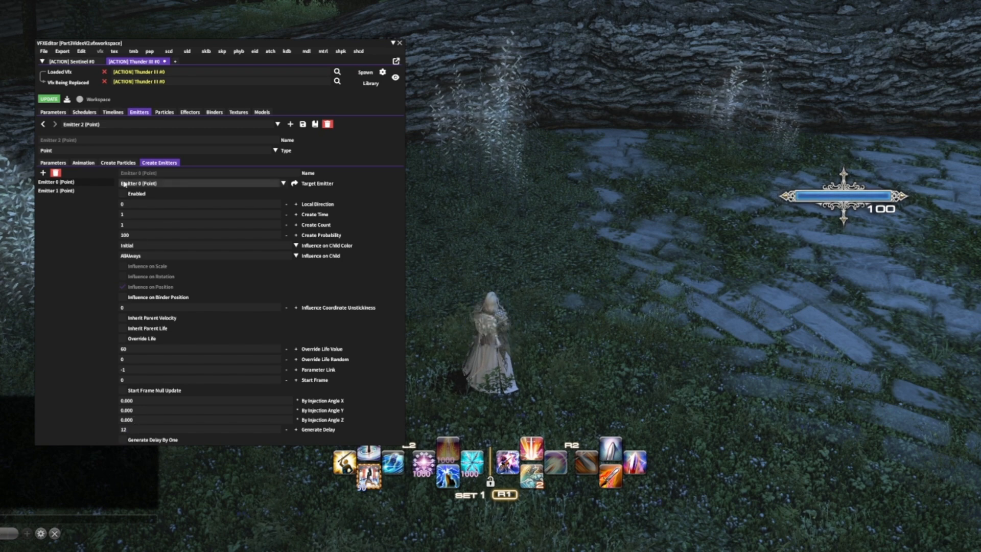
Step: Add an item to Timeline 0 targeting Emitter 2 and Binder 0, running from time 0 to 42
click(117, 113)
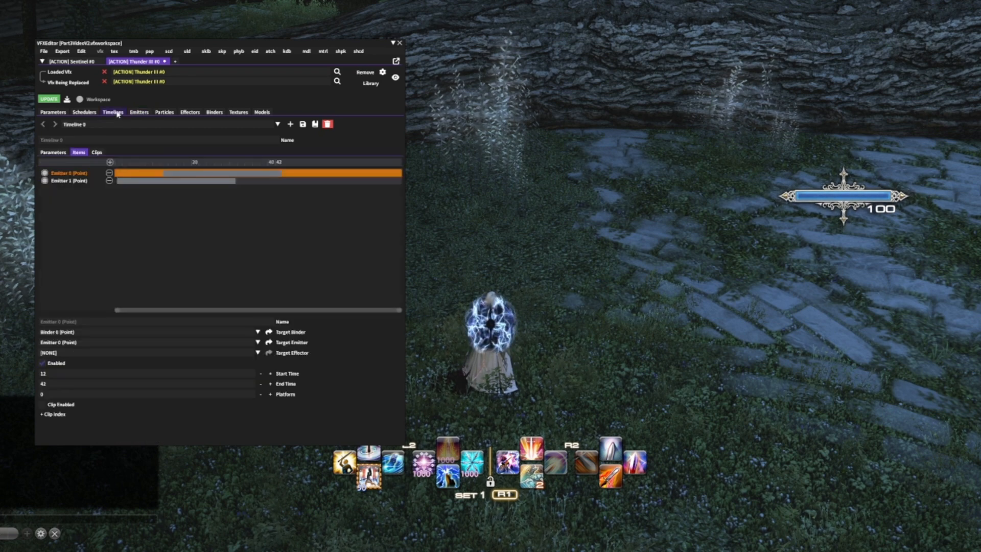
click(110, 162)
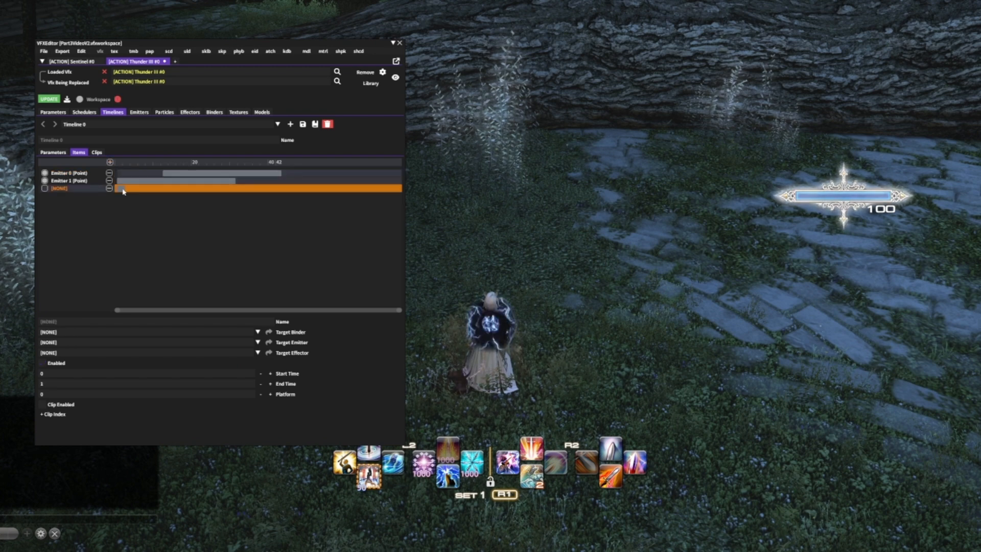
mouse_move(120, 101)
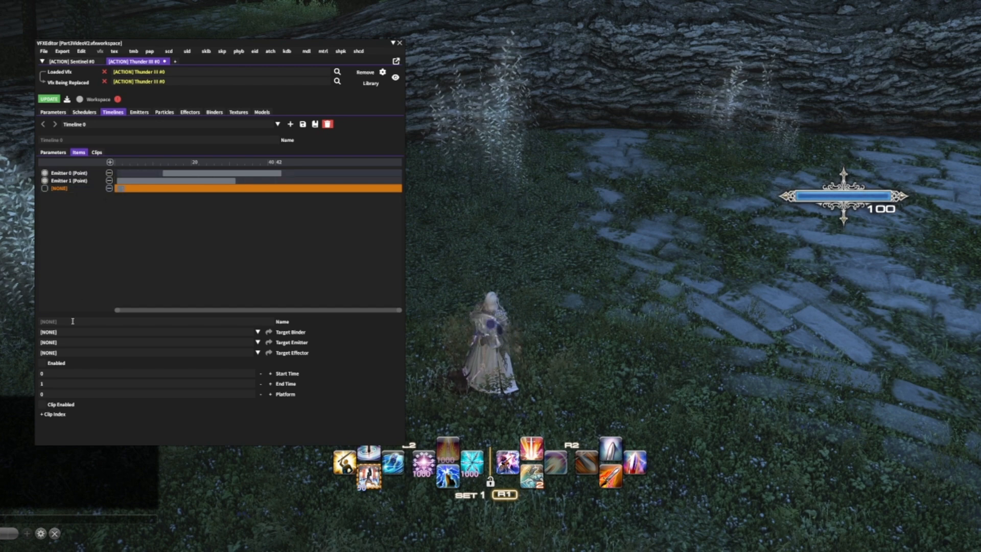
click(66, 343)
click(72, 379)
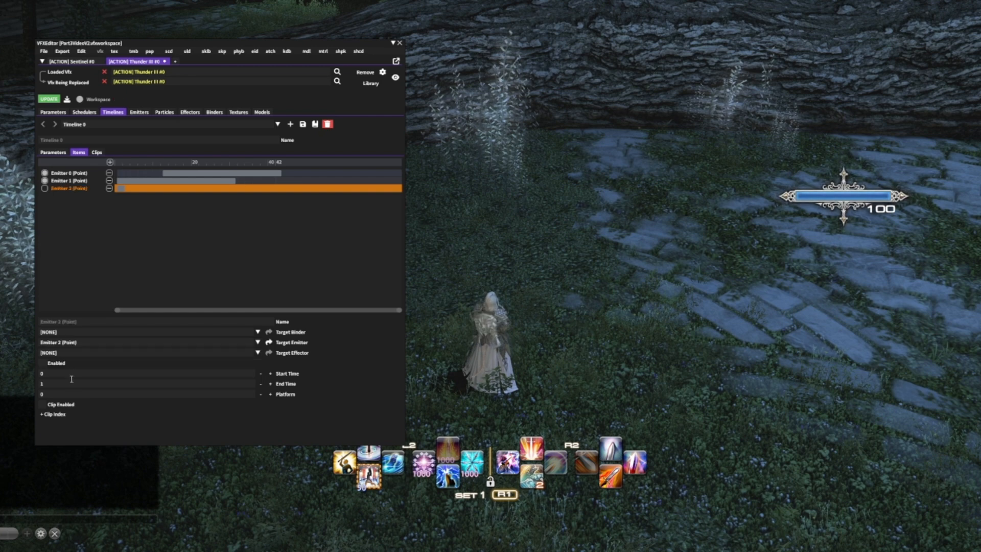
drag(124, 190, 280, 188)
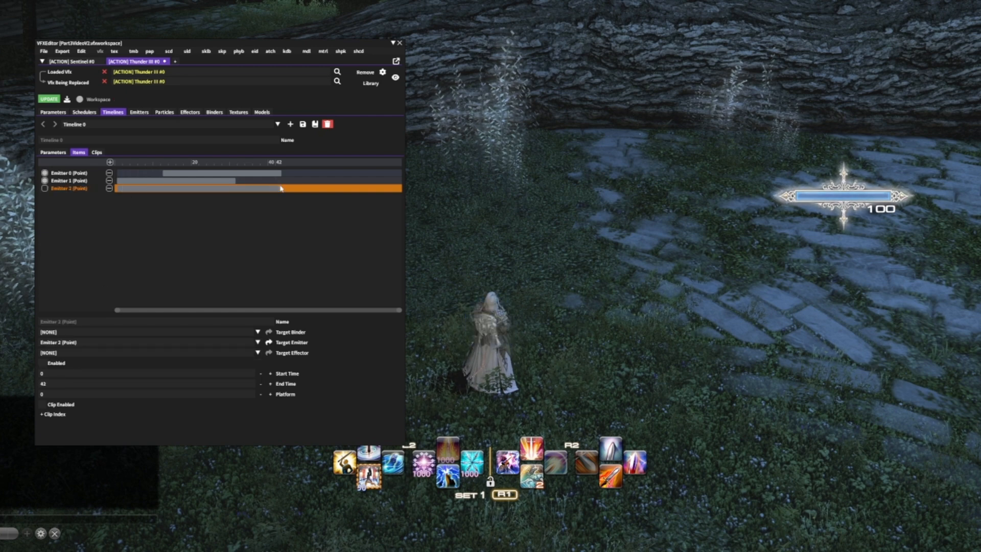
click(90, 333)
click(64, 351)
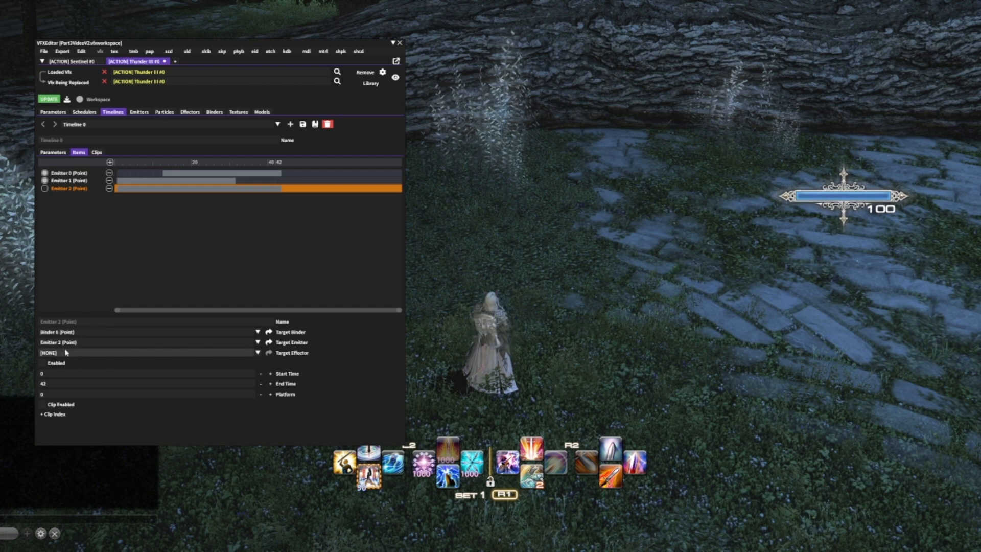
Step: Enable Emitter 2 as Timeline 0's only item, removing the Emitter 0 and Emitter 1 items, and update the effect
click(44, 188)
click(44, 180)
click(53, 99)
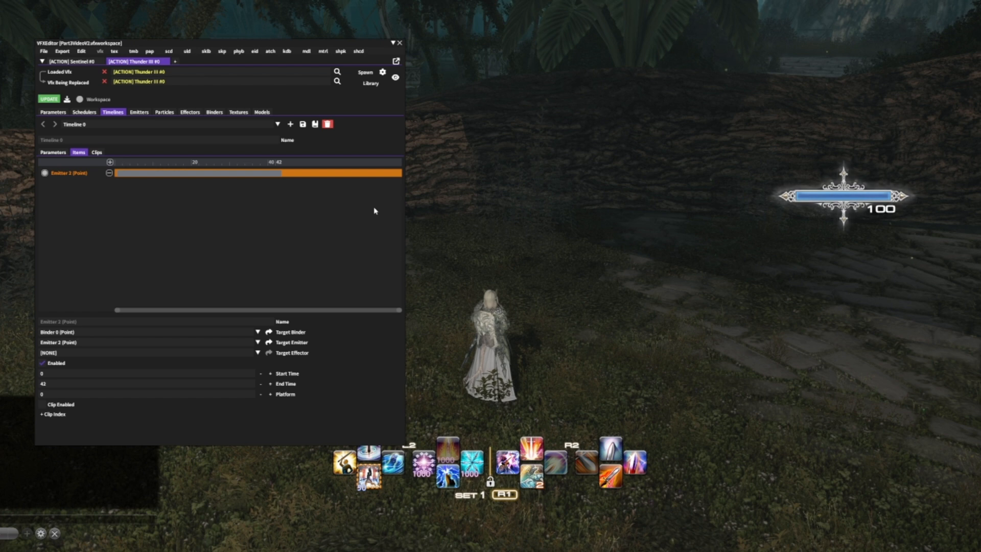
Step: Add a Z position curve to Emitter 2's animation with a keyframe at frame 0 and value 0
click(145, 113)
click(150, 172)
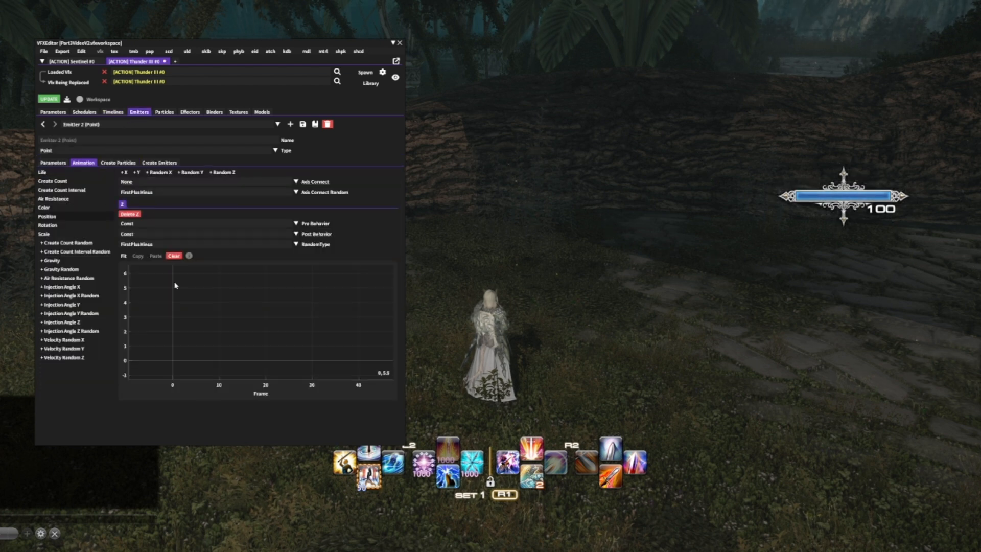
click(173, 359)
double_click(261, 439)
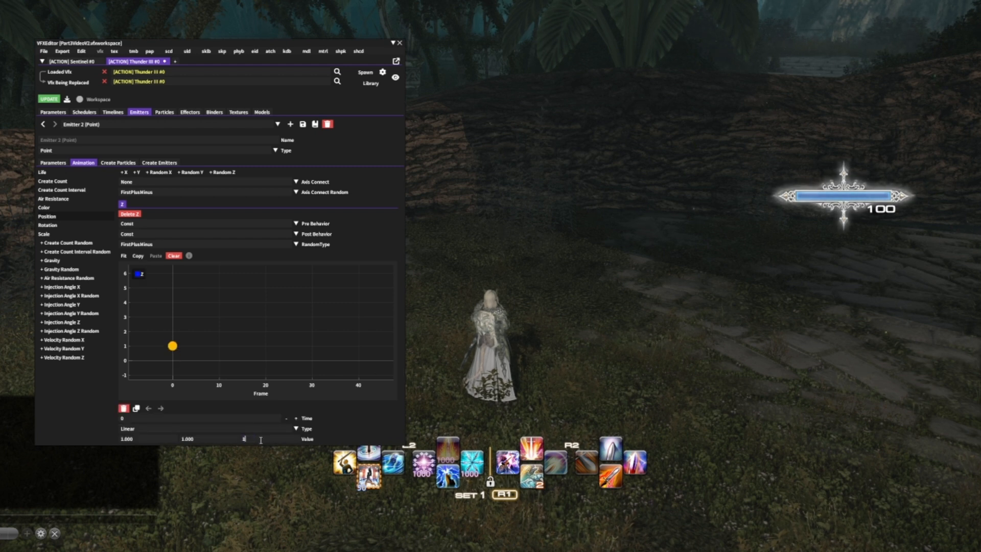
Step: Update the effect, spawn it in the game world and view the character from the side
click(55, 100)
click(366, 75)
click(376, 87)
drag(504, 221, 378, 221)
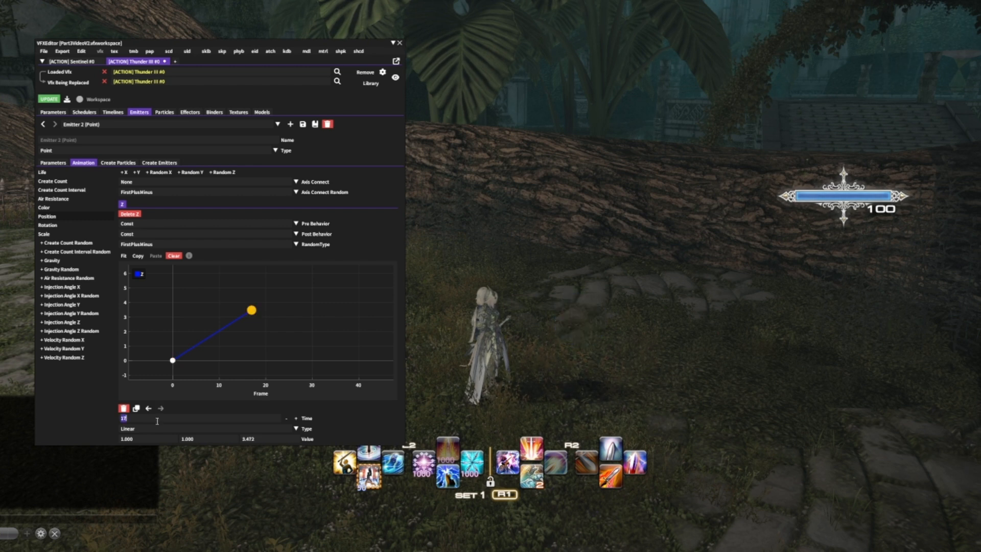
Step: Add raised keyframes at frames 10 and 25 to Emitter 2's Z position curve, holding it level between them
text(0)
click(267, 439)
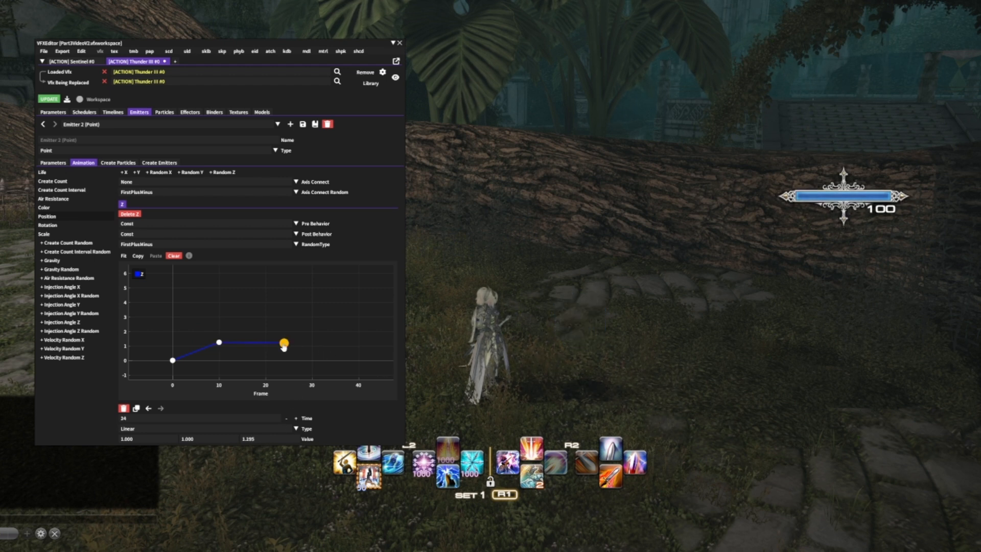
click(296, 418)
click(273, 438)
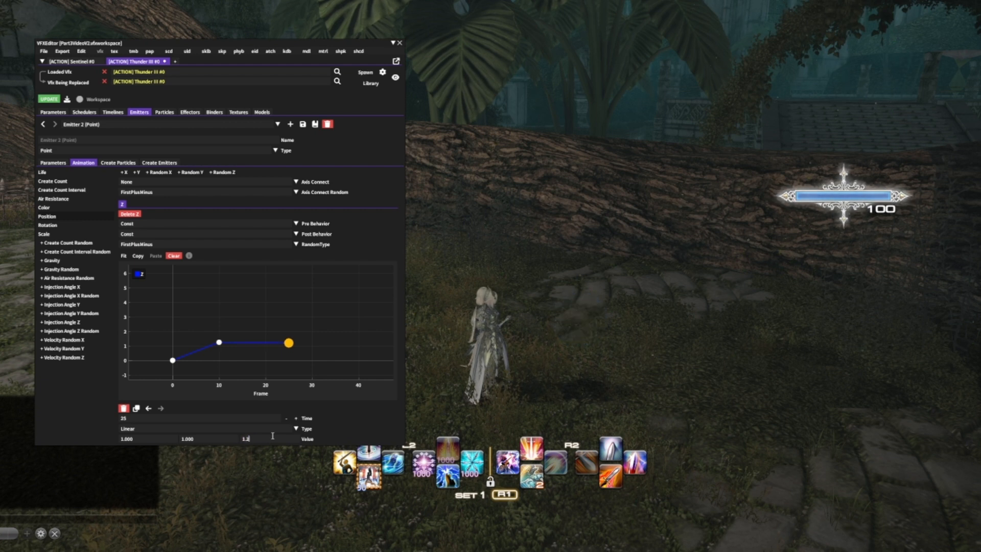
Step: Add a keyframe at frame 38 with value 0 to Emitter 2's Z position curve and update the effect
ctrl+click(326, 358)
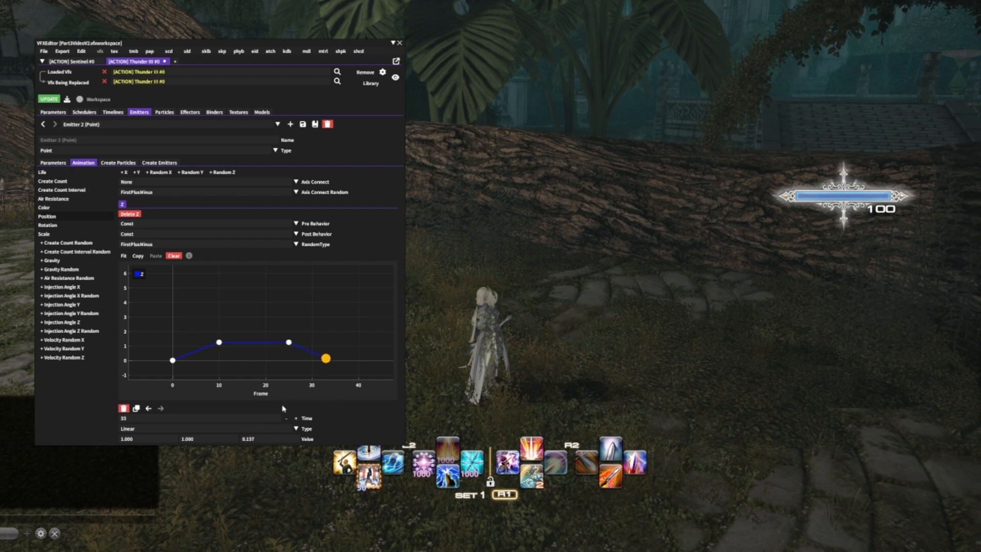
click(256, 418)
text(2)
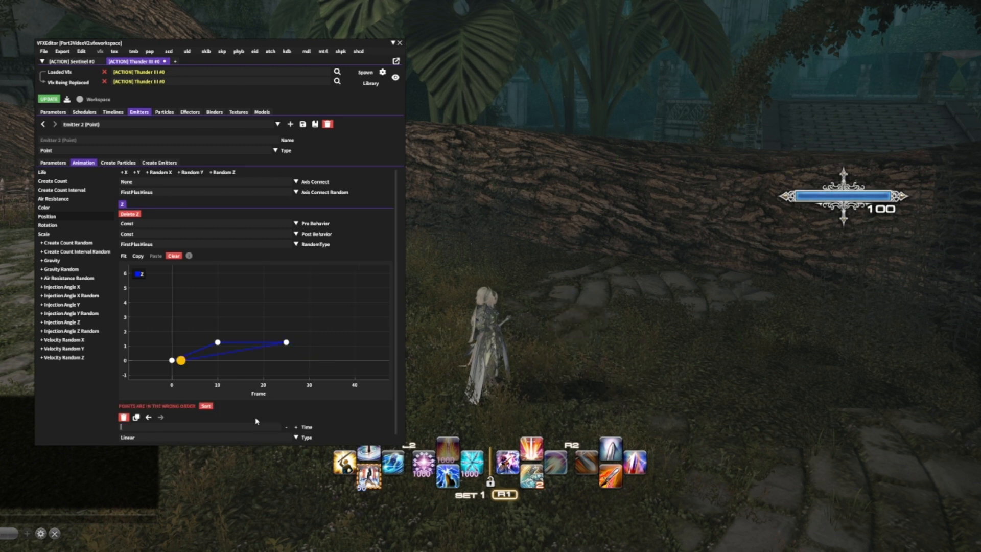
text(8)
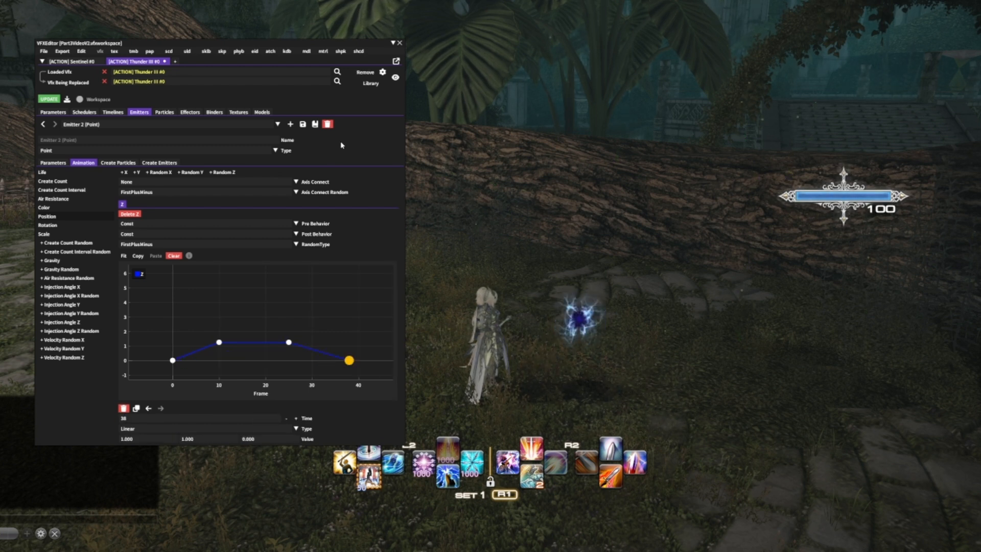
click(55, 100)
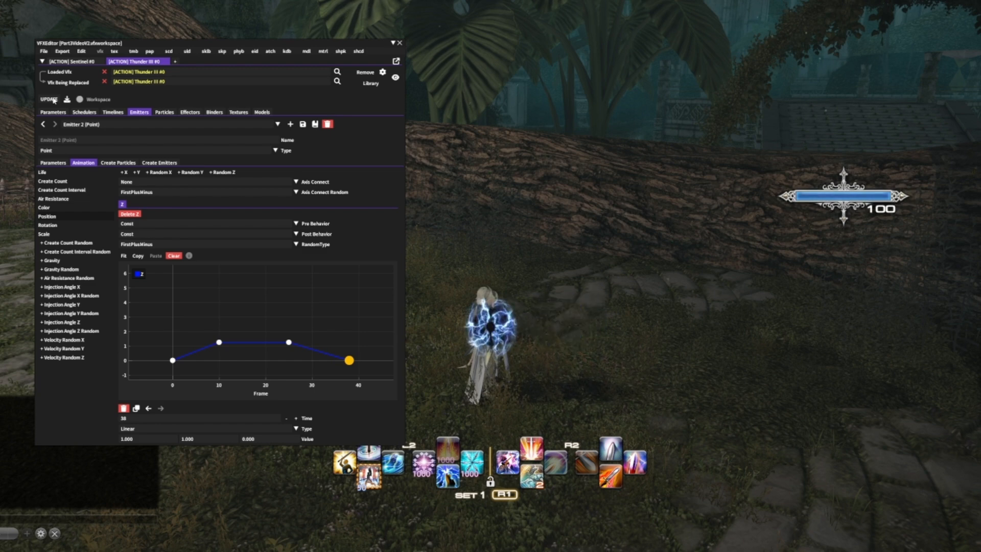
click(55, 100)
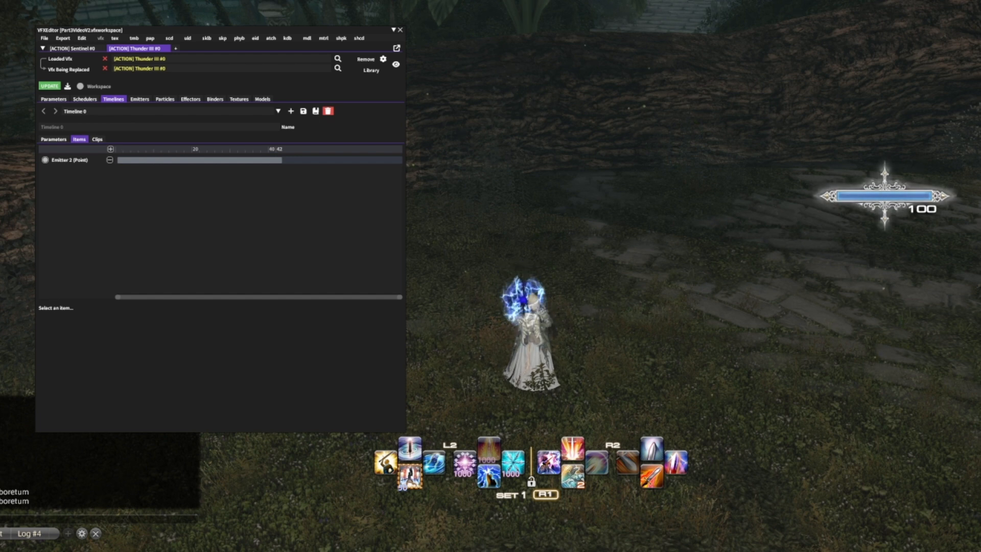
Step: Add a new default emitter to Thunder III
click(140, 99)
click(160, 112)
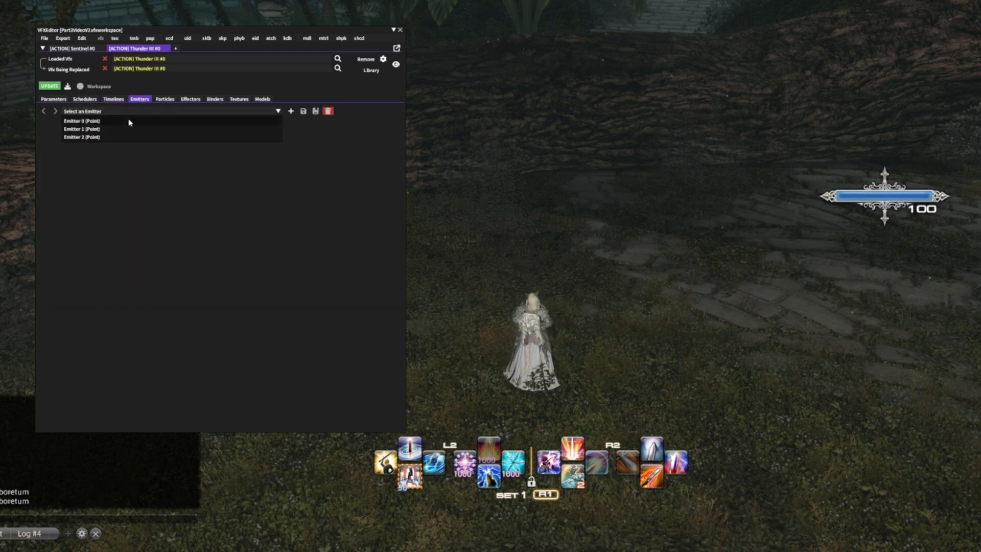
click(232, 170)
click(293, 112)
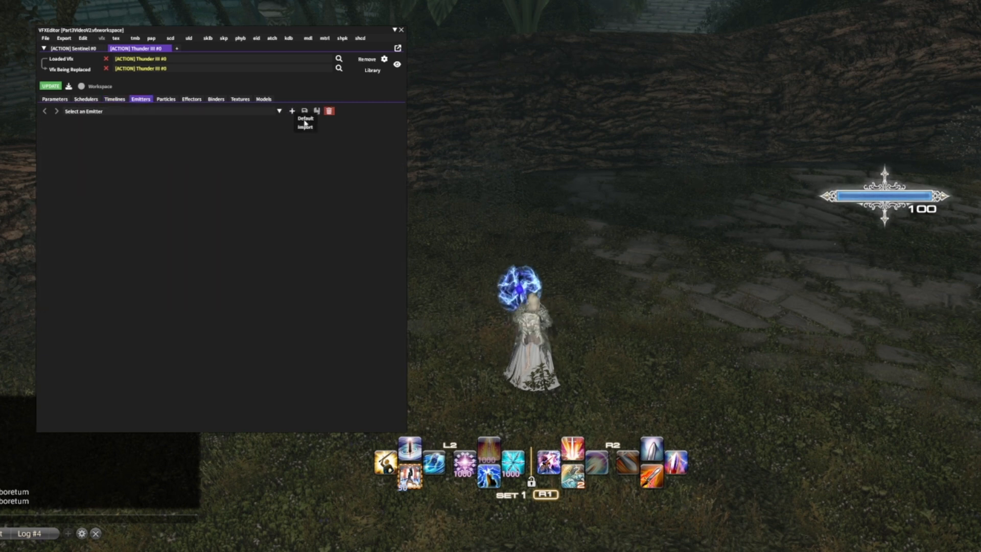
click(305, 119)
click(198, 111)
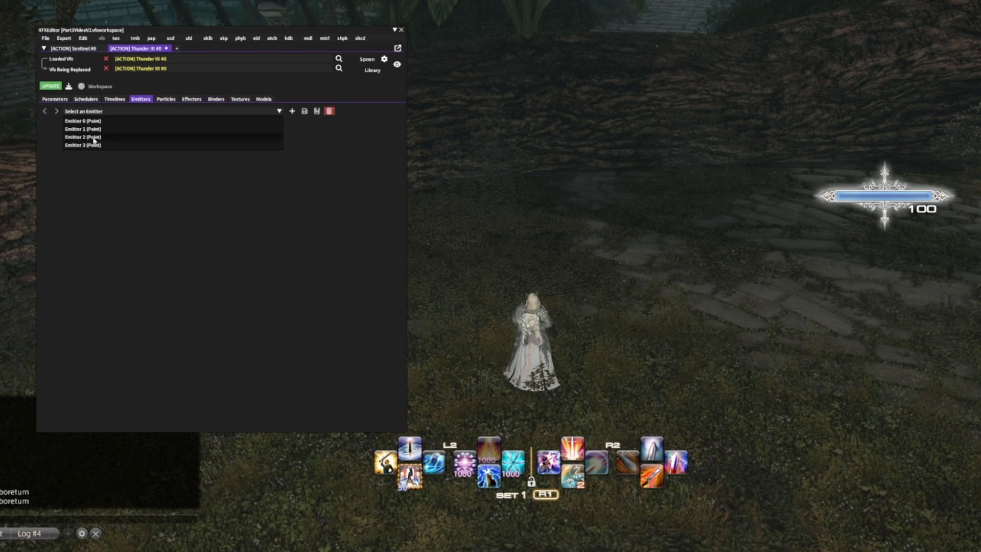
Step: Give Emitter 3 a created emitter targeting Emitter 2, with Influence on Child set to AllAlways
click(93, 145)
click(161, 150)
click(45, 159)
click(51, 169)
click(137, 170)
click(137, 206)
click(153, 242)
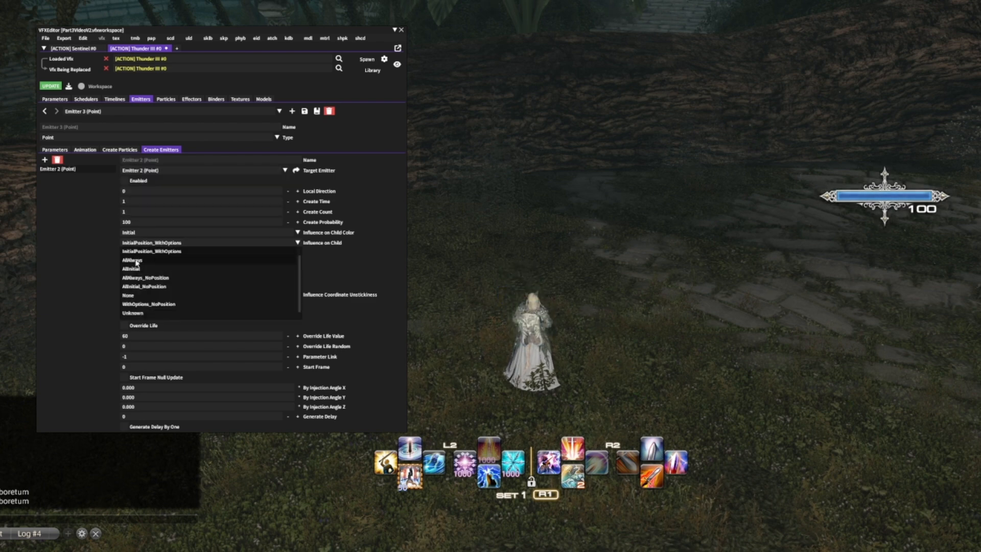
click(137, 261)
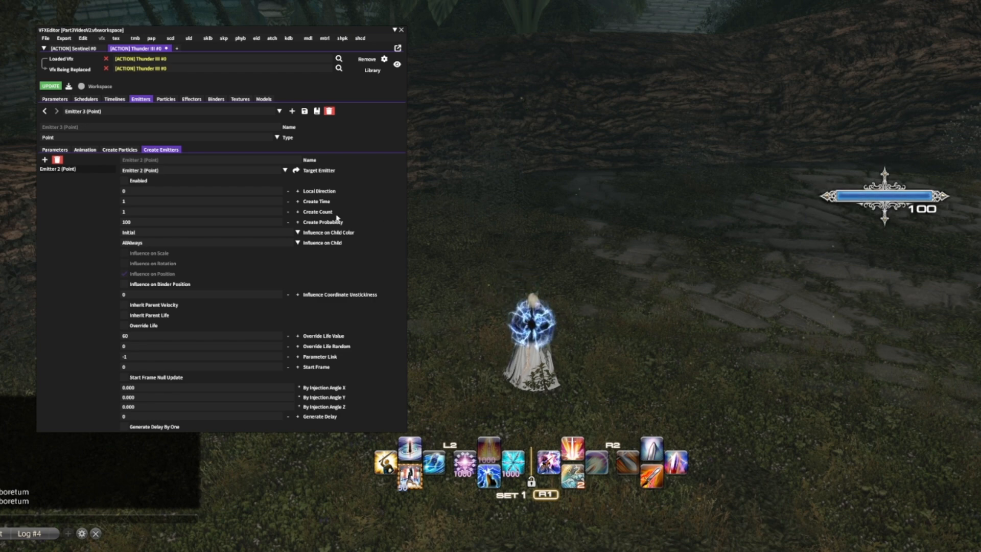
Step: Add a Y rotation curve to Emitter 3 going from 0 at frame 0 to 480 degrees at frame 35, and update the effect
click(85, 149)
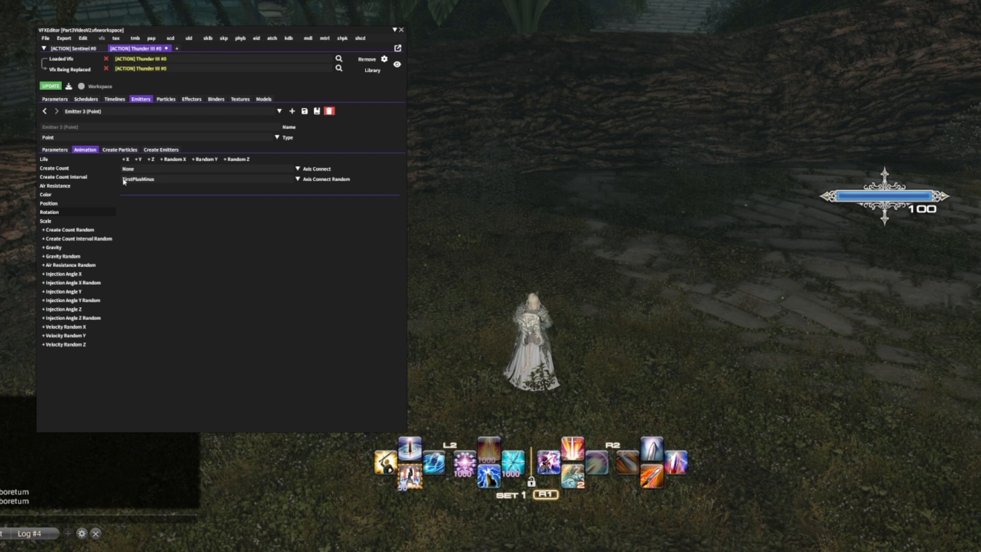
click(138, 159)
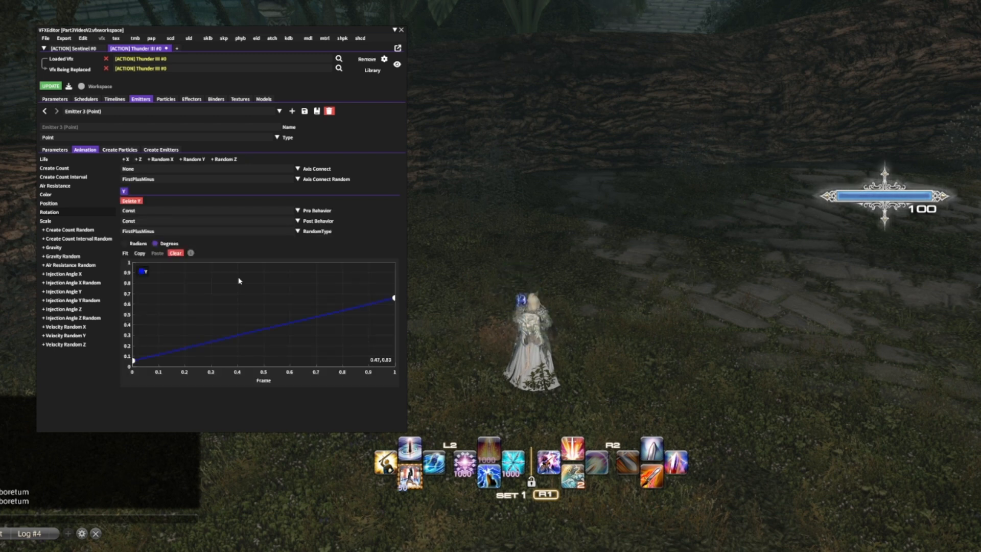
click(126, 253)
click(351, 280)
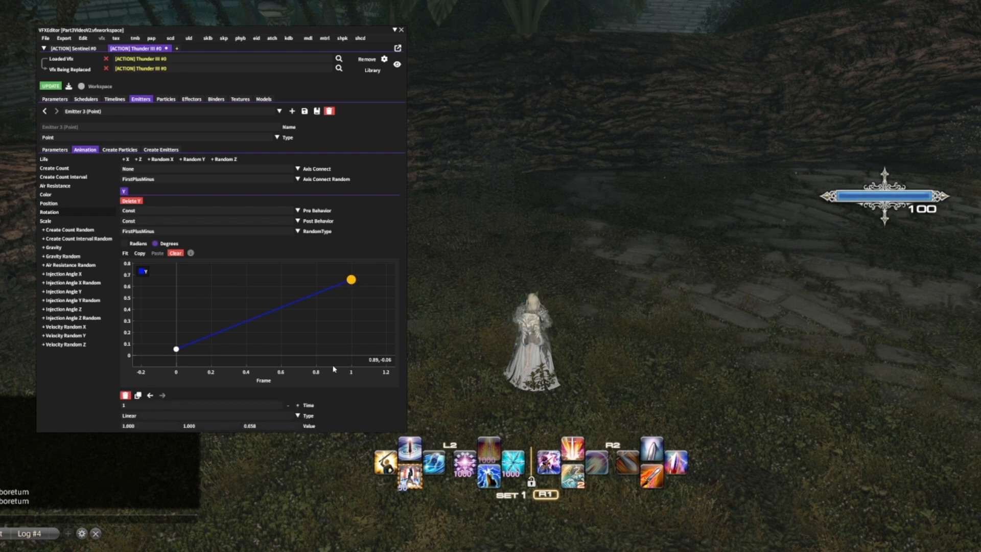
text(48)
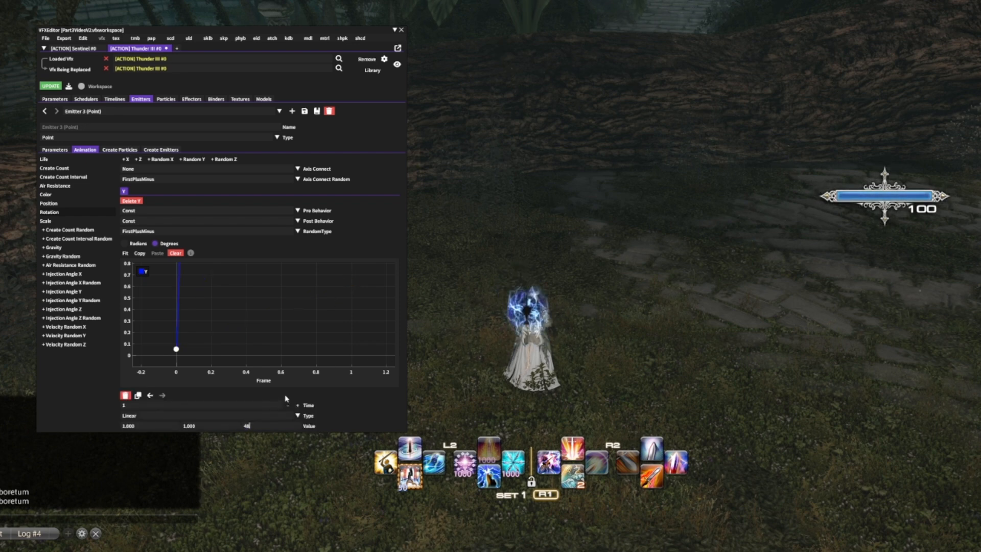
text(35)
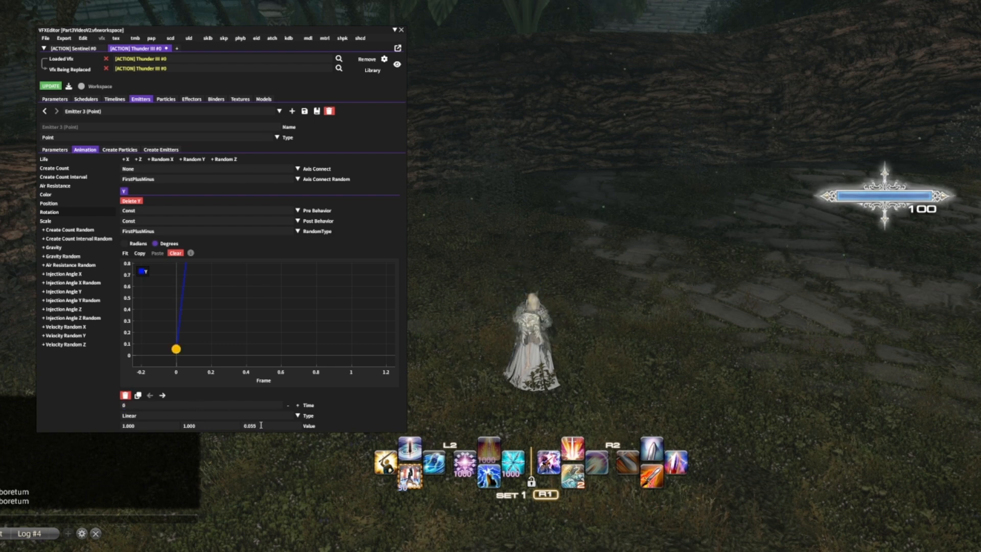
click(125, 253)
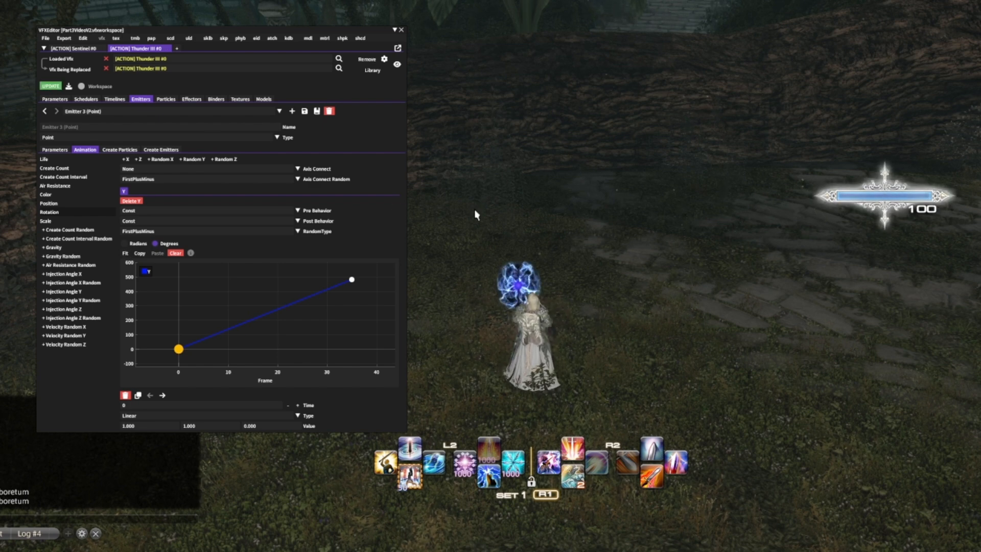
Step: Change the target emitter of Timeline 0's item to Emitter 3 and view the effect from above
click(114, 99)
click(66, 160)
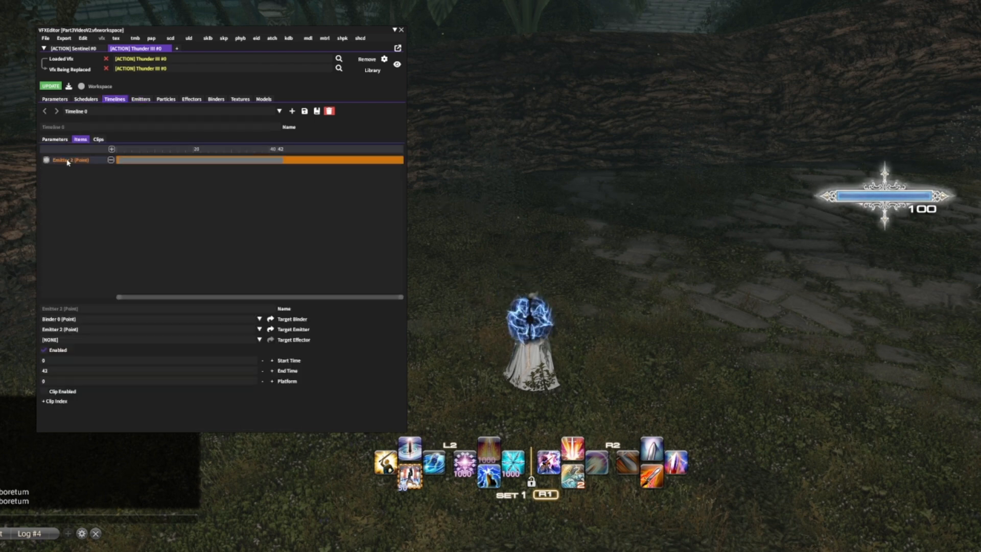
click(71, 330)
click(68, 371)
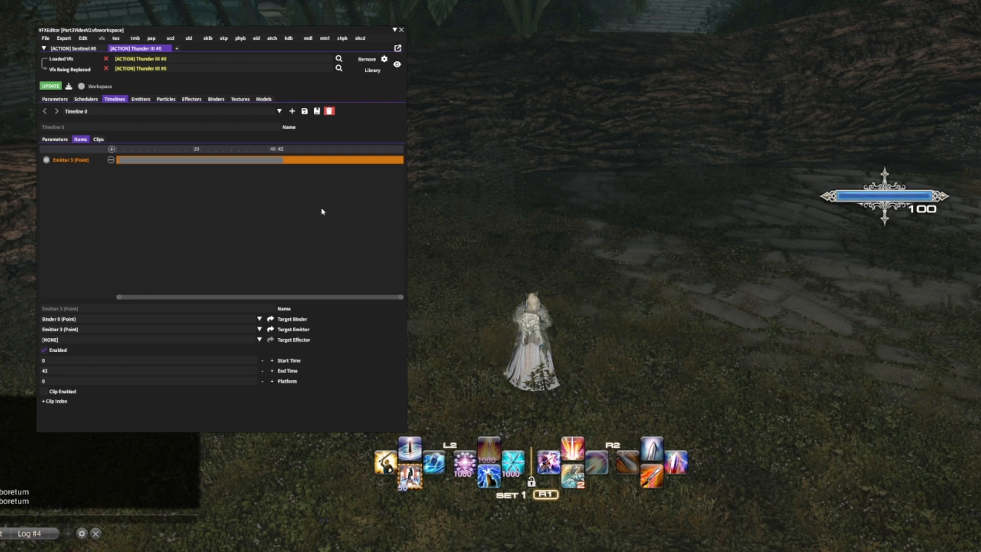
right_drag(500, 251, 495, 244)
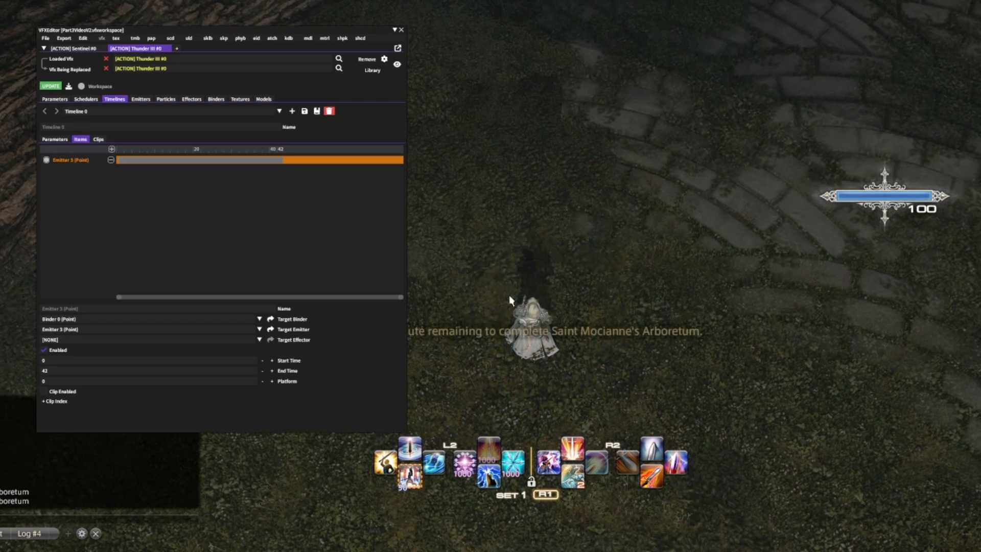
Step: Delete the Powder particle from Emitter 0's created particles and update the effect
click(140, 99)
click(44, 112)
click(44, 111)
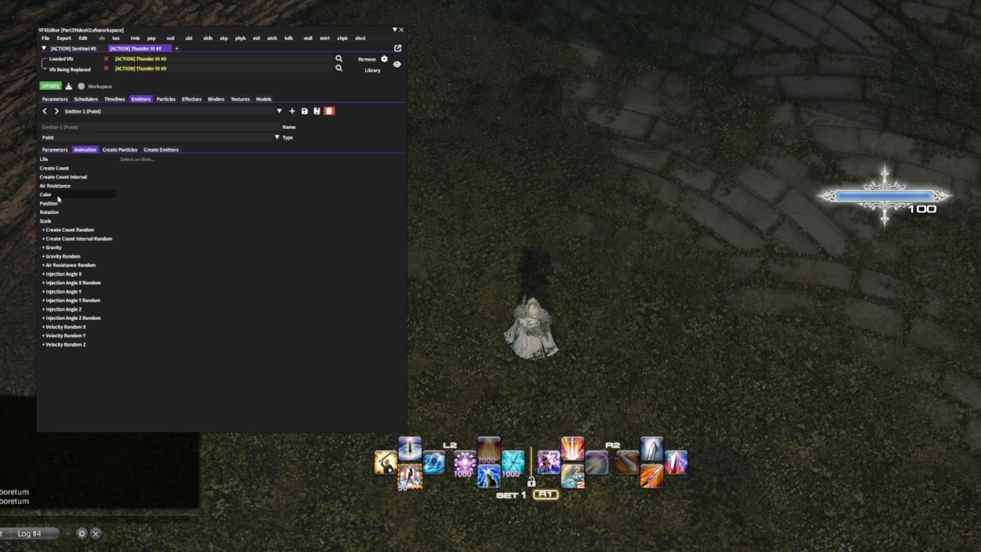
click(120, 149)
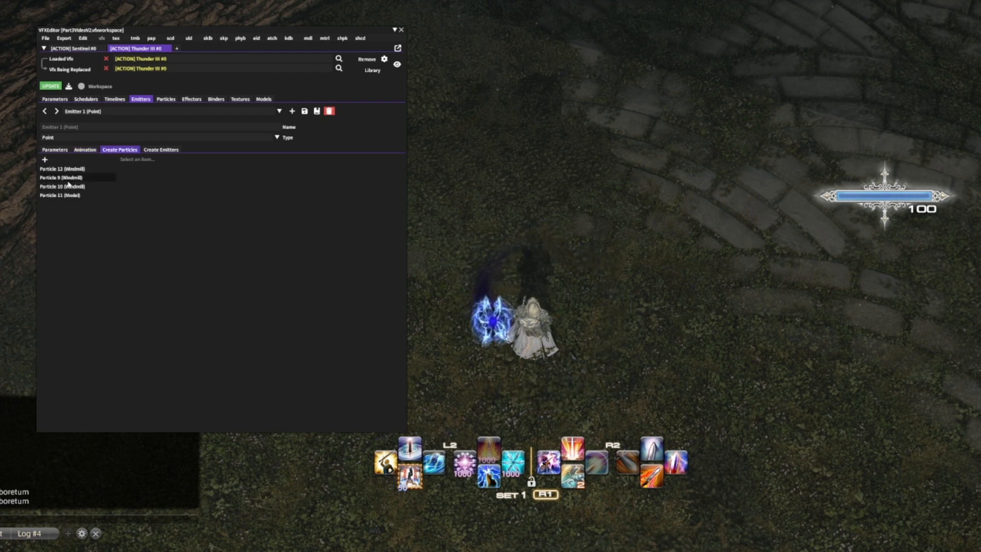
click(44, 111)
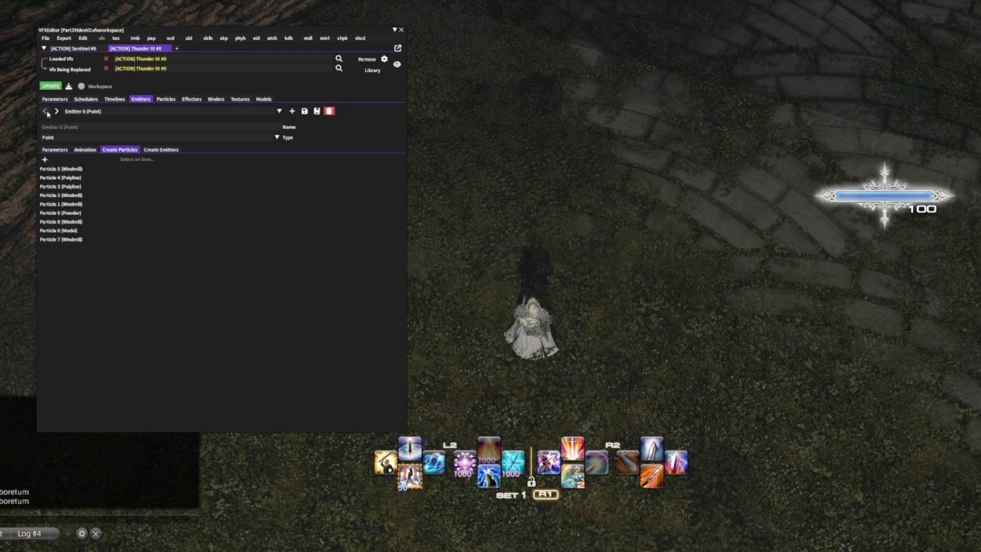
click(63, 215)
click(57, 160)
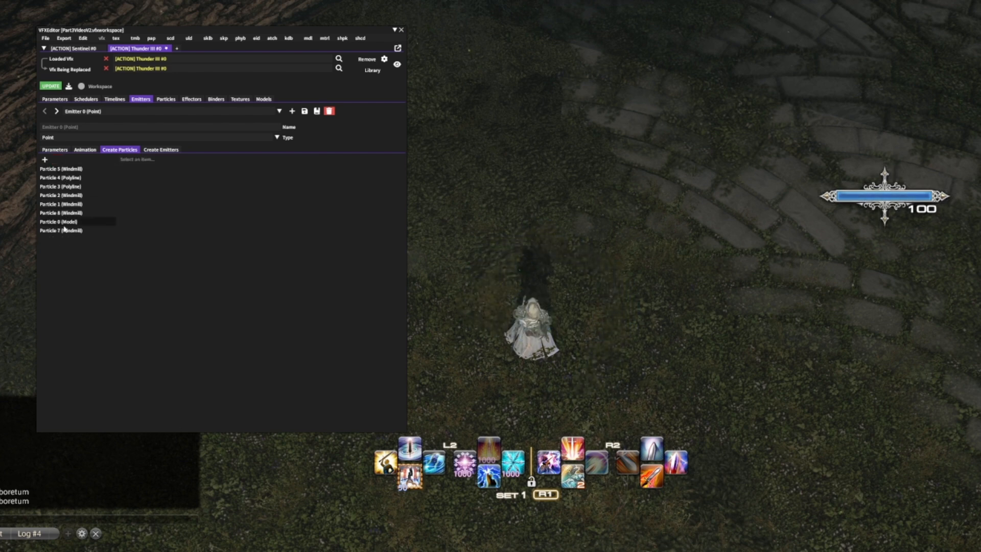
click(51, 87)
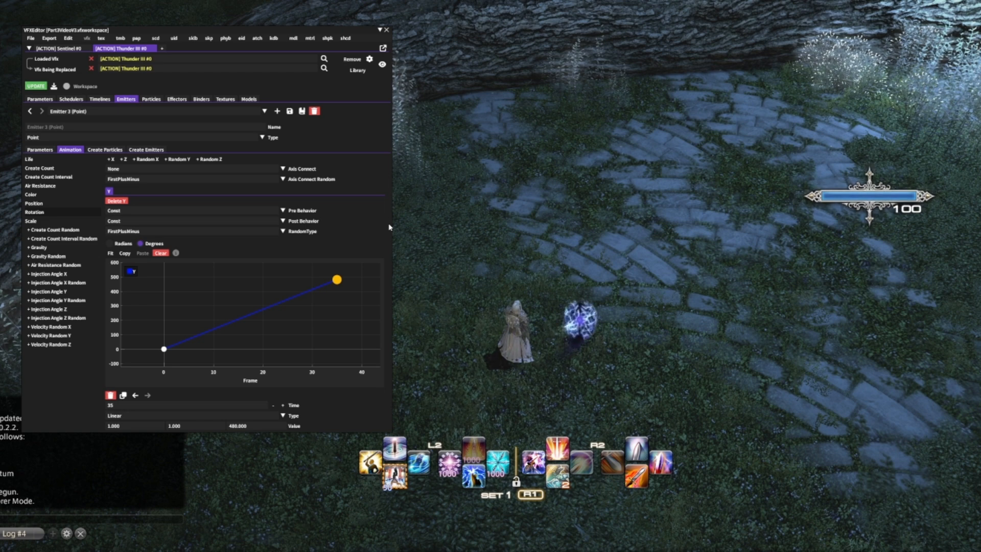
Step: Add another default emitter, Emitter 4, and give it one created emitter entry
click(277, 112)
click(283, 118)
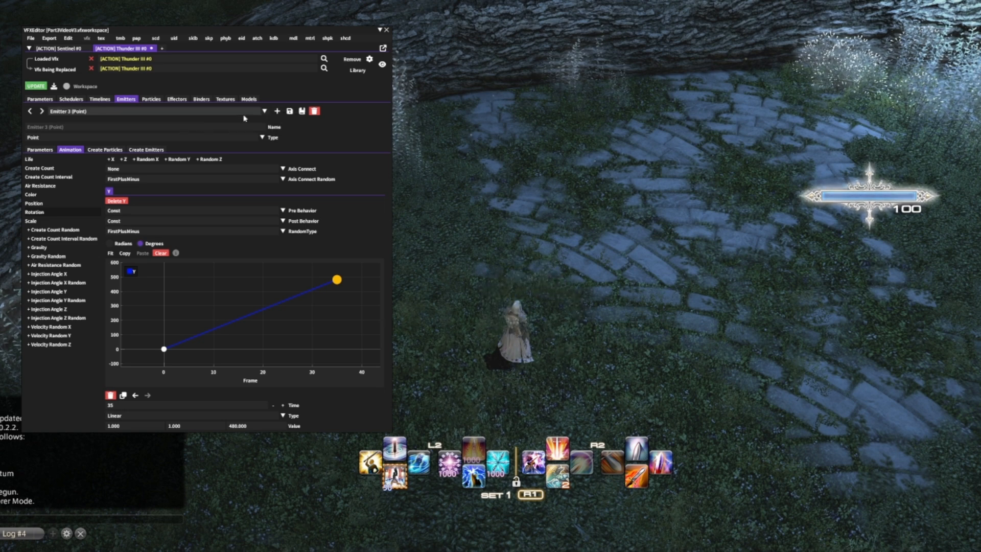
click(145, 149)
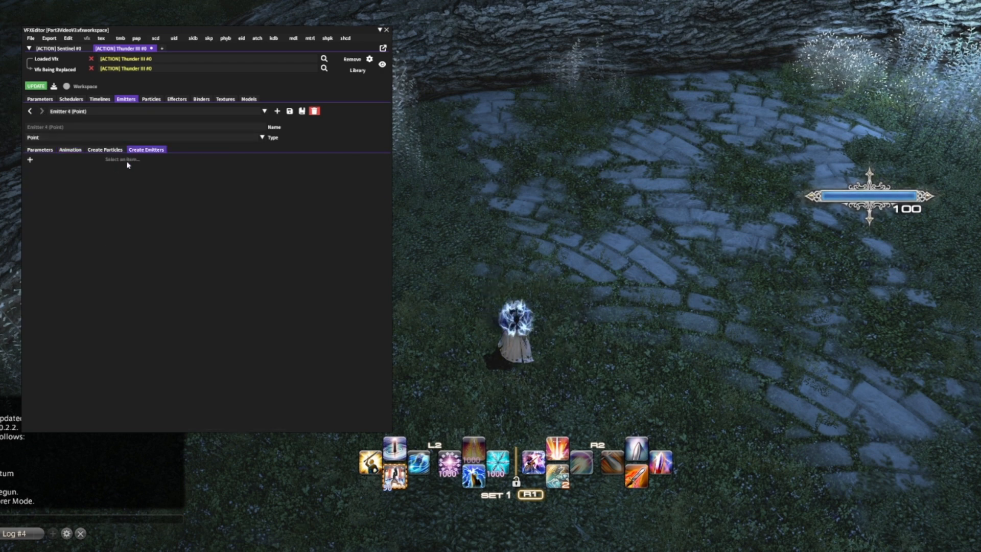
click(34, 168)
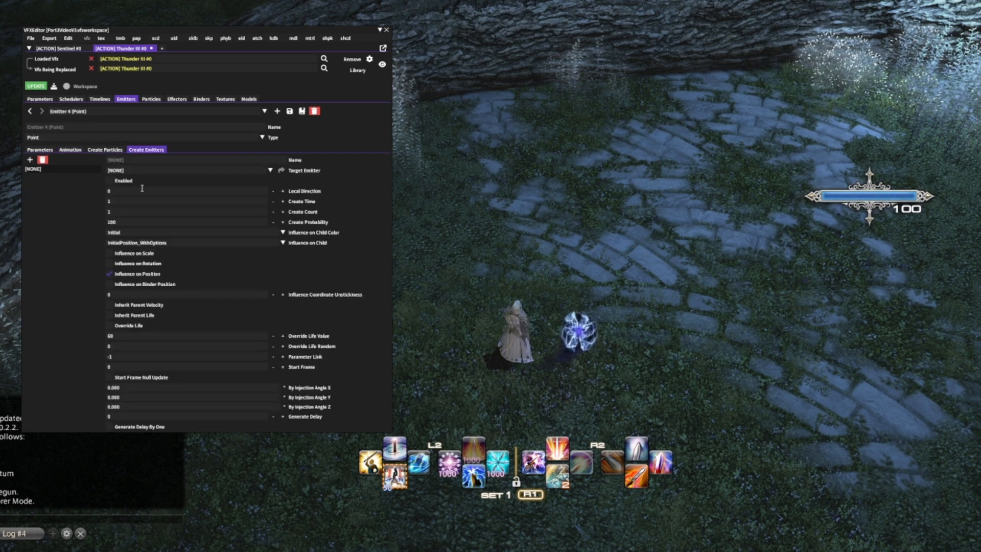
Step: Target Emitter 3 in Emitter 4's created emitter entry, with Influence on Child AllAlways and a Create Count of 3
click(134, 170)
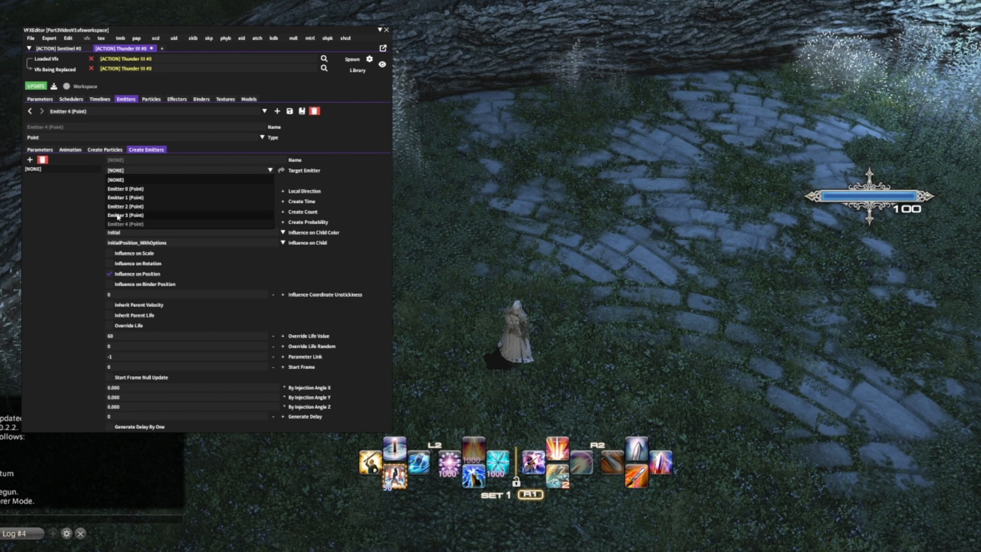
click(132, 217)
click(132, 243)
click(119, 261)
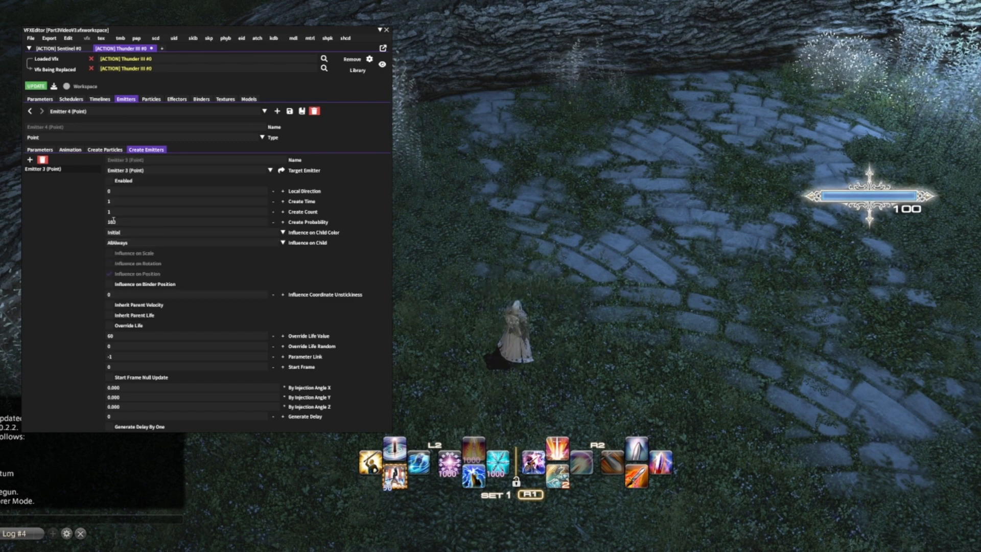
click(118, 212)
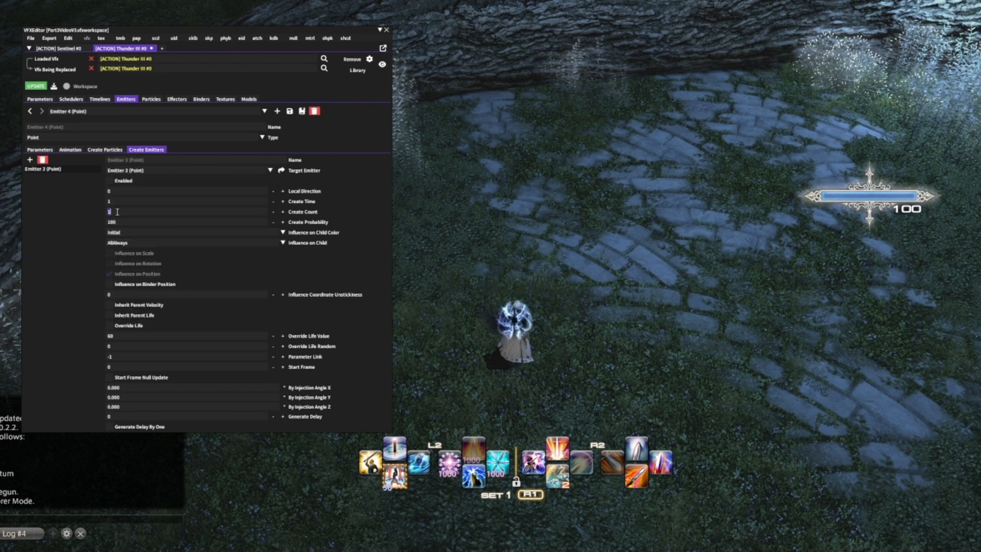
text(3)
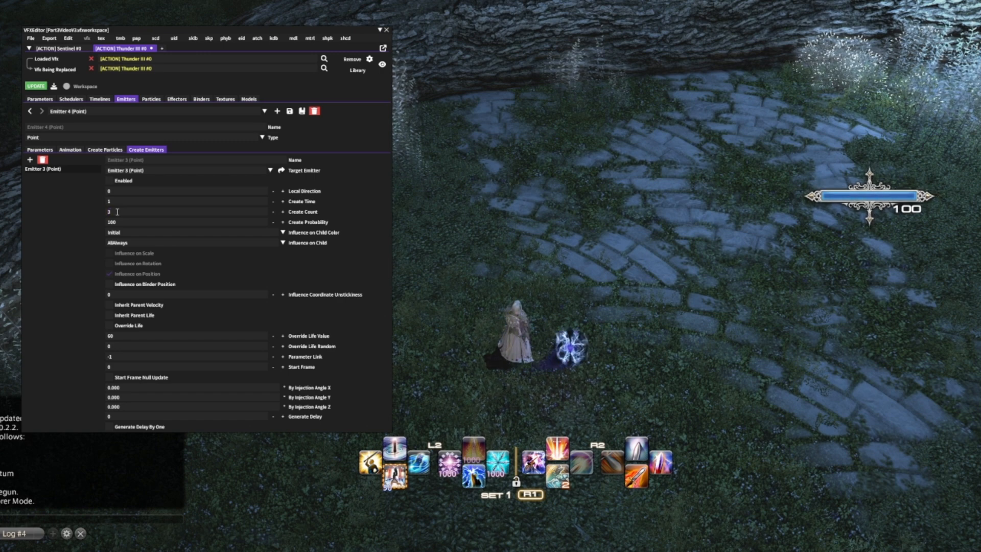
Step: Change the target emitter of Timeline 0's item to Emitter 4
click(101, 99)
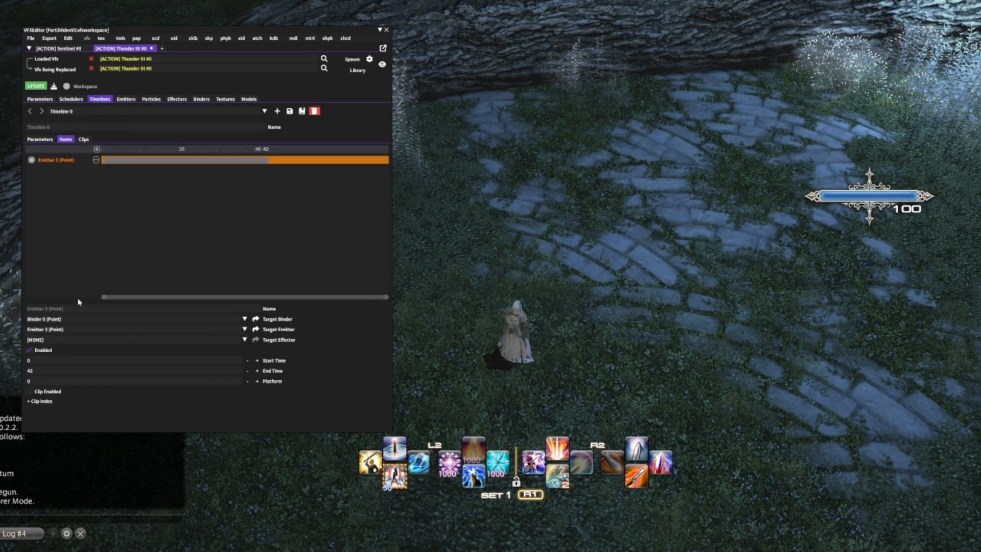
click(66, 329)
click(57, 383)
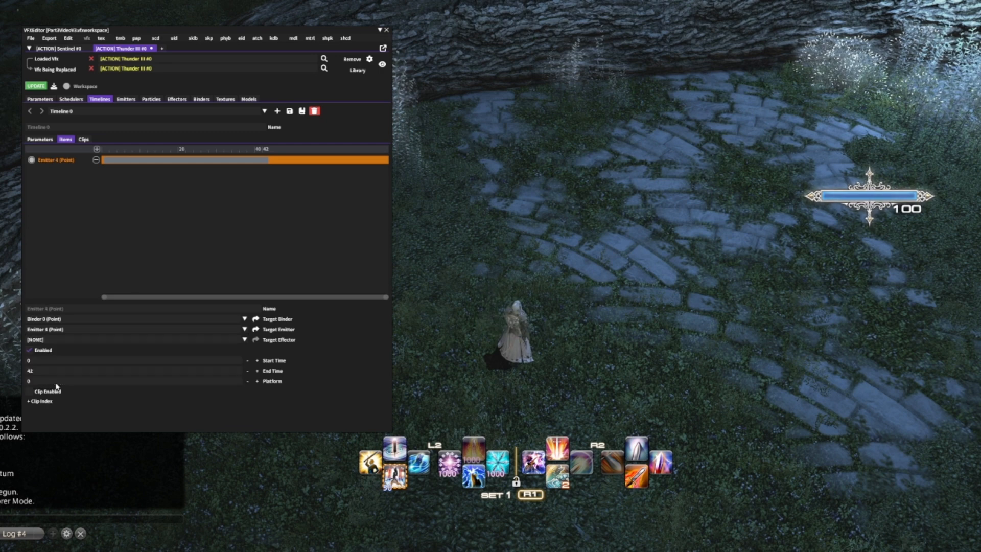
Step: Set By Injection Angle Y to 120 degrees for Emitter 4's created emitter and update the effect from the timeline view
click(126, 99)
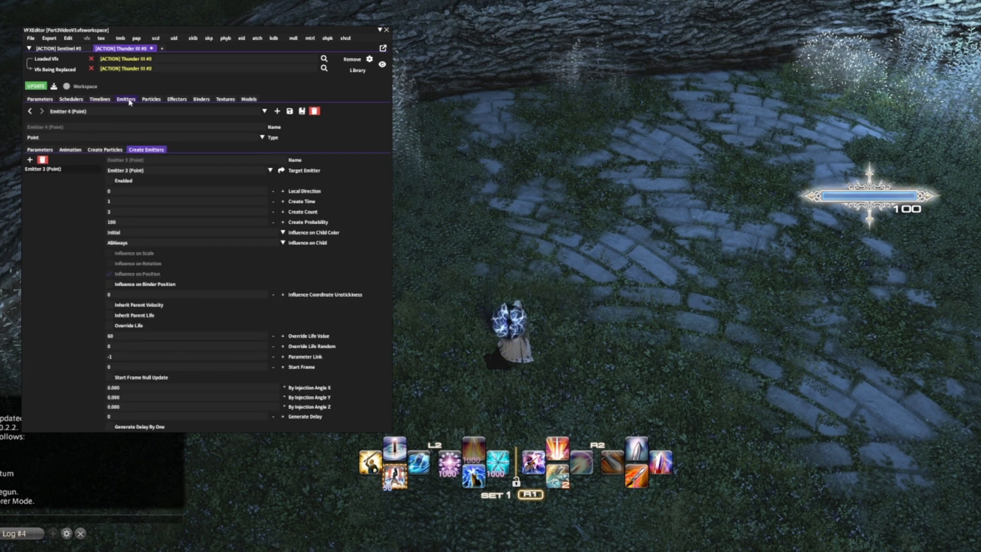
click(143, 398)
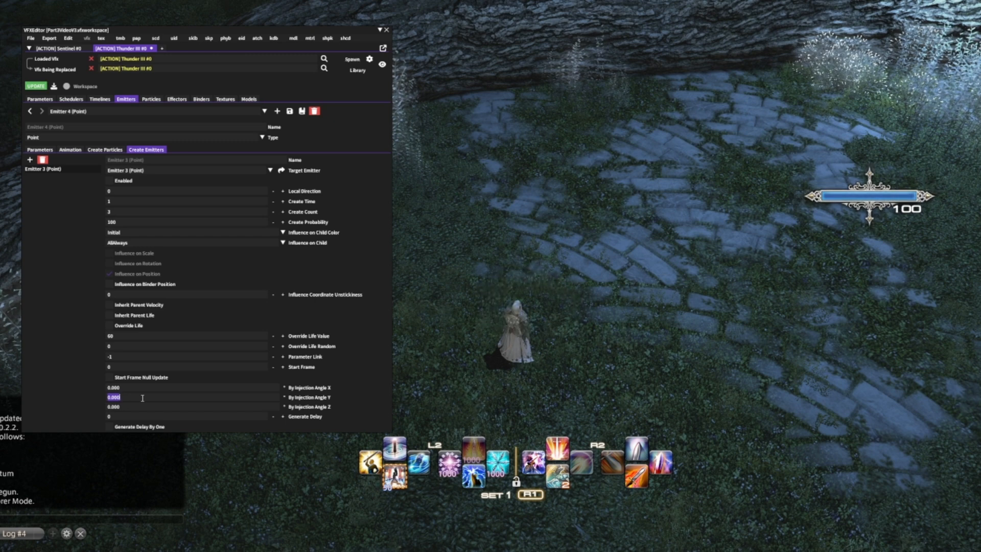
text(12)
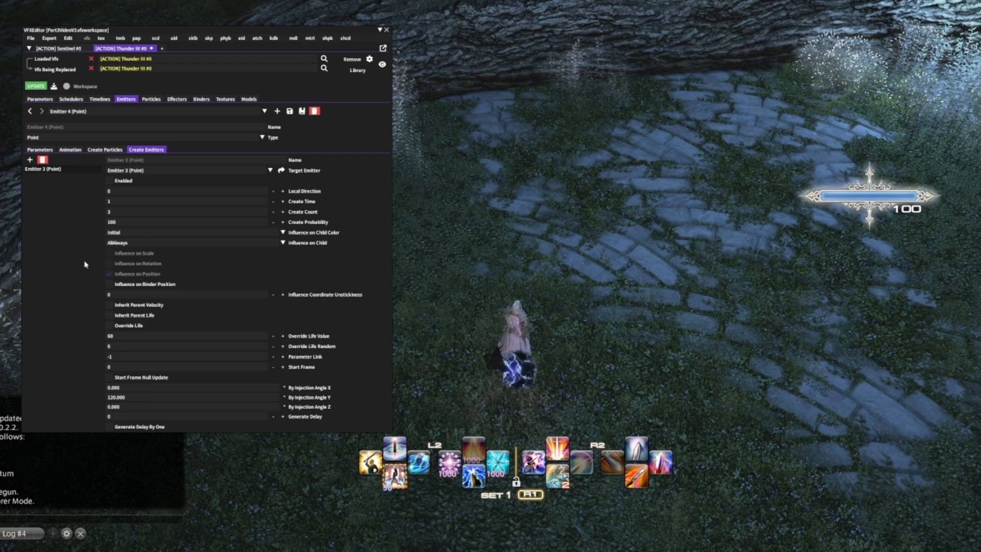
click(99, 99)
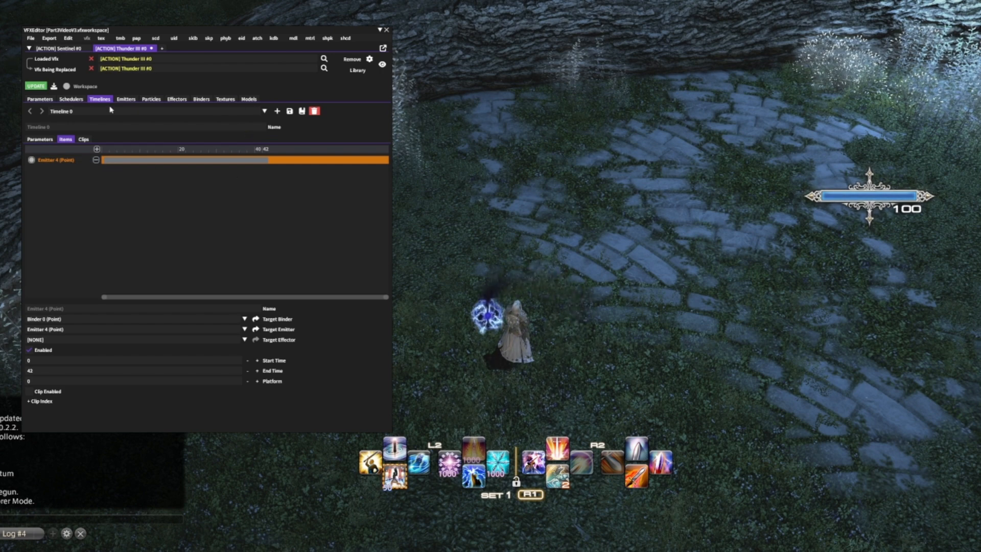
click(35, 86)
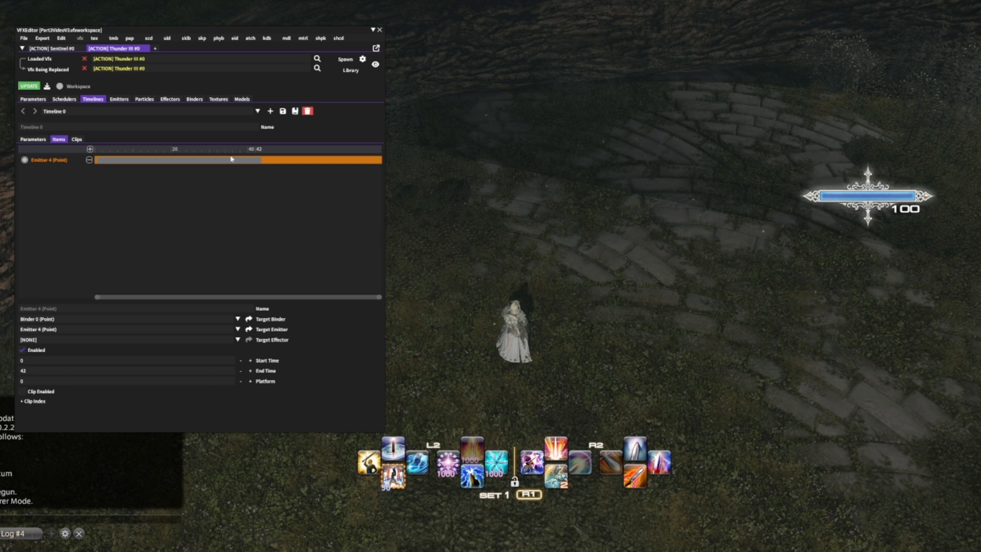
Step: Look at the export options and dependency list for Timeline 0 without exporting anything
click(282, 113)
click(271, 111)
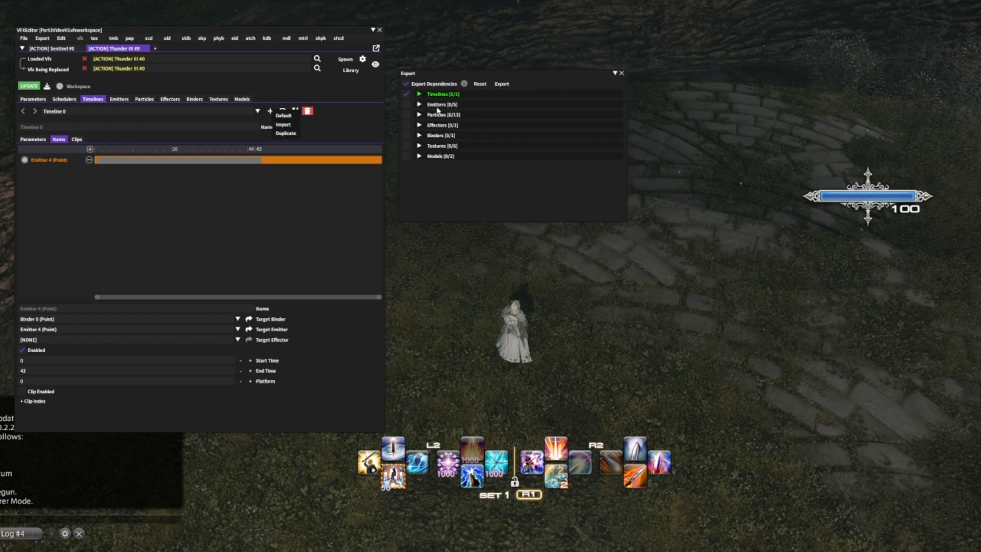
click(624, 76)
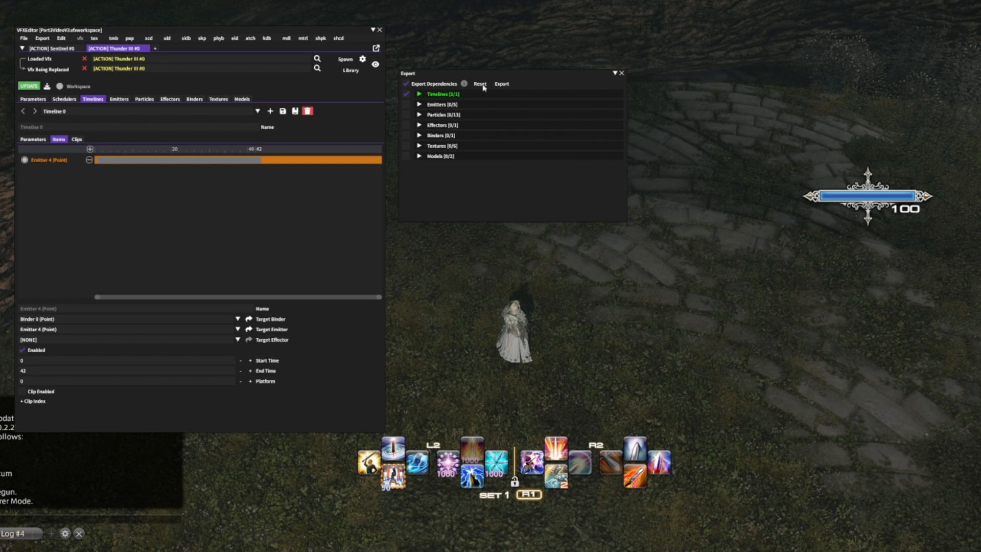
click(622, 75)
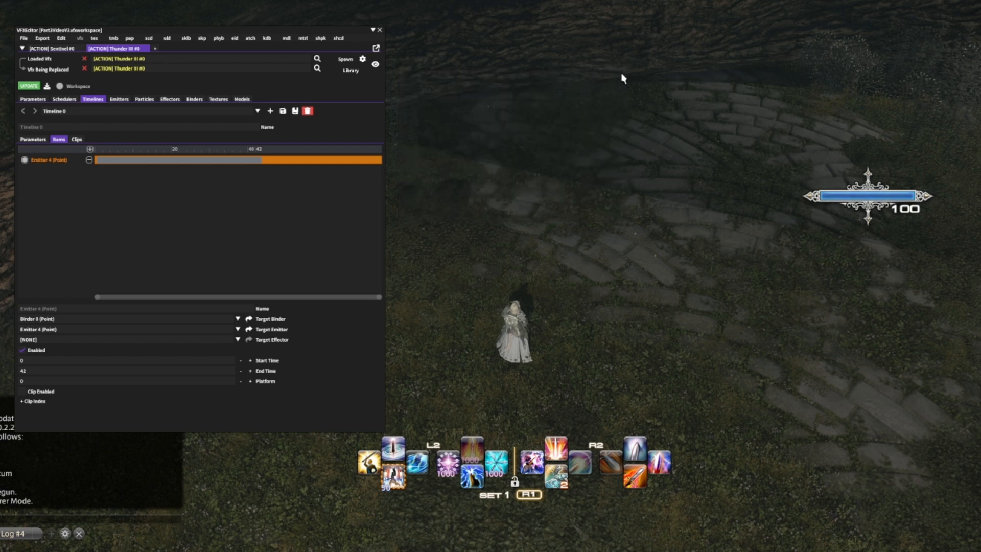
Step: Add Timeline 0 of Thunder III to the node library and name the saved node Thunder Orbs
click(351, 70)
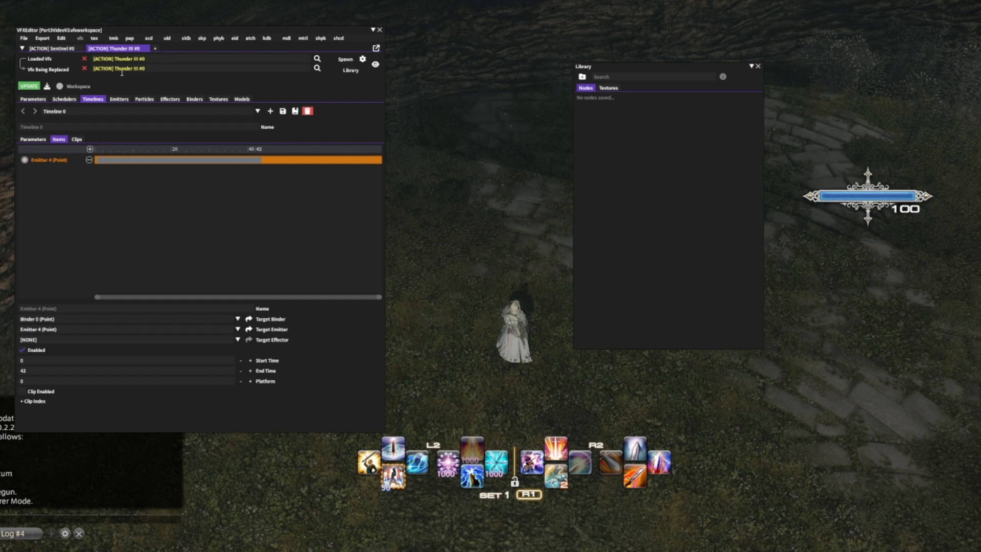
click(120, 100)
click(145, 100)
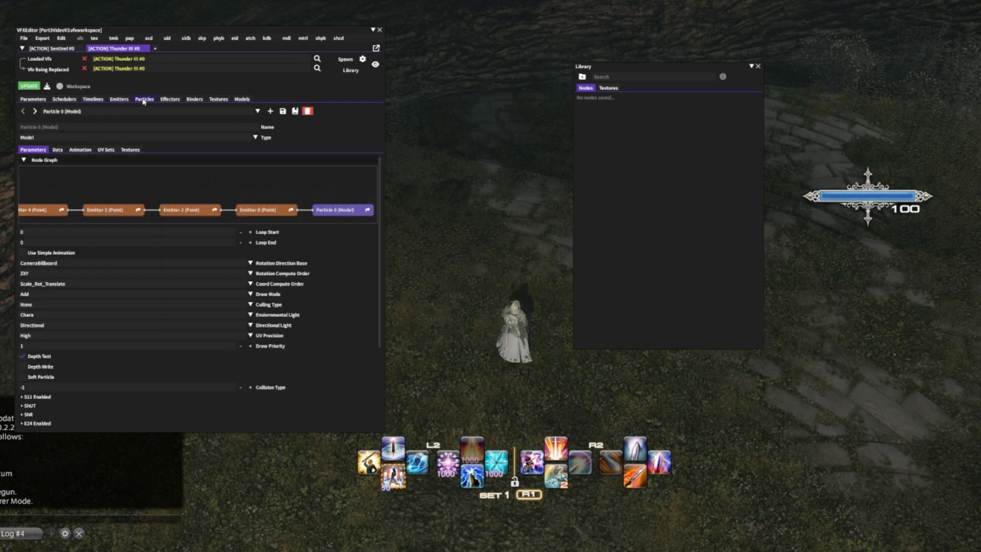
click(120, 100)
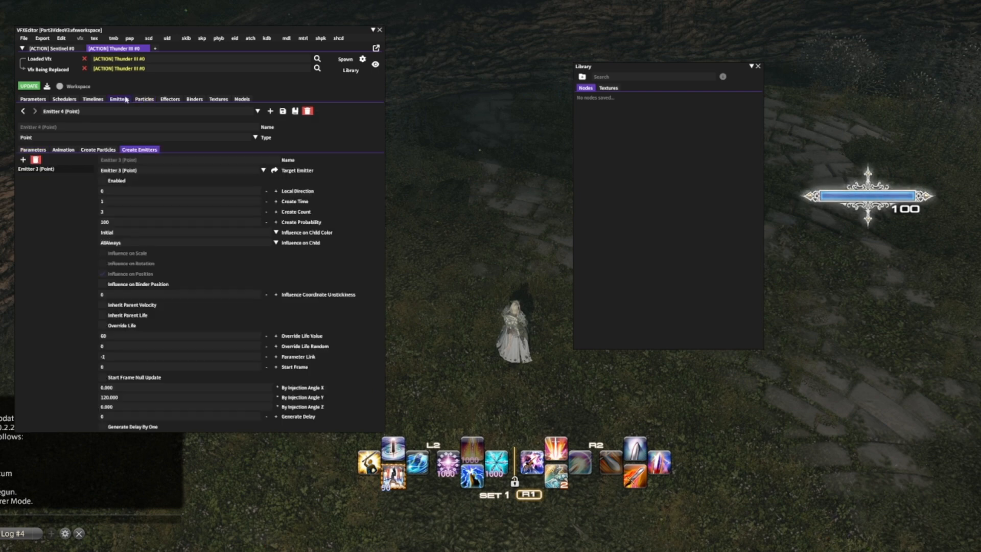
click(100, 99)
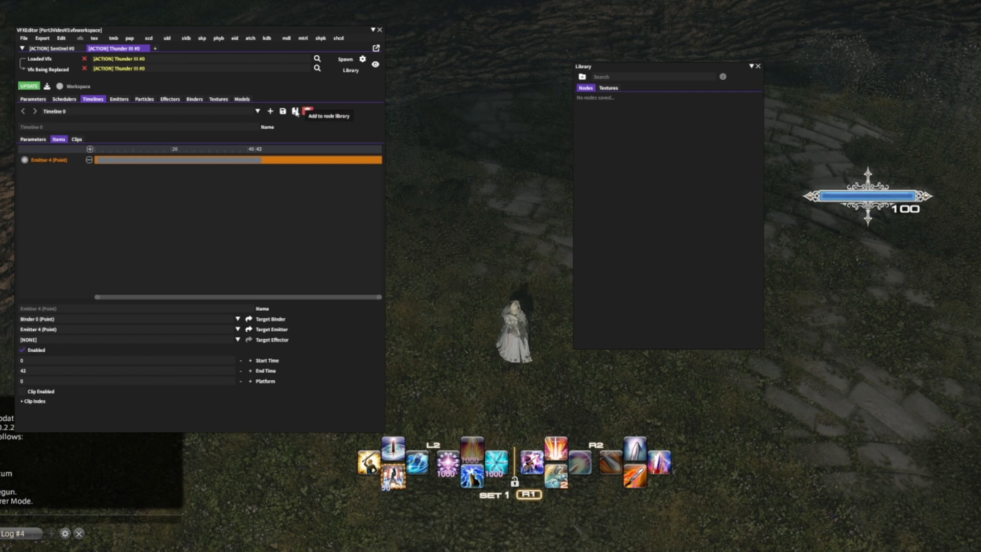
right_click(607, 100)
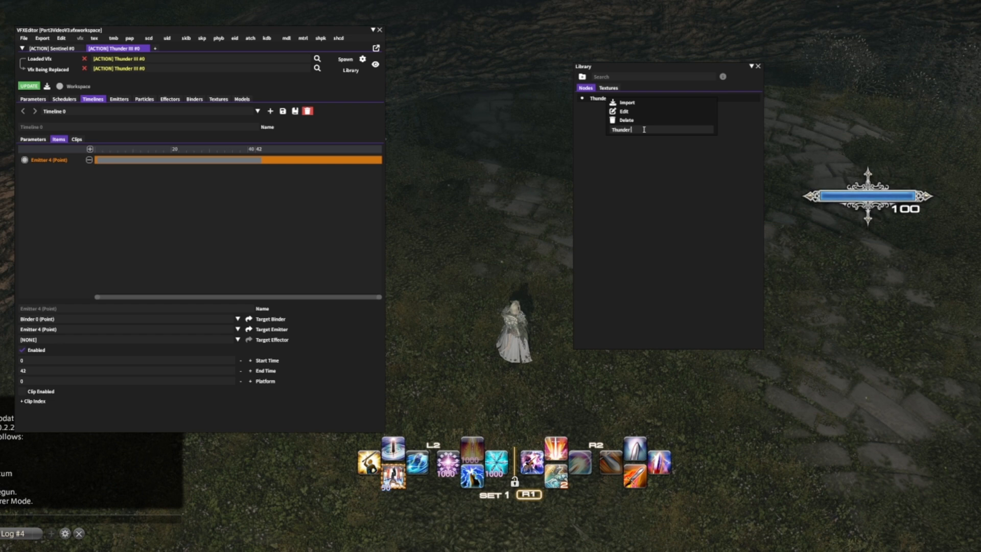
click(640, 150)
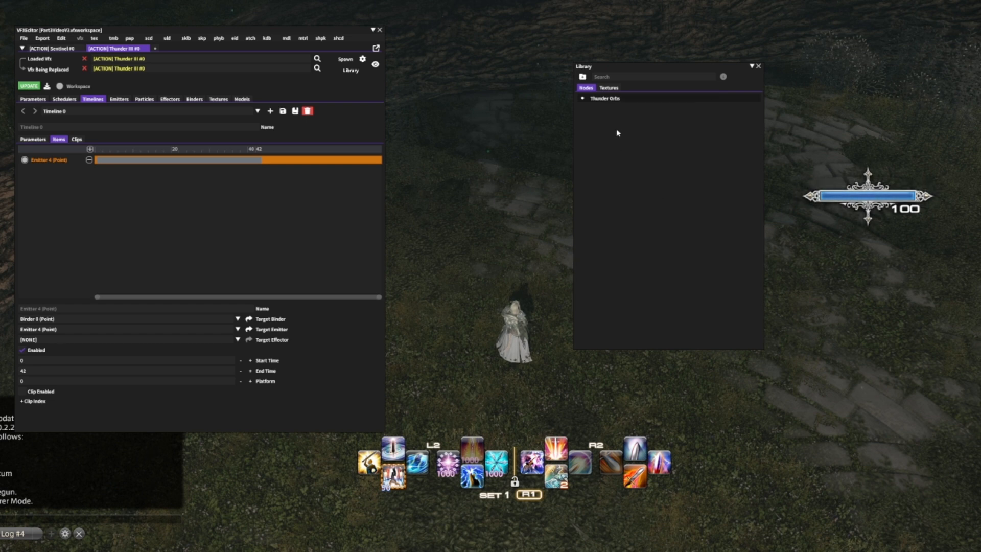
Step: Create a library folder named Intro to vfx and move the Thunder Orbs node into it
right_click(610, 109)
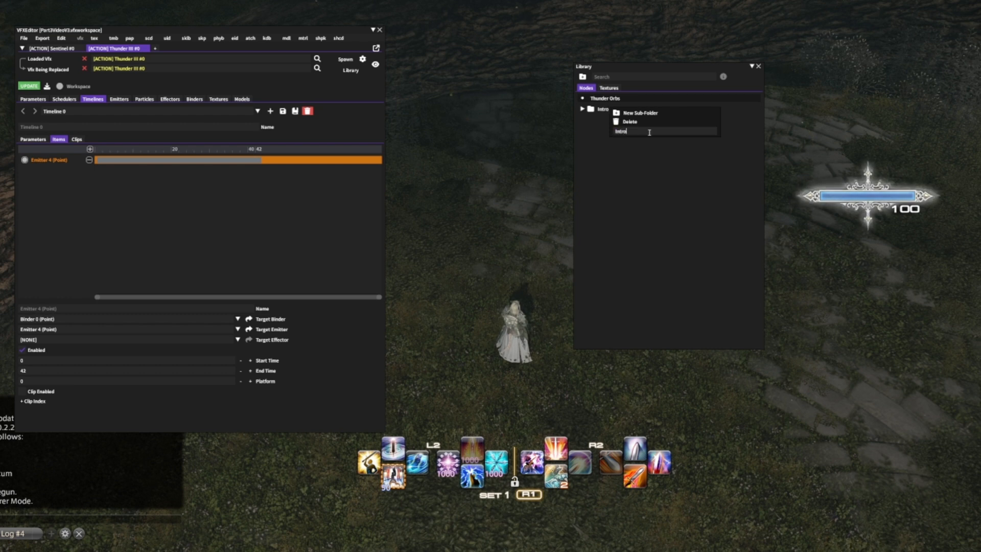
click(651, 147)
drag(613, 101, 618, 111)
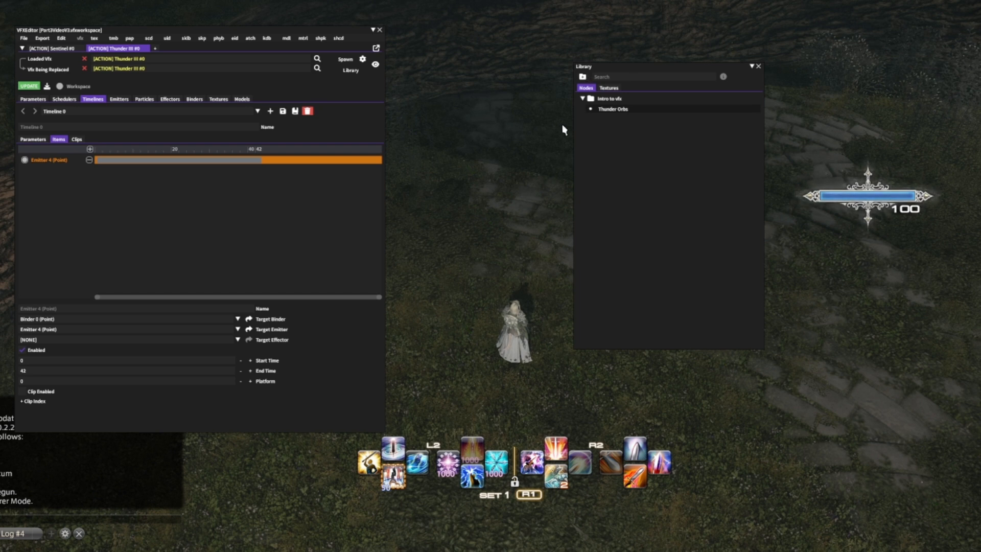
Step: Import the Thunder Orbs node from the library into the Sentinel effect
click(57, 48)
right_click(611, 109)
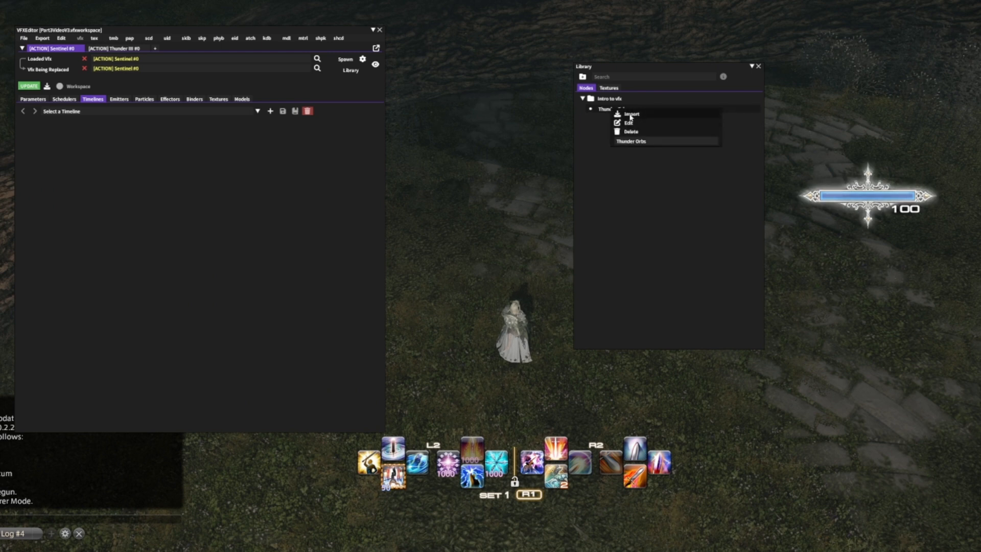
click(631, 115)
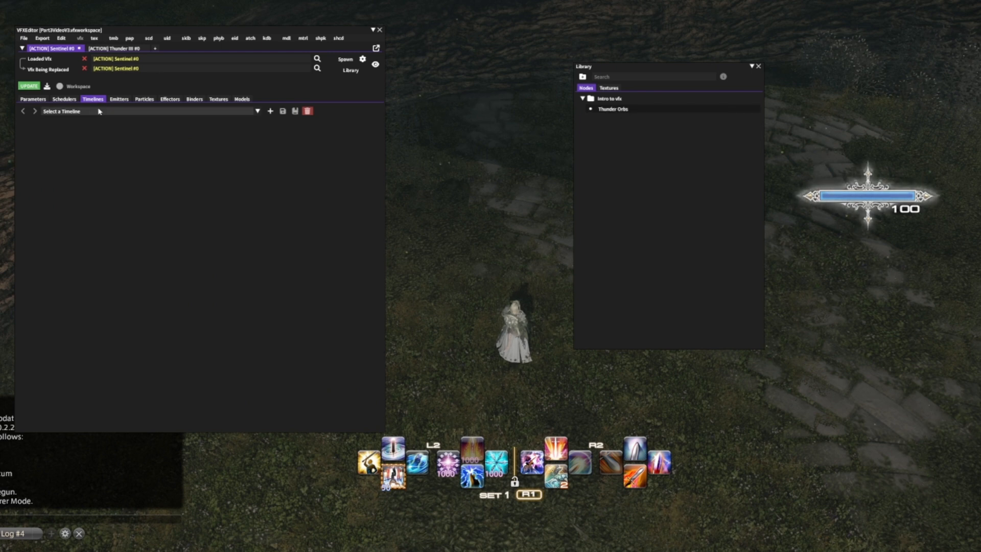
Step: Open the imported Timeline 2 in Sentinel and spawn the effect for a preview
click(66, 112)
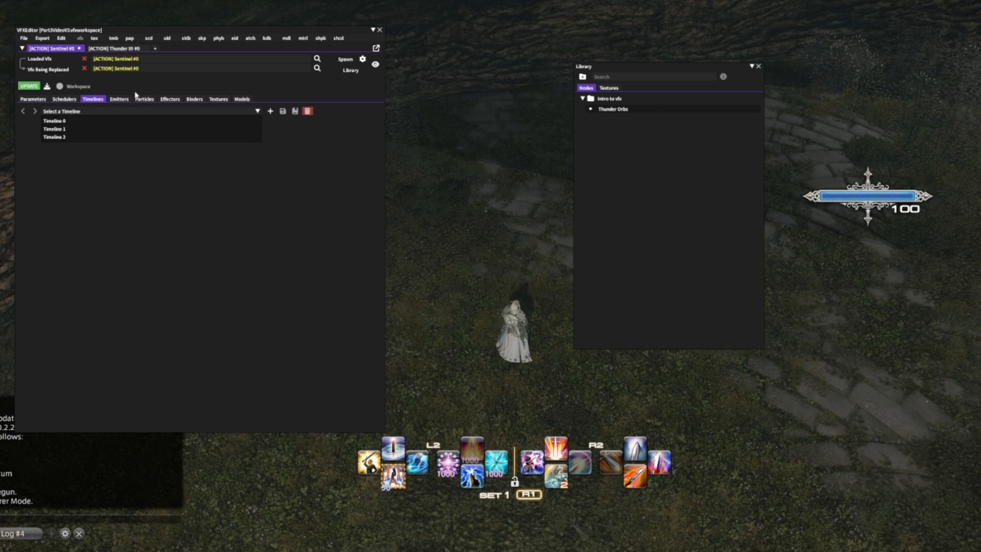
click(236, 199)
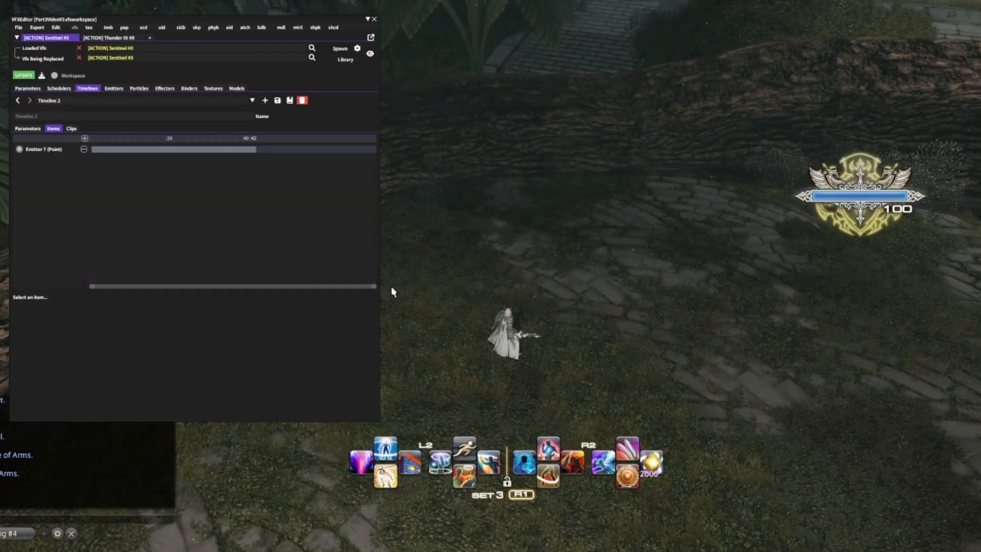
click(340, 48)
click(349, 54)
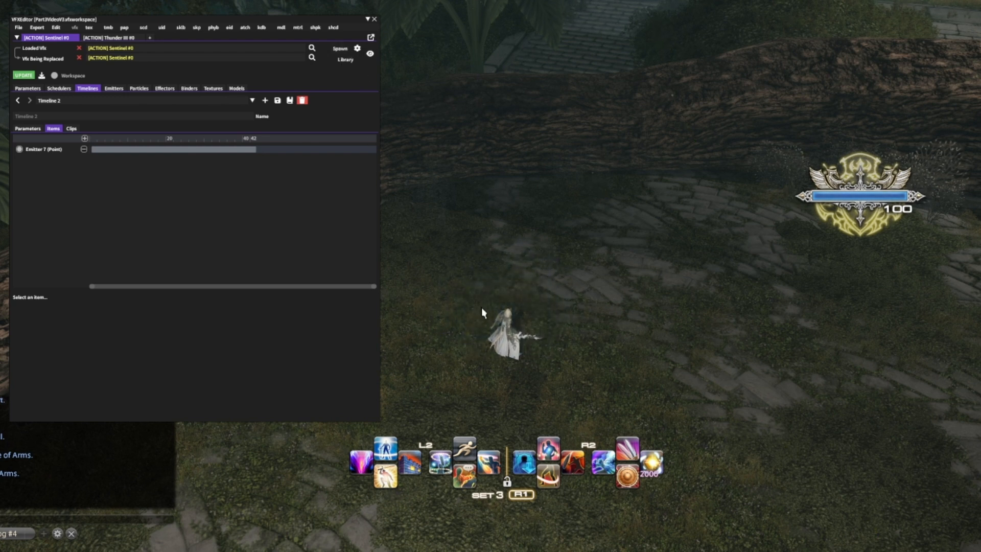
Step: Add Timeline 2 as an item of Sentinel's Scheduler 0 and update the effect
click(59, 88)
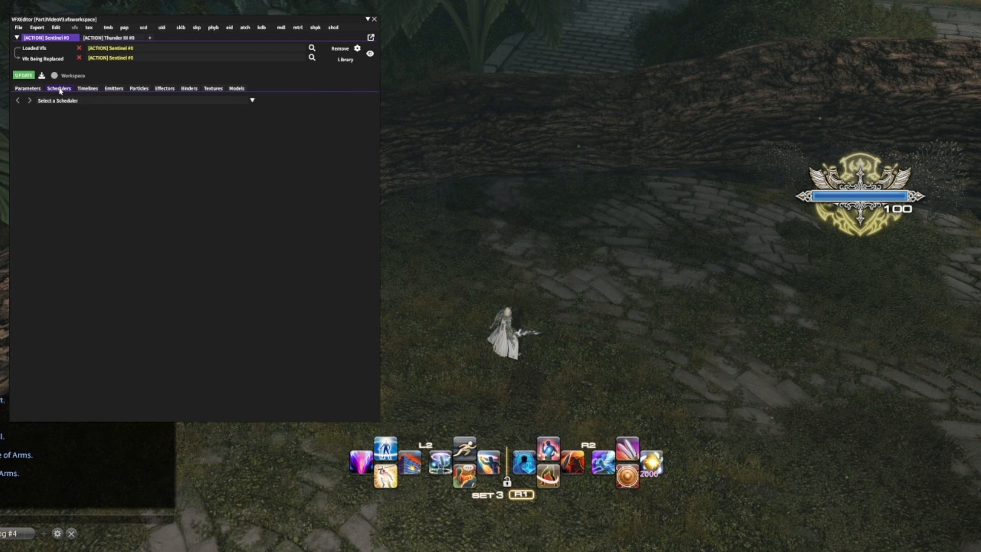
click(56, 100)
click(59, 108)
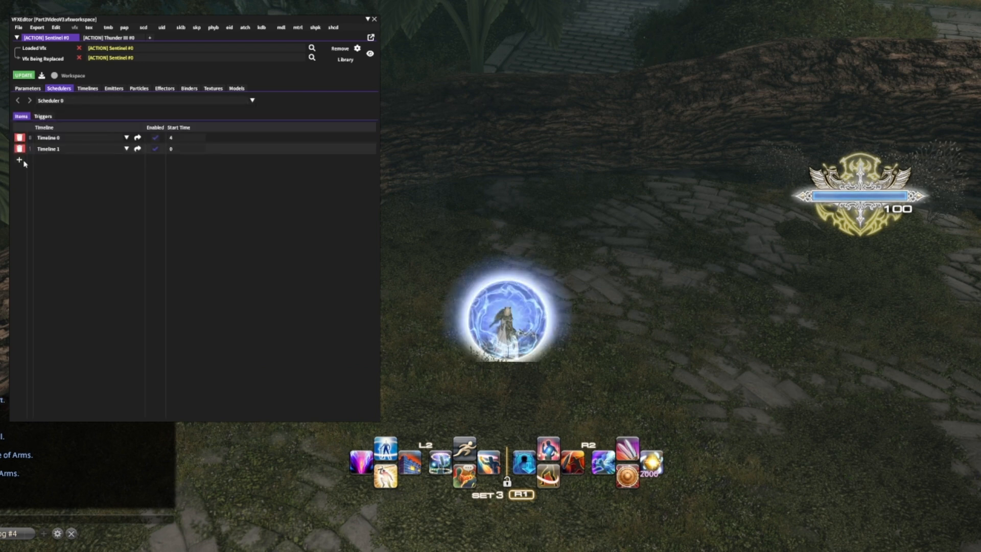
click(47, 160)
click(63, 197)
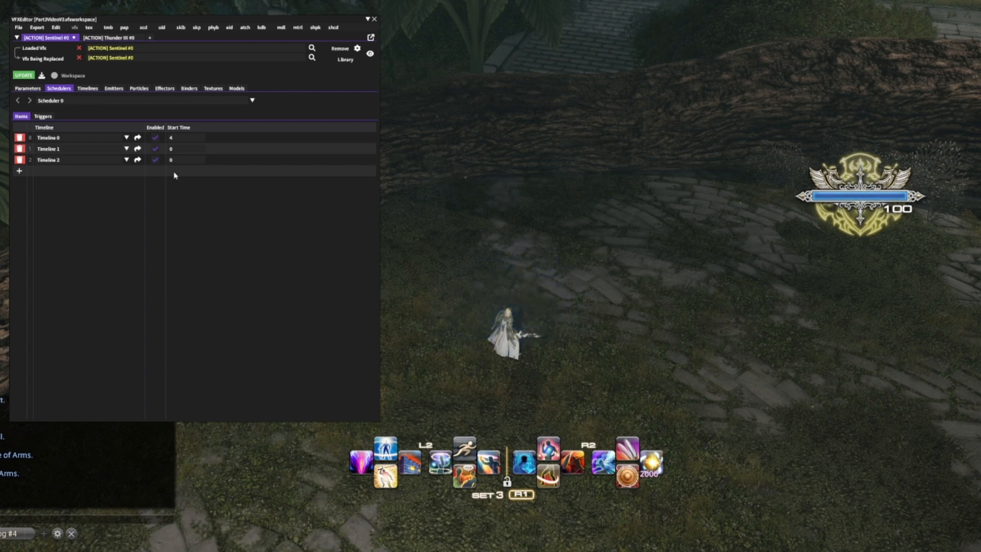
click(28, 76)
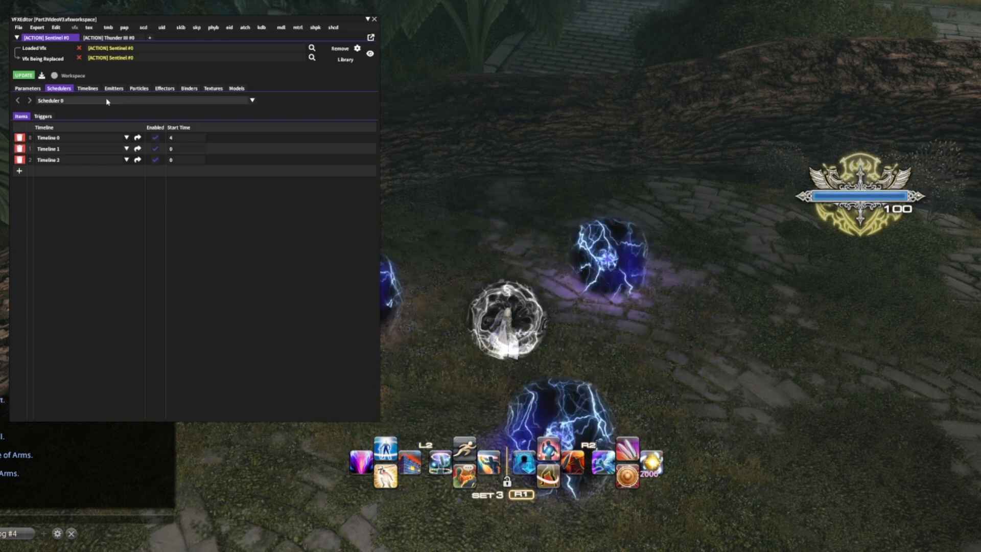
Step: Set the Axis Connect of the scale animation to X_YZ for Emitter 7 (Point), the emitter in Timeline 2
click(35, 89)
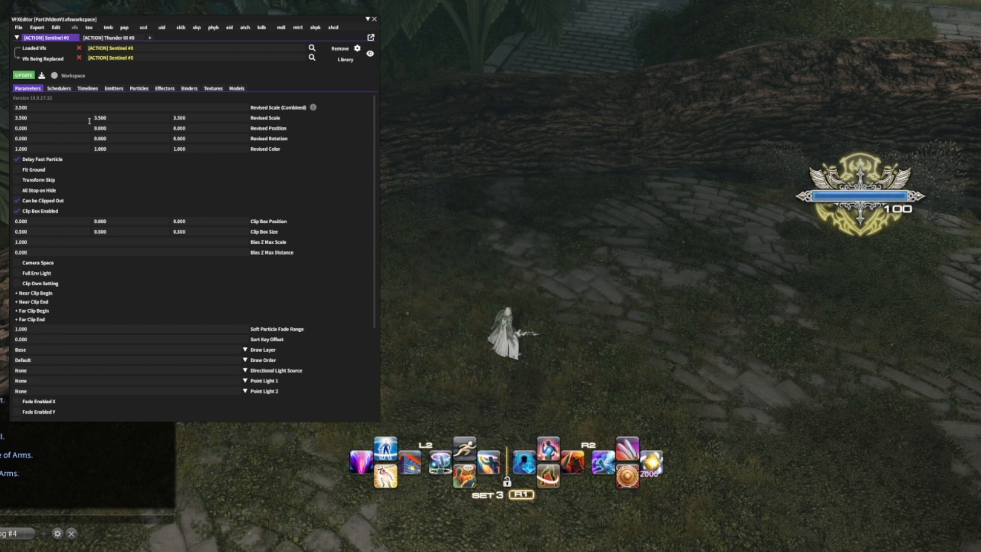
click(88, 89)
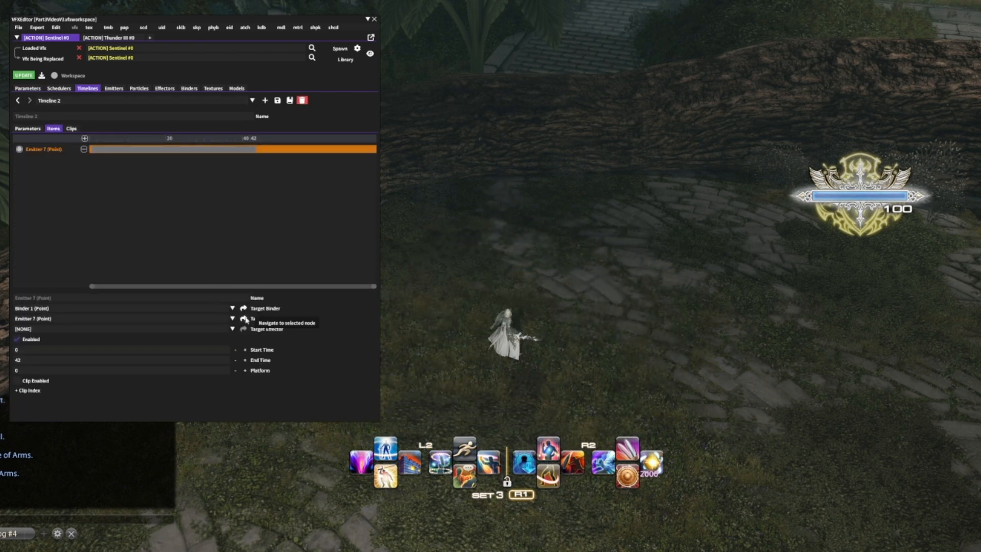
click(244, 318)
click(58, 139)
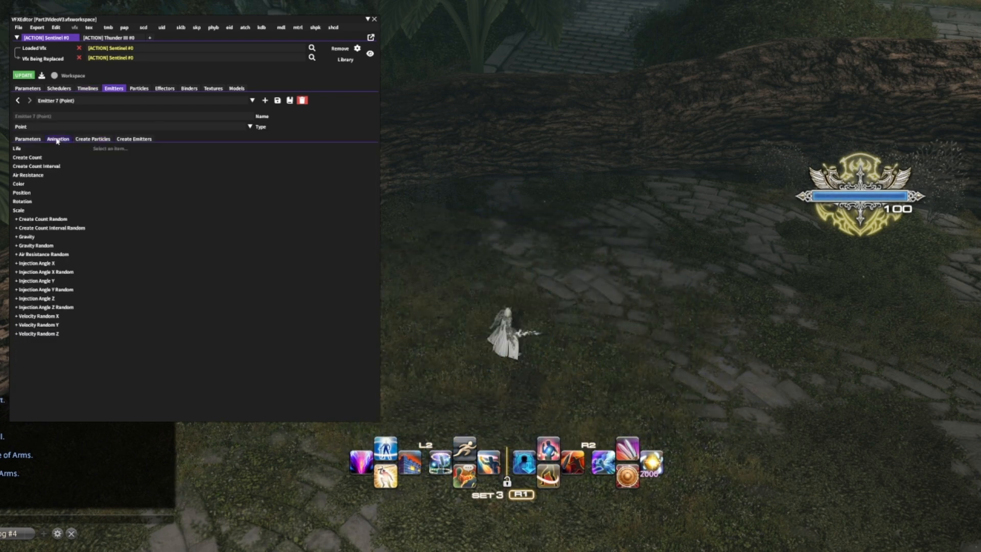
click(36, 210)
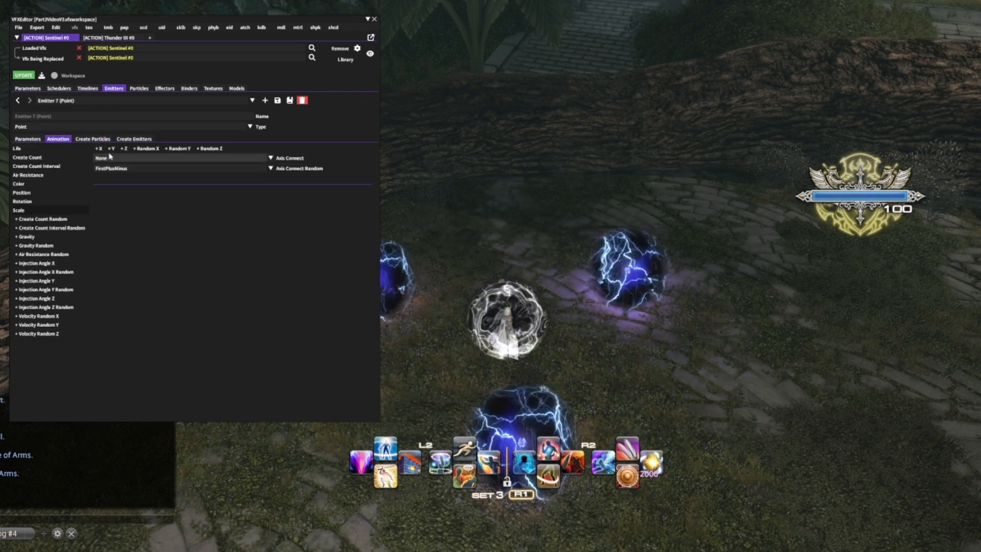
click(101, 158)
click(102, 177)
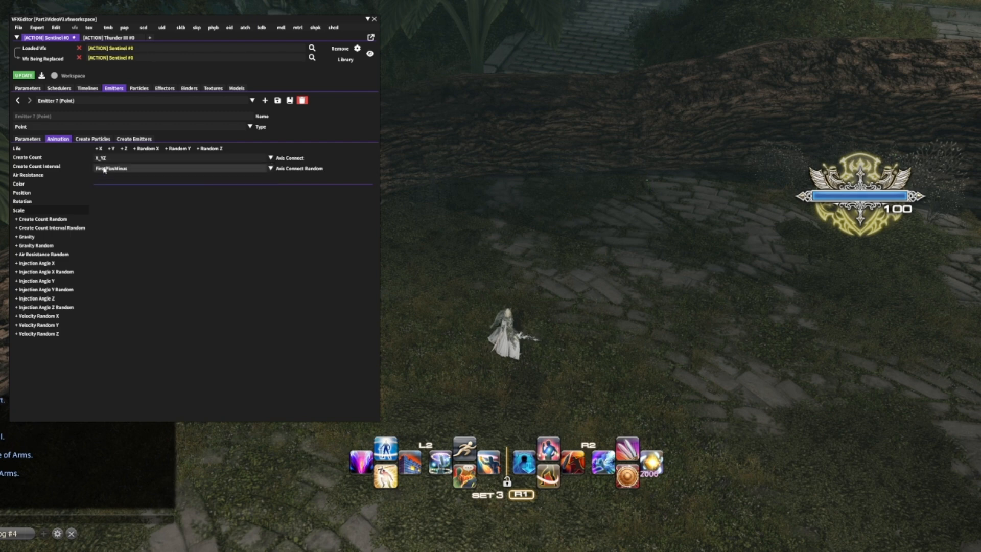
Step: Add an X scale curve to Emitter 7 with a frame 0 key valued 0.3, and update the effect
click(98, 149)
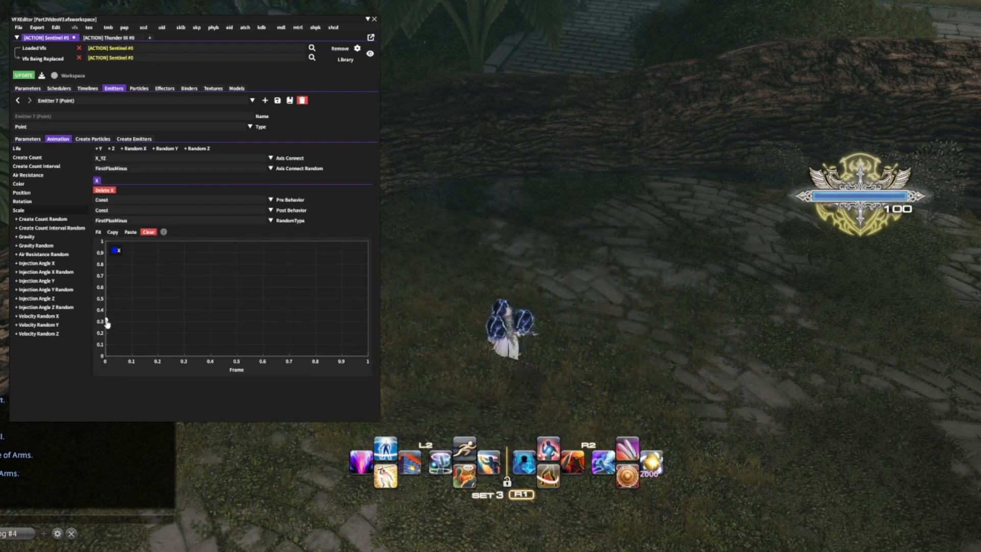
click(107, 321)
text(3)
click(23, 75)
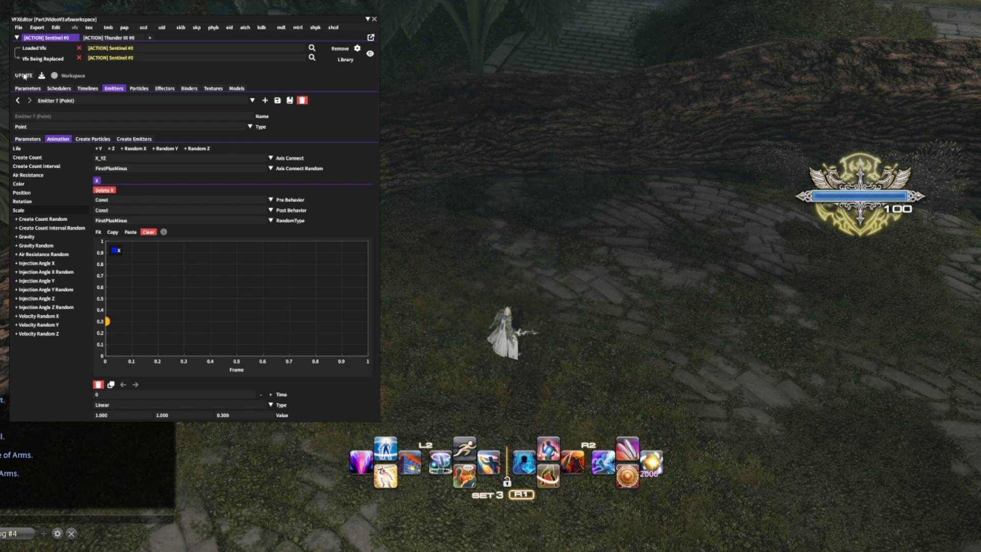
click(30, 89)
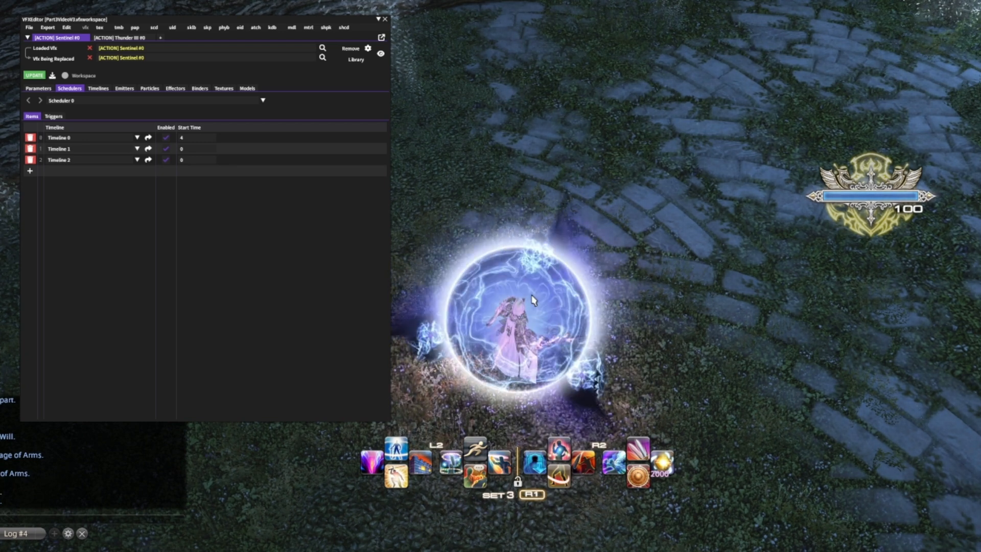
Step: Disable Timeline 0 and Timeline 1 in Scheduler 0 and update the effect to preview the orbs alone
click(166, 138)
click(166, 148)
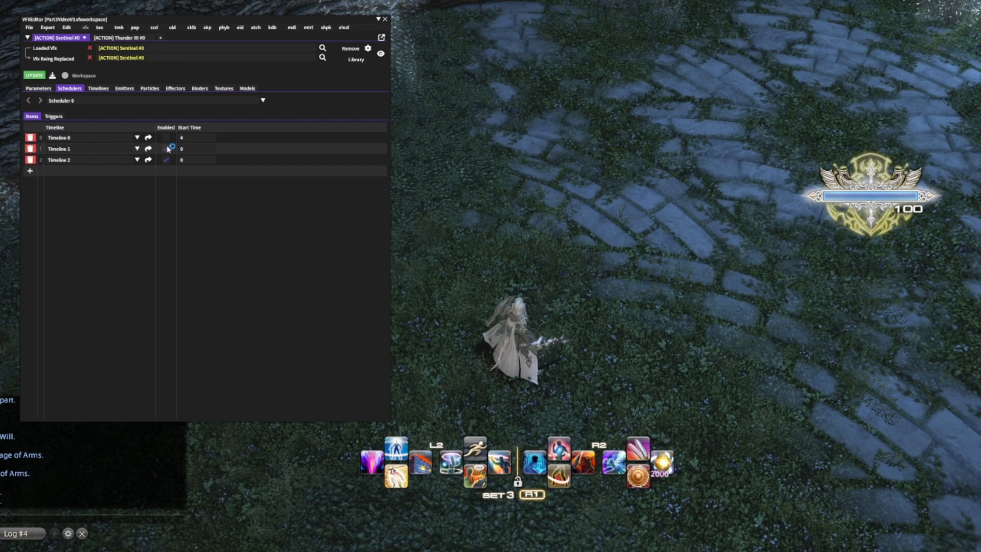
click(31, 76)
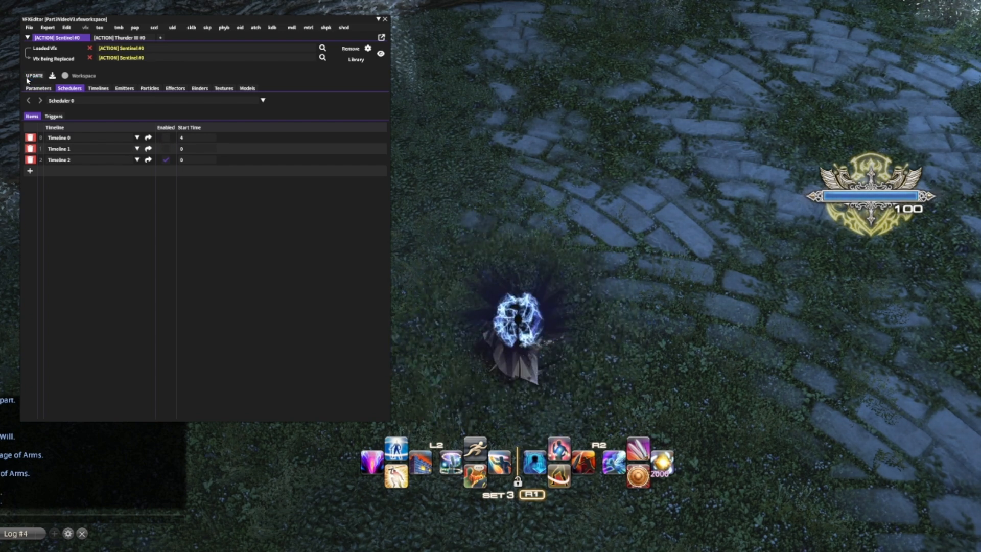
click(32, 76)
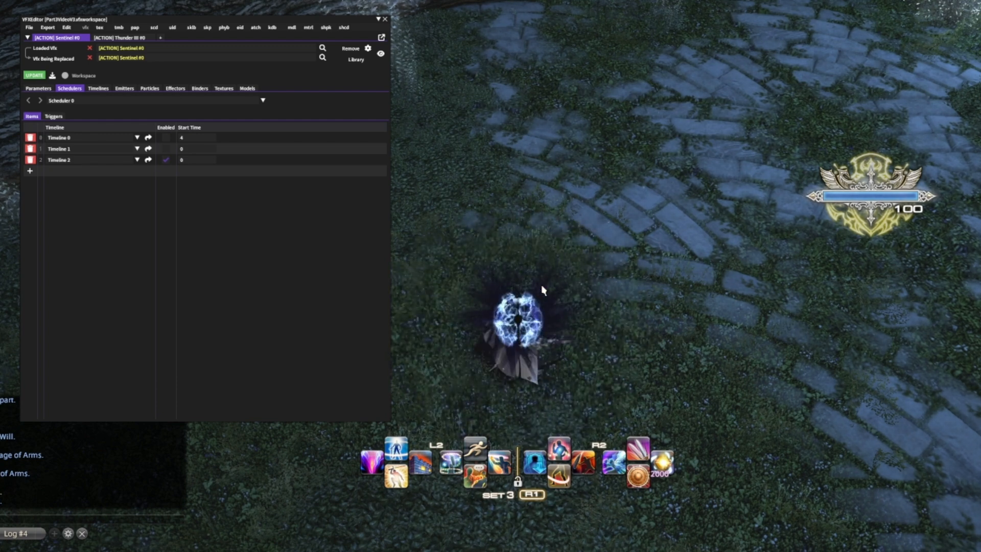
Step: Remove Particle 5 (Polyline) and Particle 6 (Polyline) from the particles created by Emitter 3 and update the effect
click(150, 88)
click(116, 101)
scroll(112, 133, down, 3)
scroll(90, 137, up, 3)
click(69, 150)
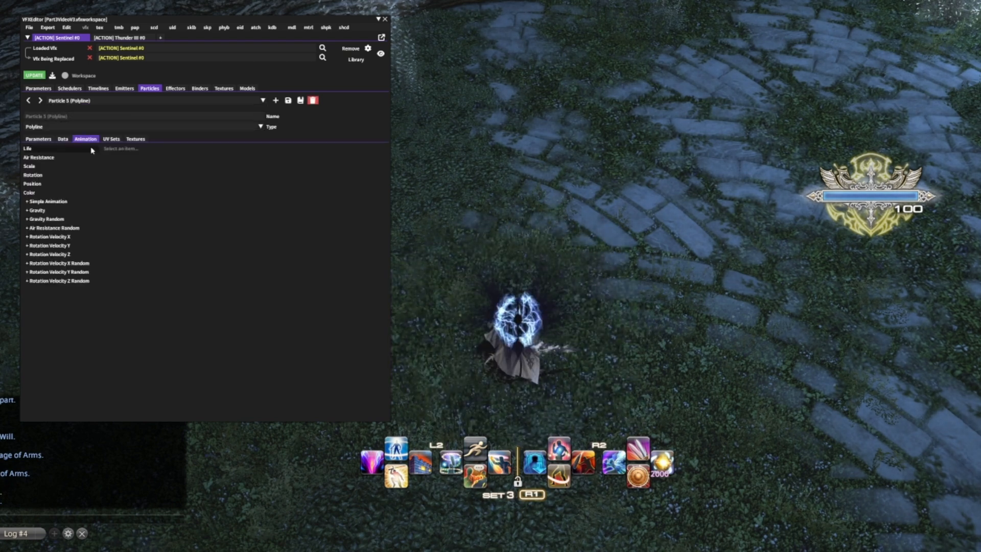
click(43, 139)
click(297, 201)
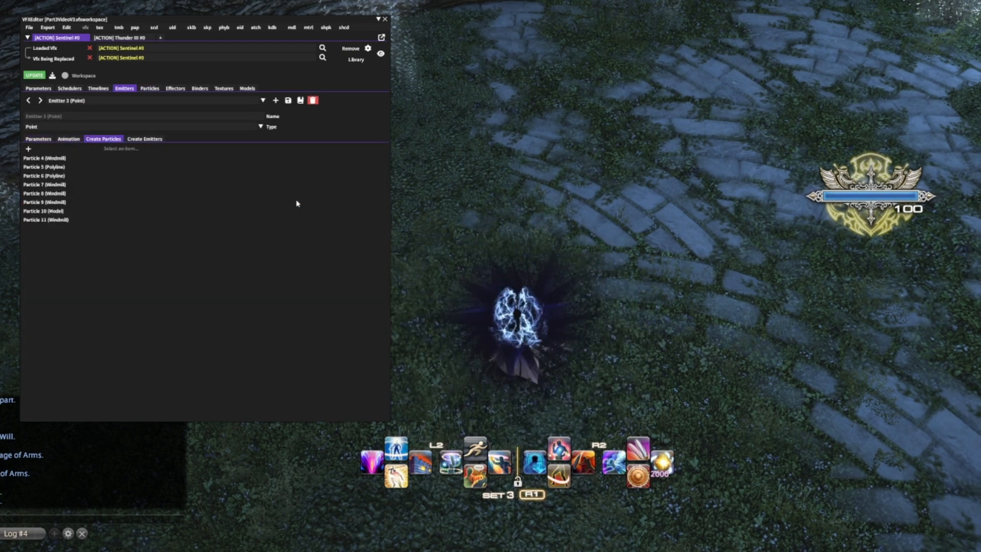
click(51, 166)
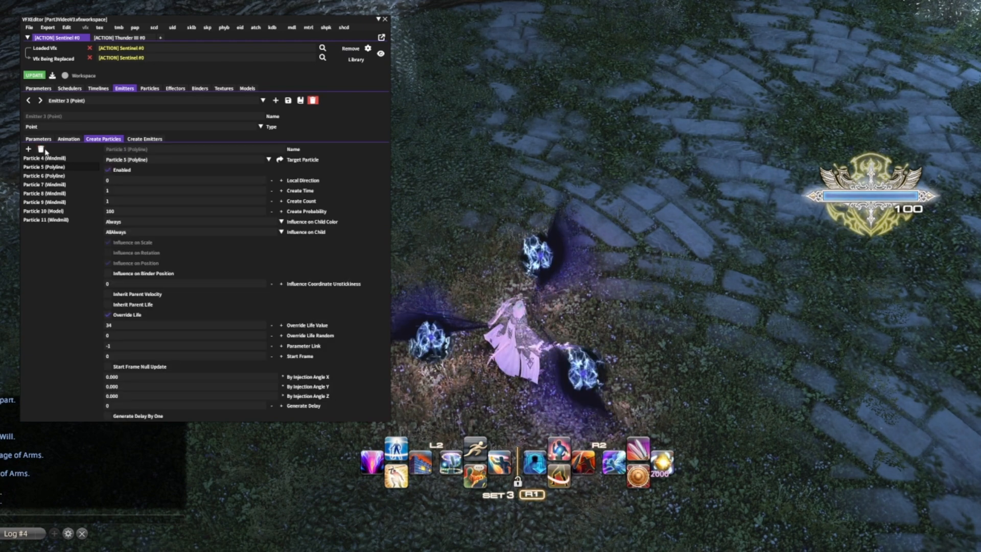
click(43, 150)
click(58, 168)
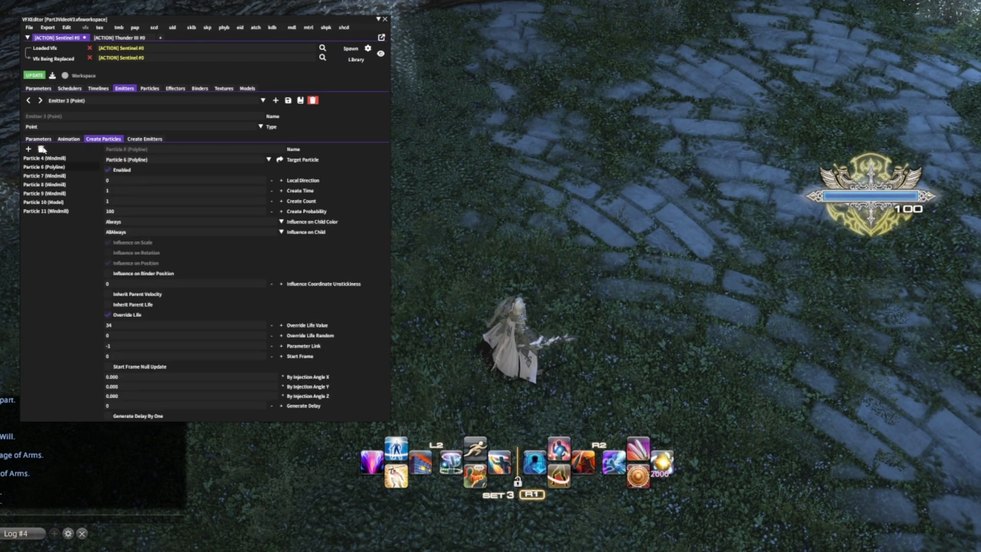
click(43, 150)
click(34, 75)
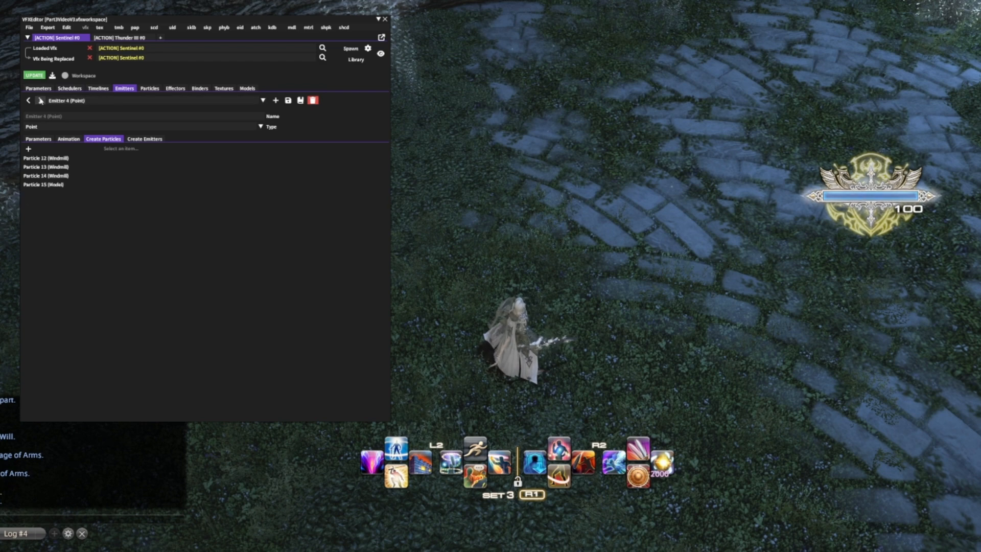
Step: Set the scale curve keys of Emitter 4's Particle 14 (Windmill) to 1.25 at frame 10 and 1.5 at frame 15
click(40, 100)
click(57, 176)
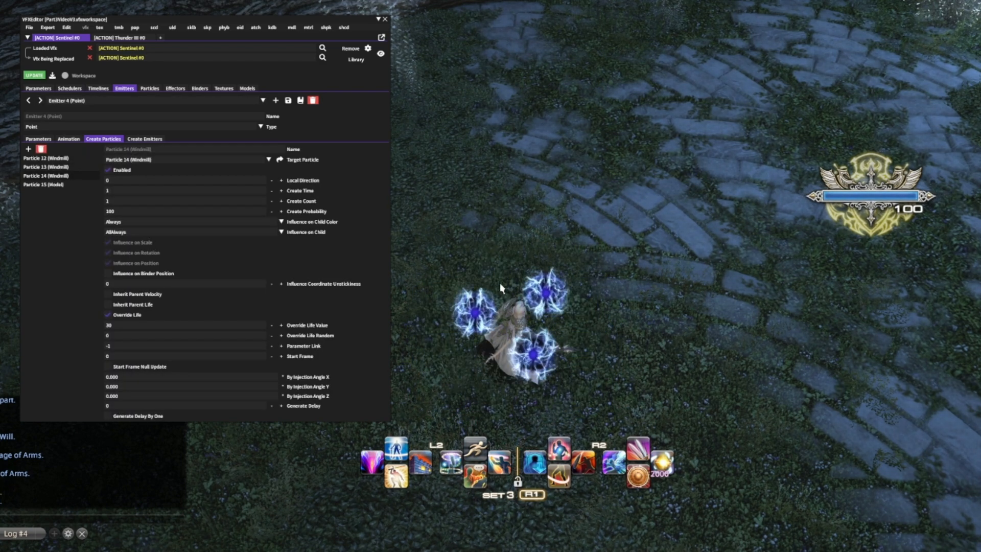
click(280, 159)
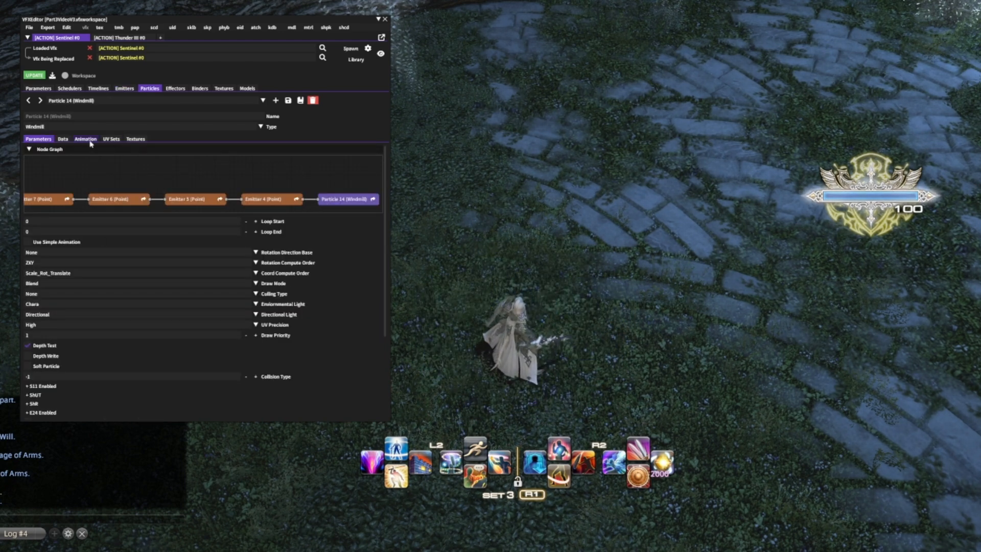
click(87, 139)
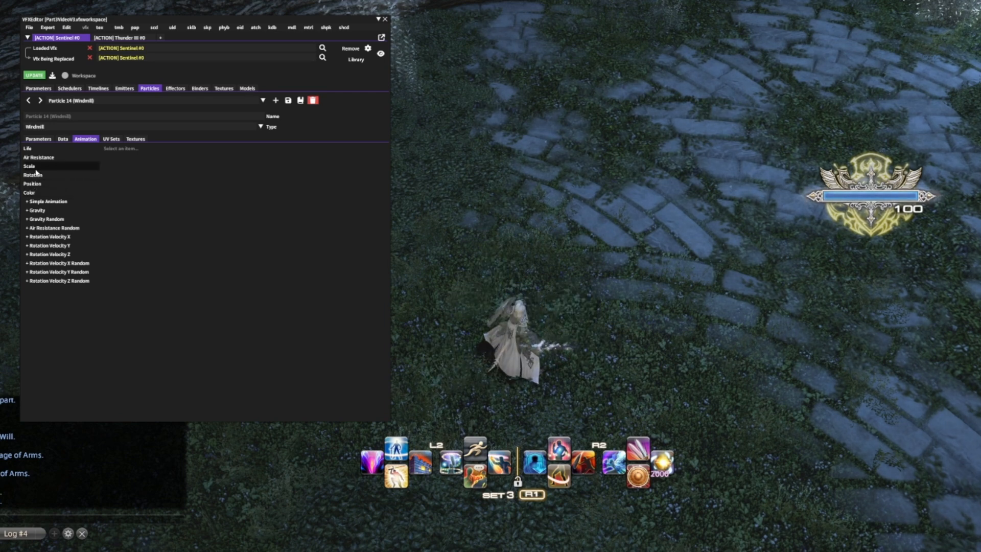
click(36, 171)
click(277, 320)
double_click(252, 414)
text(1.25)
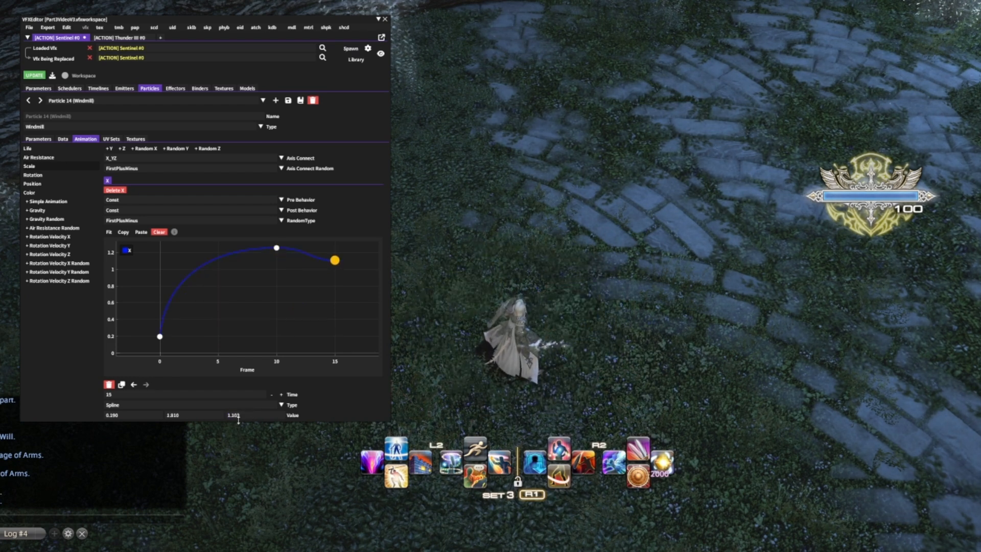
text(1.5)
key(Return)
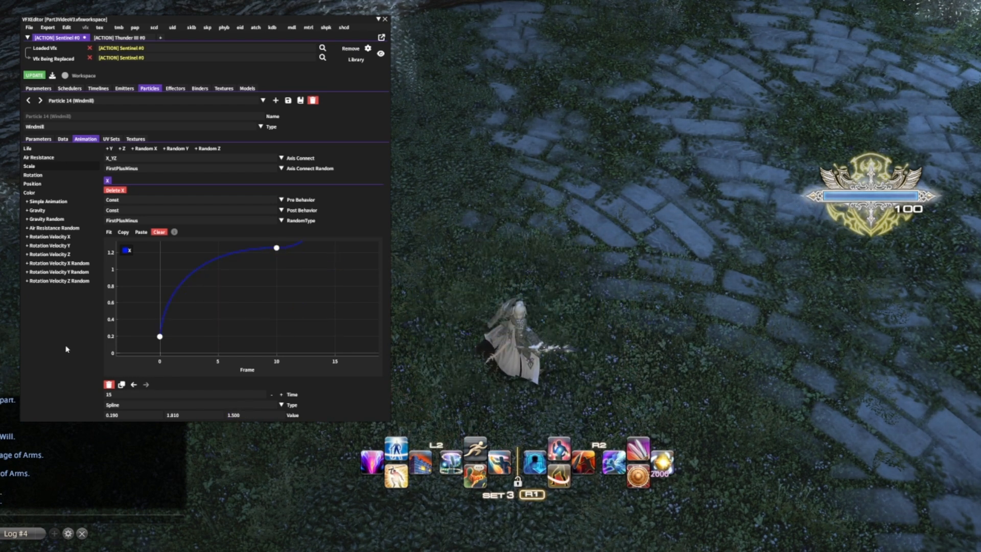
Step: Set the Override Life Value of Particle 14 to 40 in Emitter 4, then update and inspect the effect
click(38, 141)
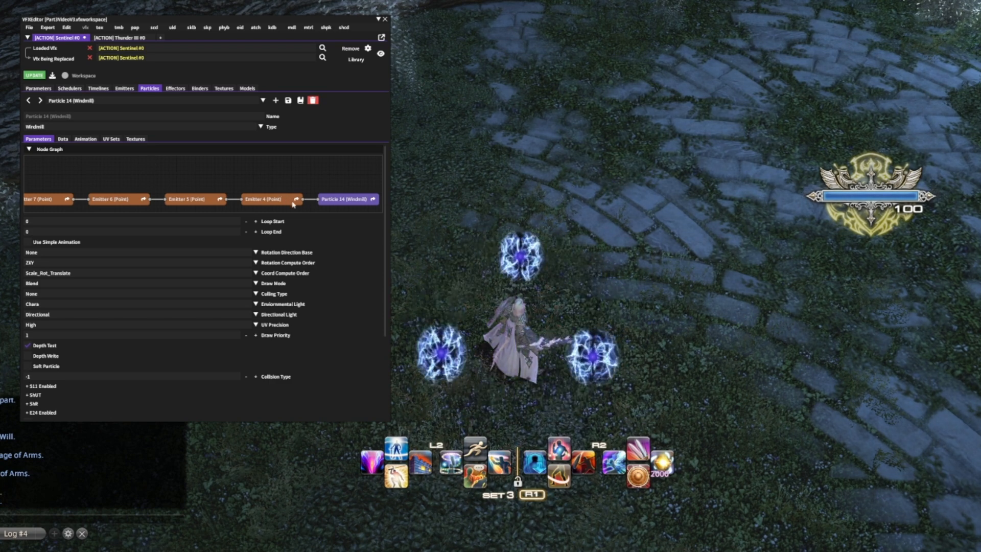
click(296, 200)
double_click(134, 327)
text(40)
click(43, 283)
click(35, 76)
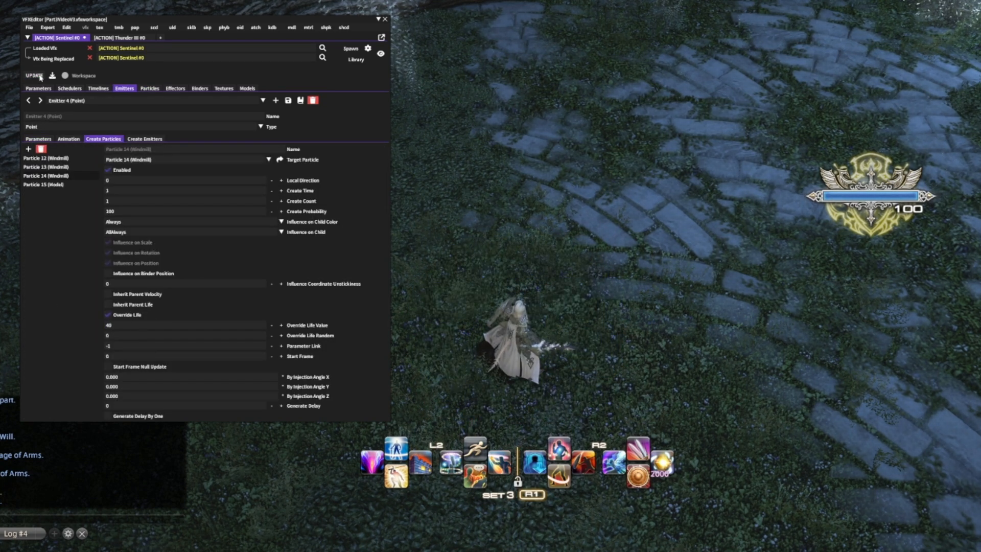
click(41, 77)
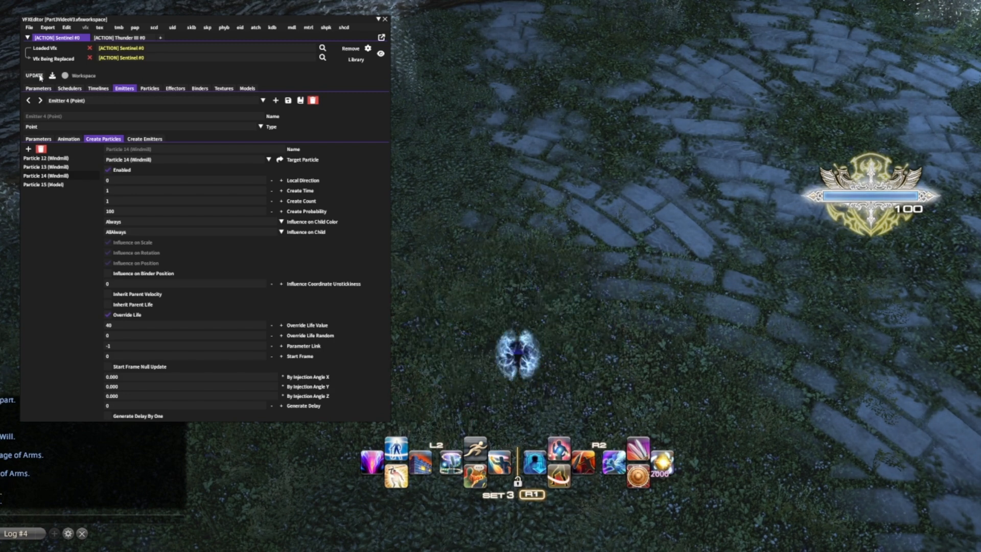
click(40, 78)
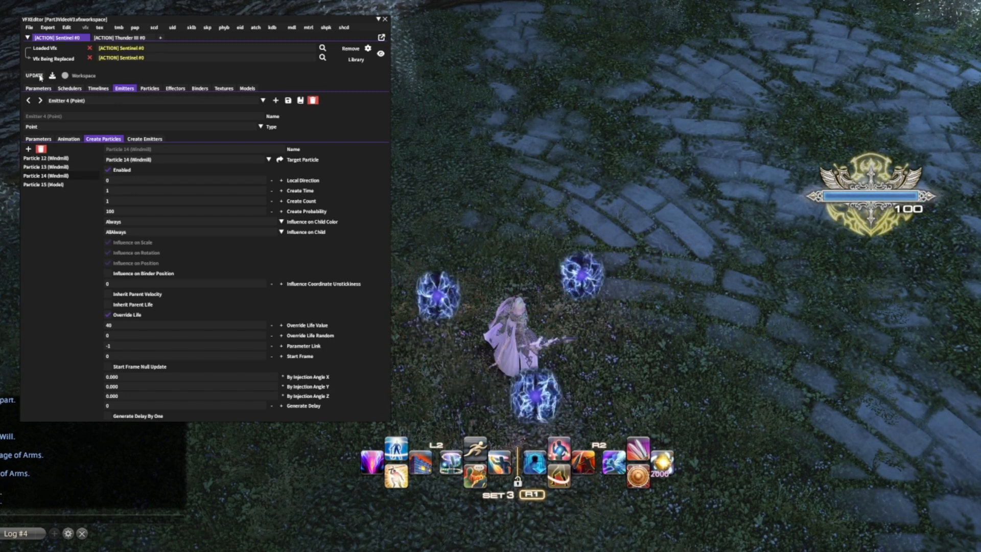
scroll(501, 295, up, 4)
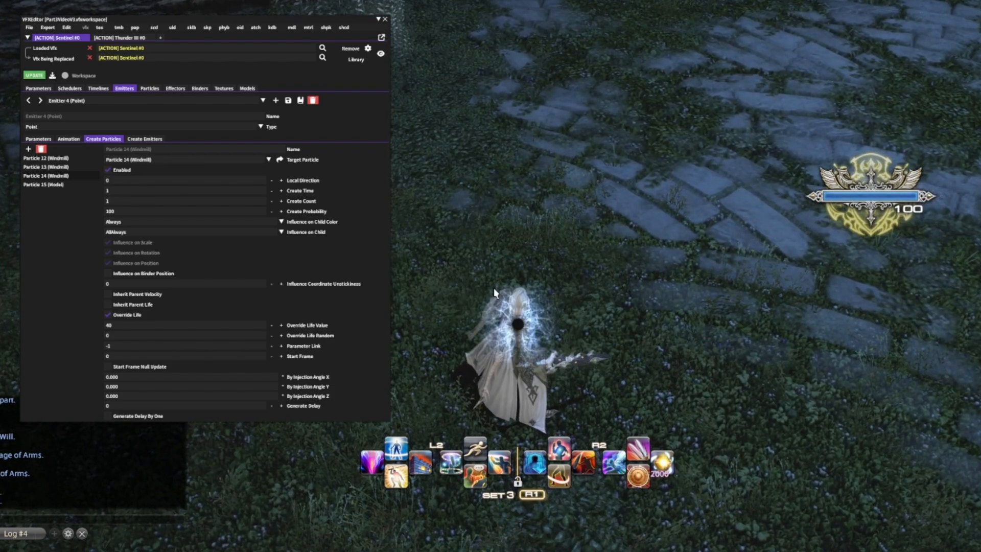
scroll(494, 292, down, 5)
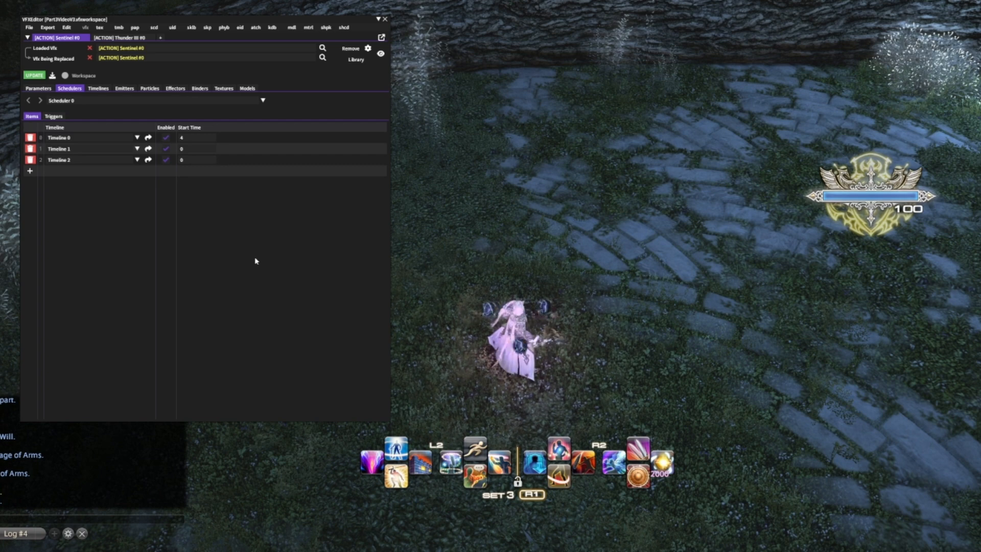
Step: Set the Scheduler 0 start times to 28 for Timeline 1 and 32 for Timeline 0, and update the effect
click(185, 138)
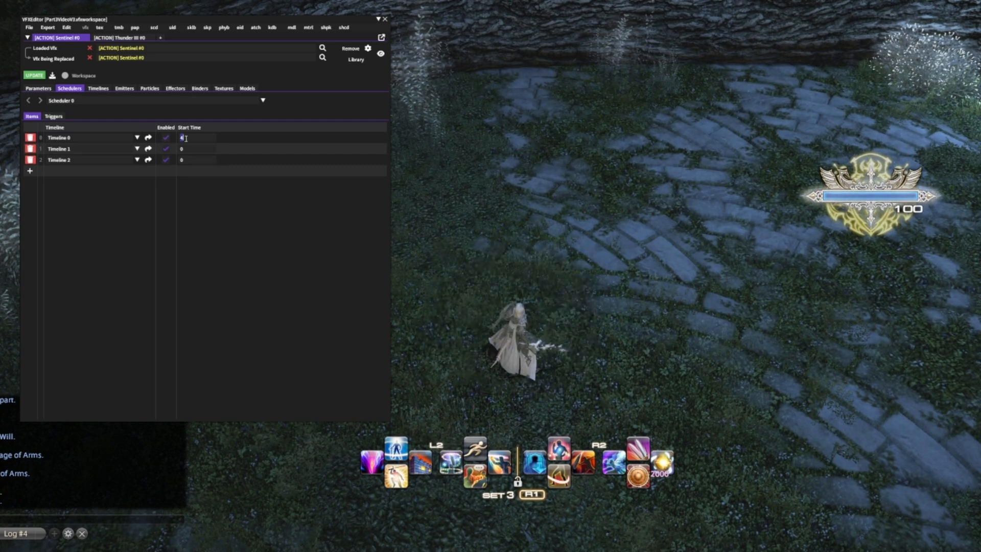
click(191, 148)
text(20)
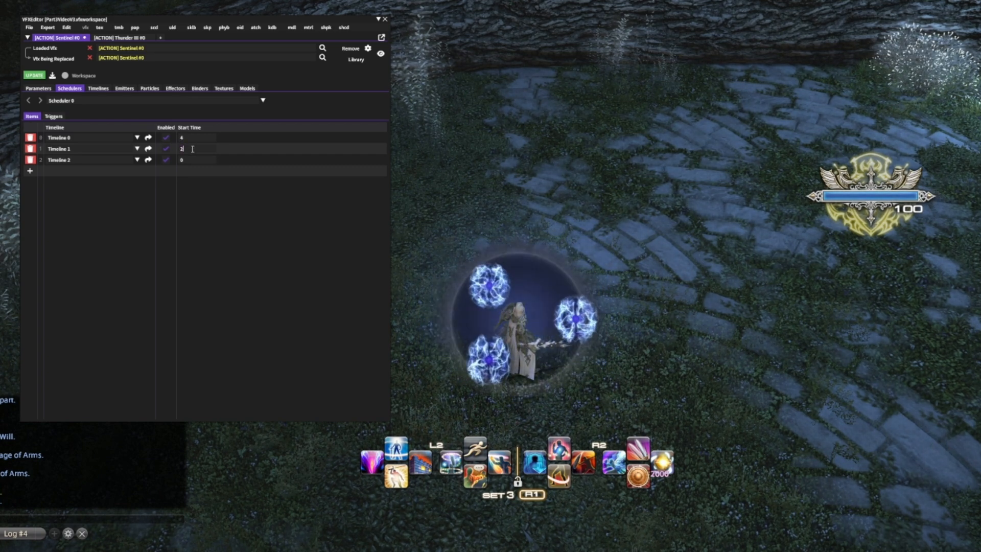
click(189, 138)
text(3)
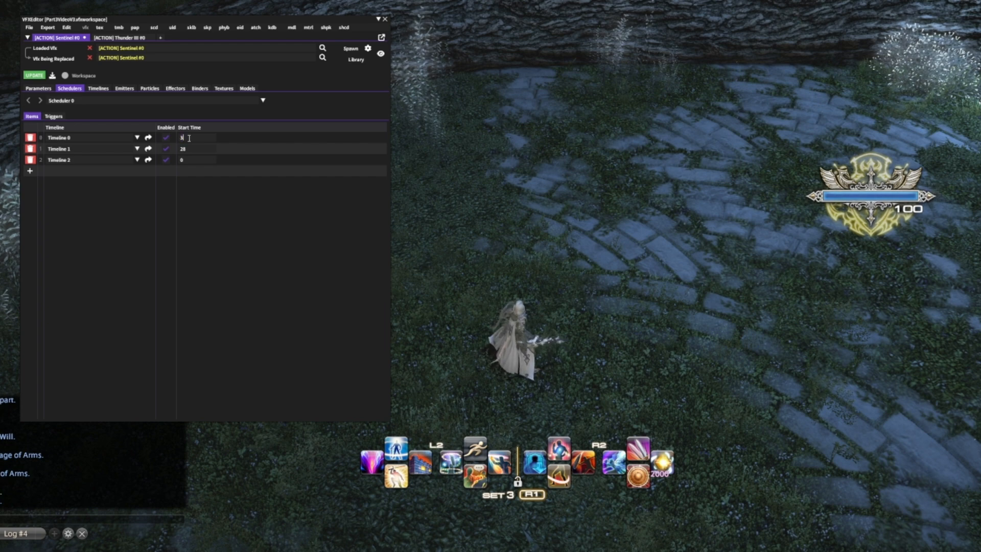
text(2)
click(36, 76)
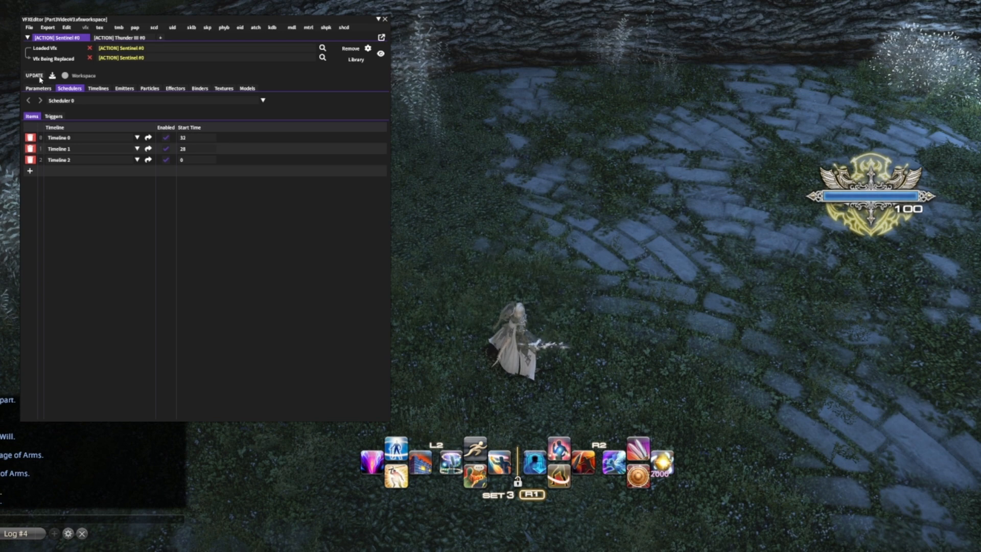
click(351, 49)
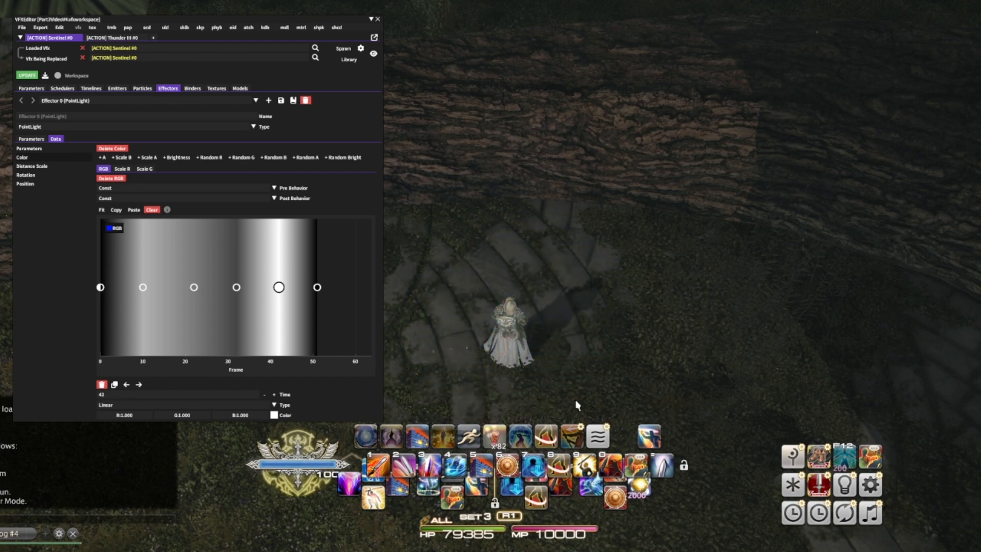
Step: Replace the Scale R and Scale G curves in the color of Effector 0 (PointLight) with a Scale B curve
click(123, 168)
click(124, 178)
click(126, 177)
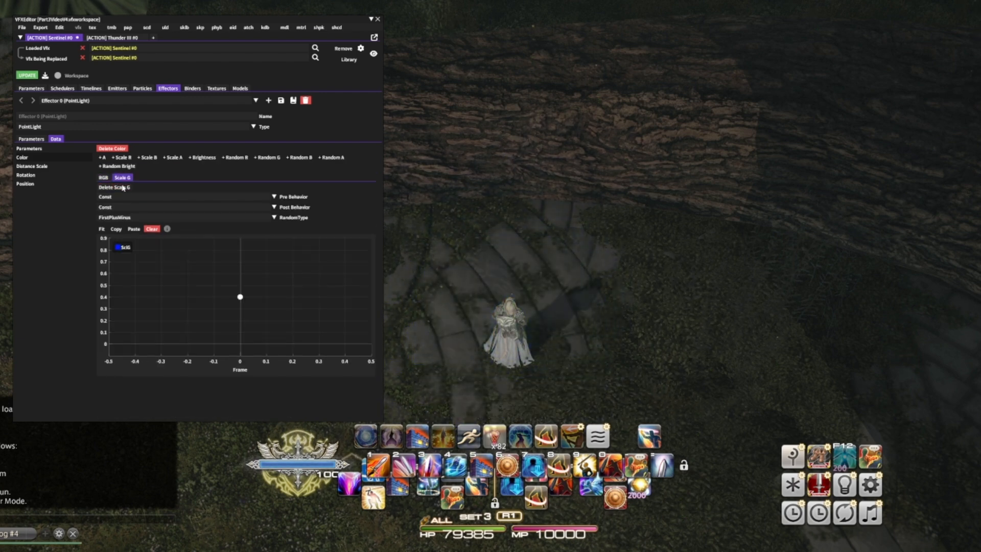
click(123, 188)
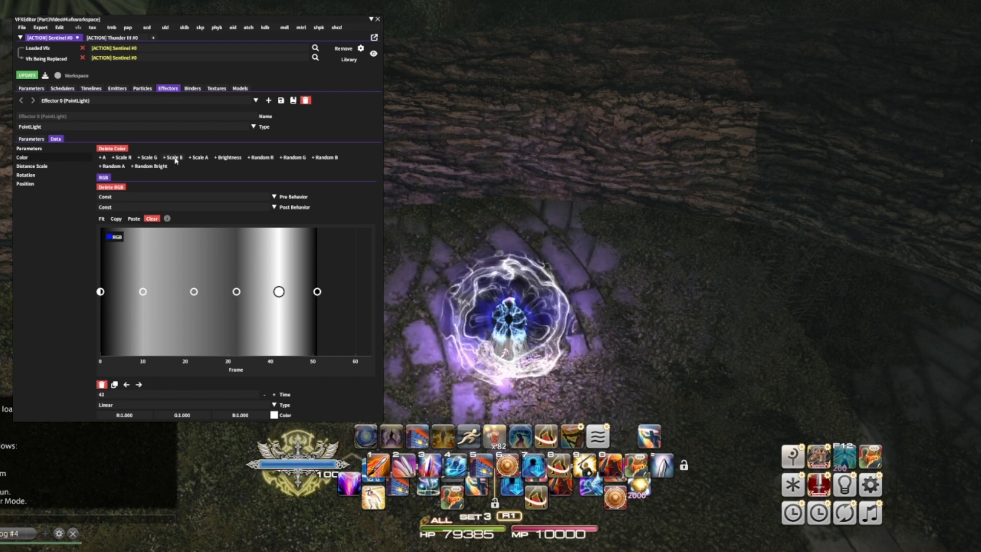
click(173, 158)
click(127, 178)
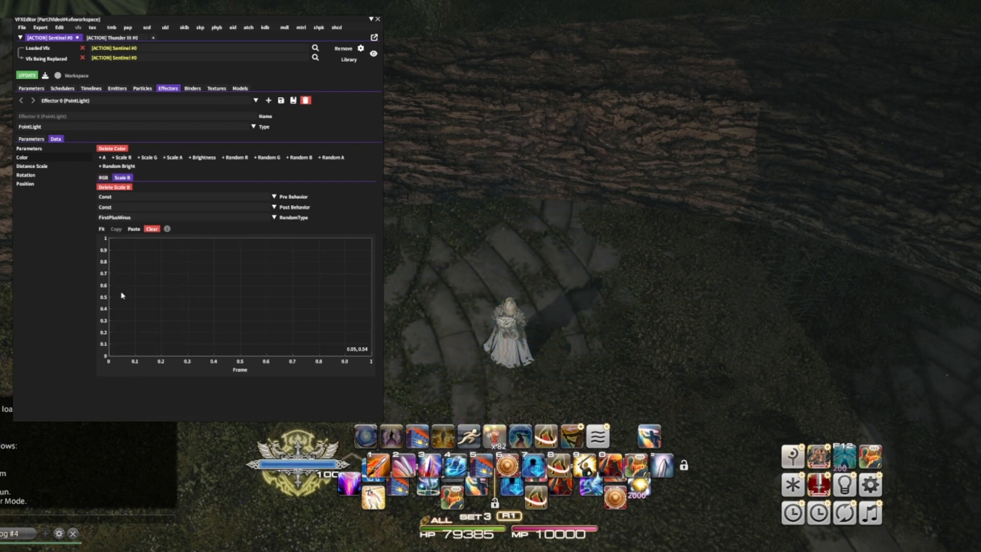
Step: Add a key at frame 0 to the Scale B curve of Effector 0's color, set its value to 1.75, and update the effect
ctrl+click(111, 302)
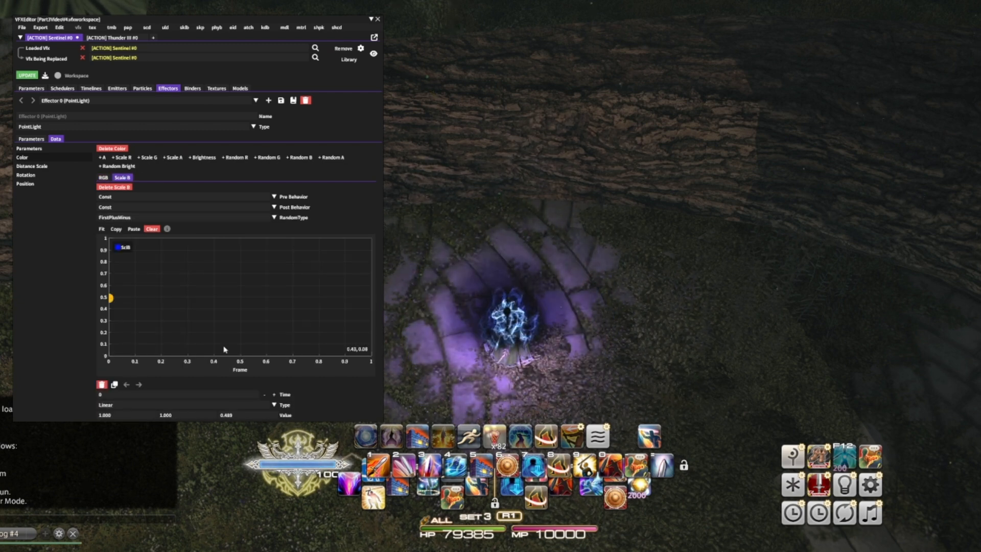
double_click(236, 415)
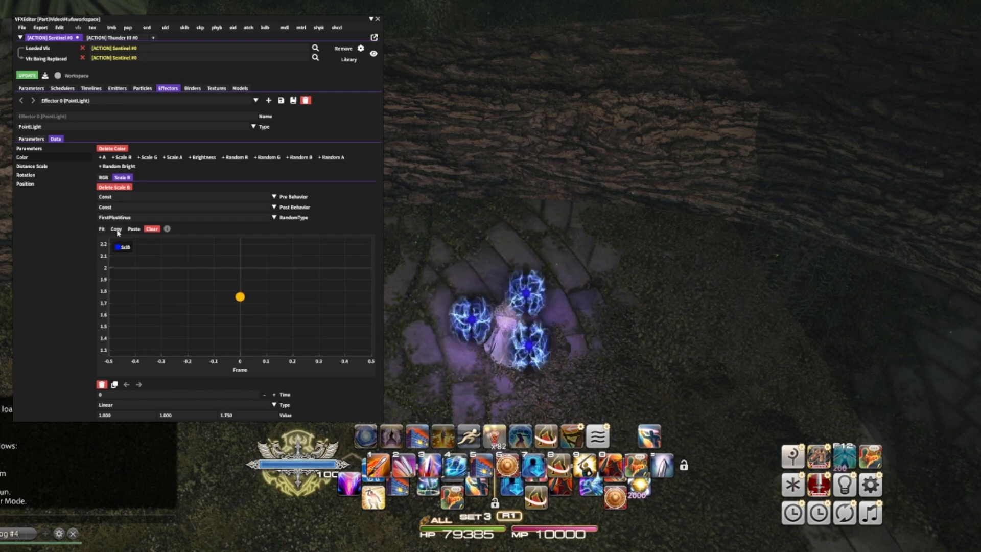
click(30, 77)
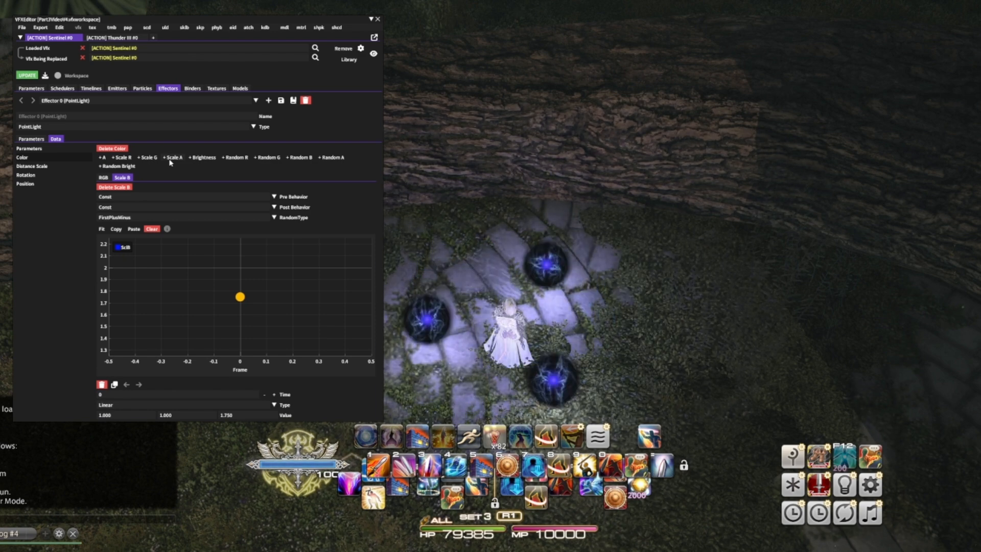
Step: Add an A curve to Effector 0's color with a frame 0 key of 0.6, then update and inspect the effect
click(103, 158)
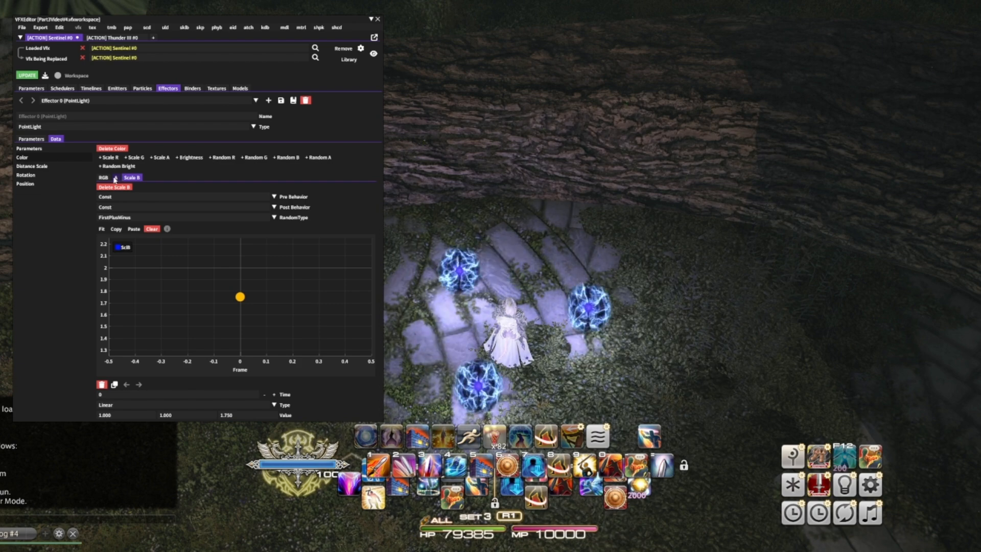
click(113, 299)
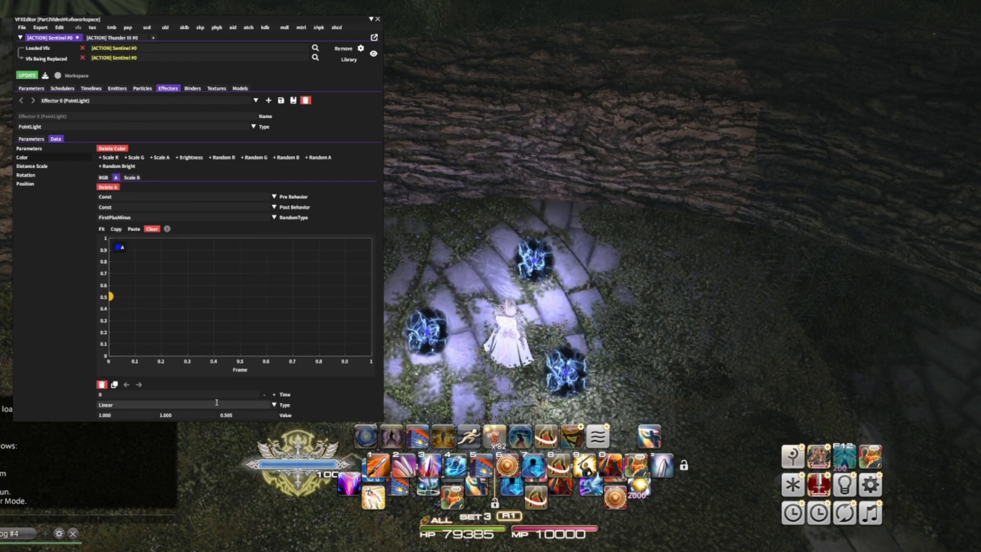
double_click(238, 414)
text(.6)
key(Return)
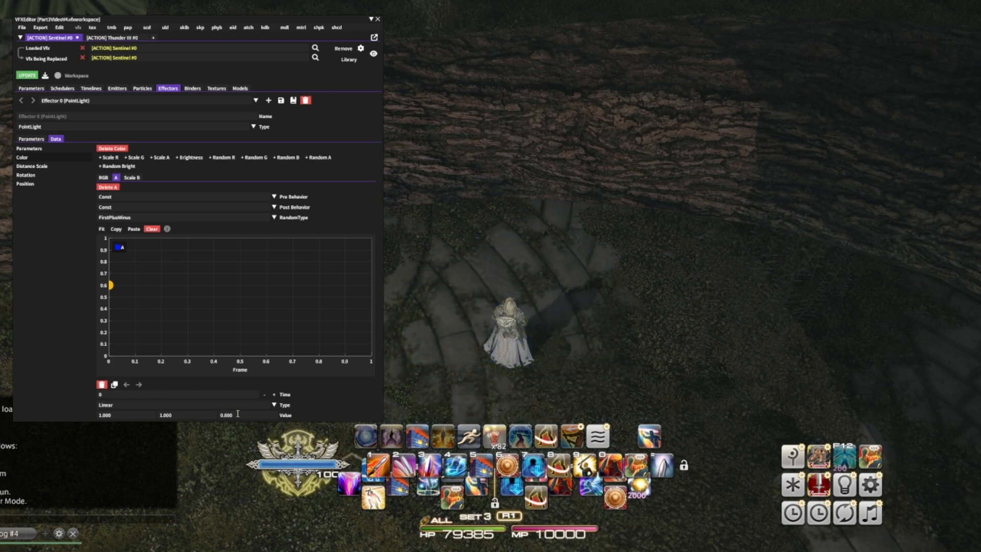
click(27, 77)
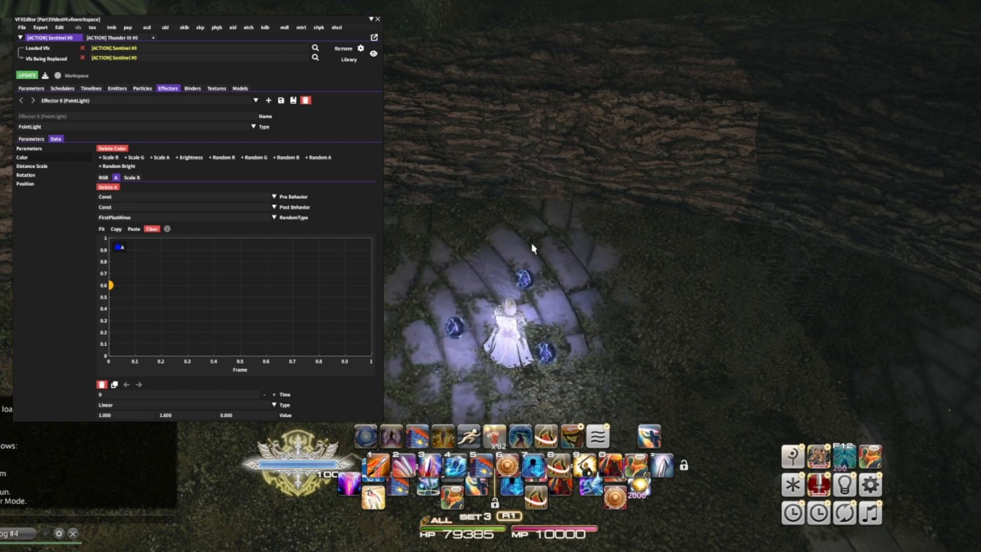
right_drag(543, 256, 633, 256)
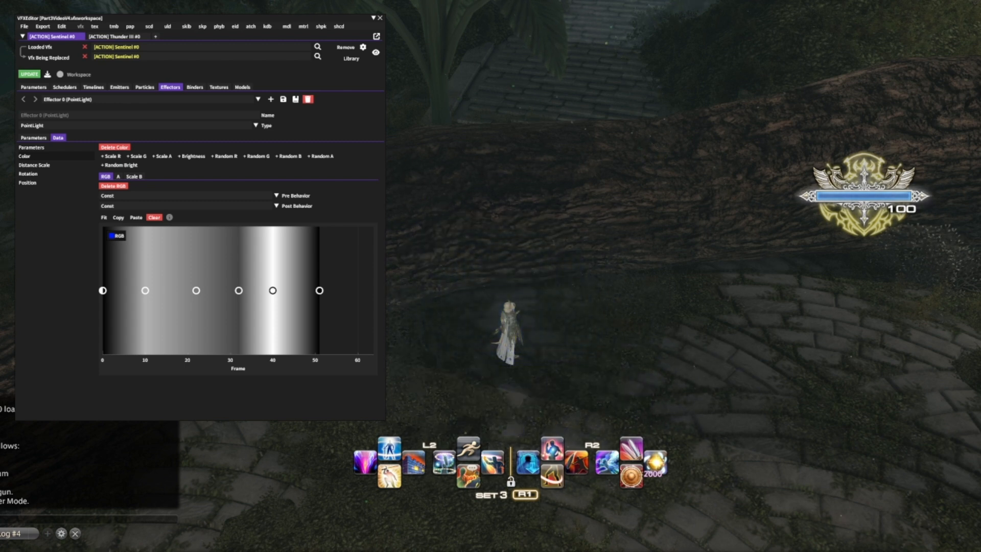
Step: Set the Effector Select of Emitter 4 to [NONE] and update to view the orbs without the point light
click(346, 47)
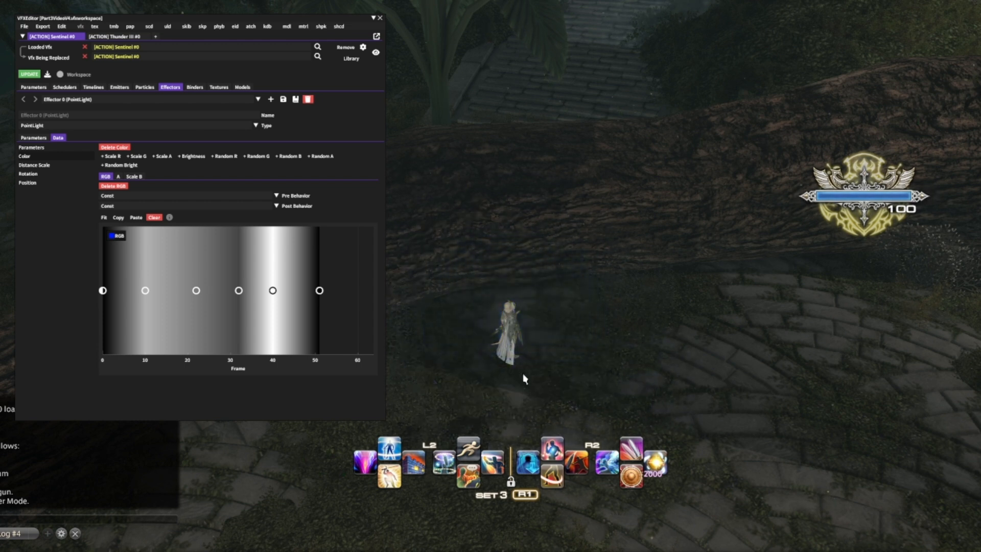
click(53, 149)
click(38, 138)
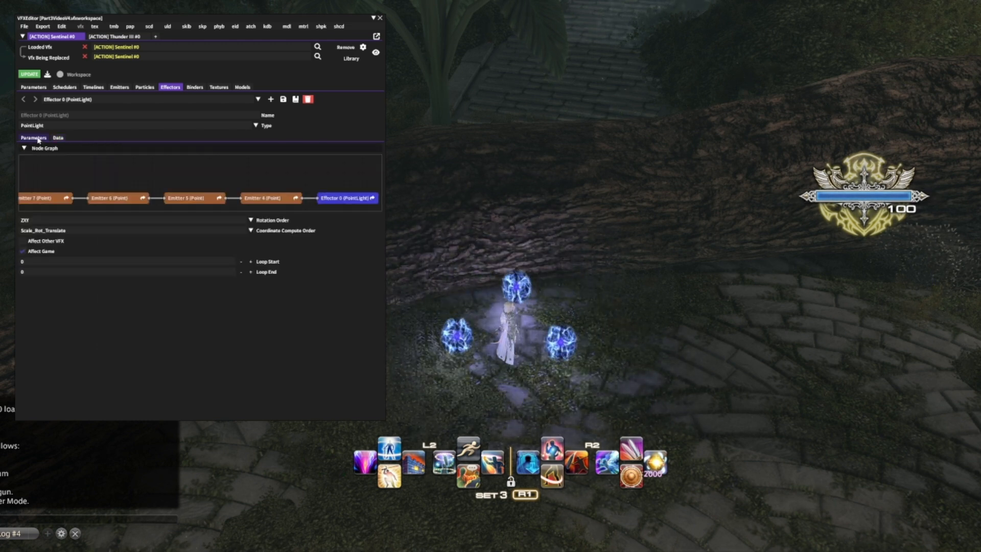
click(295, 198)
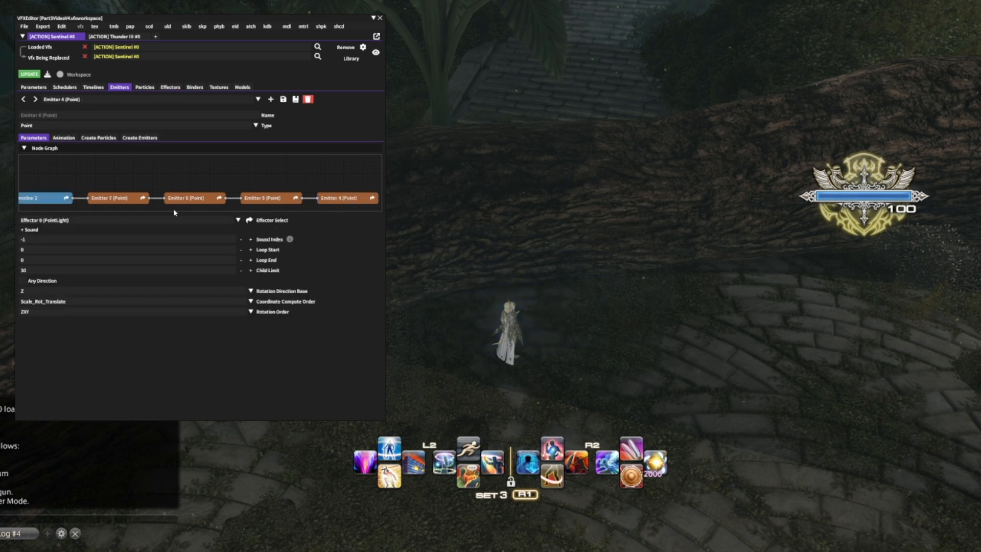
click(96, 222)
click(39, 233)
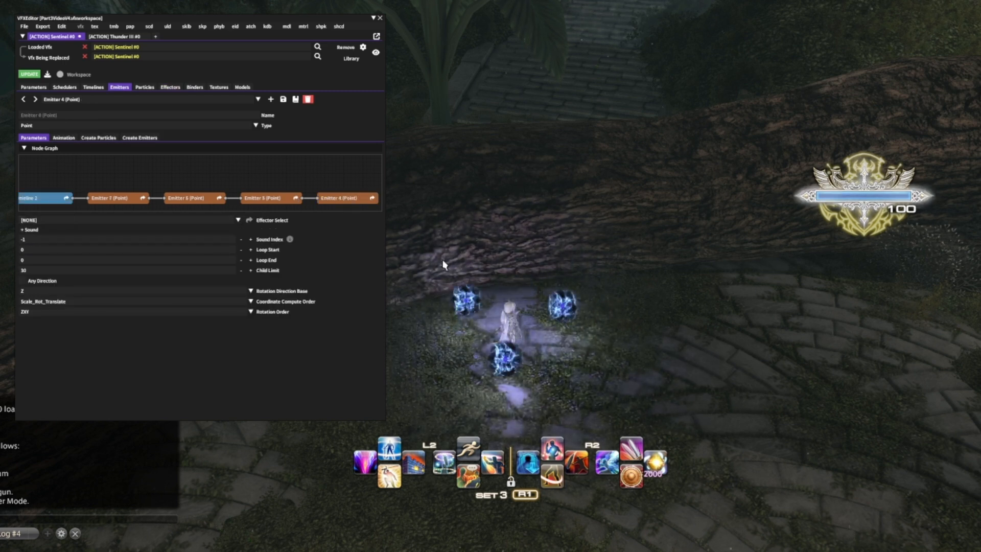
scroll(498, 256, up, 4)
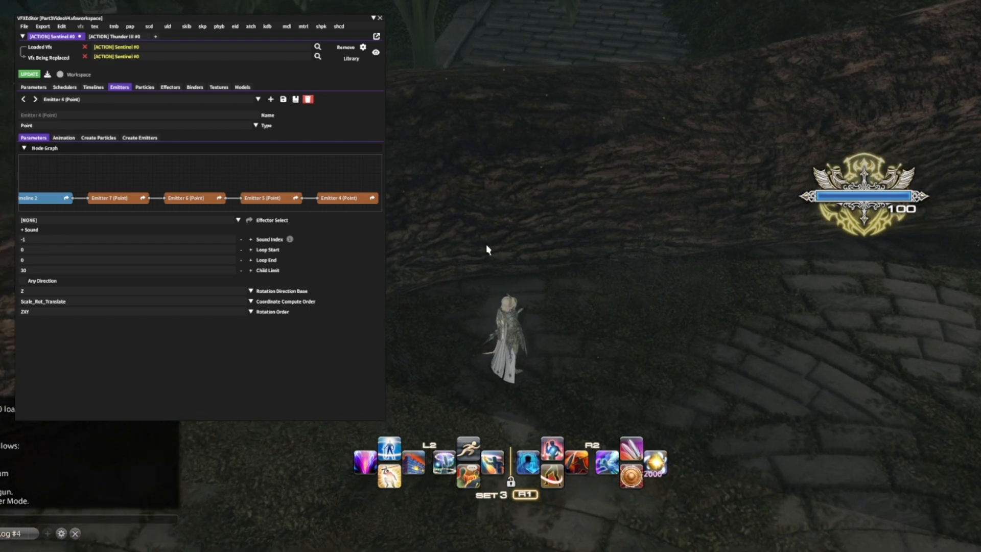
click(32, 75)
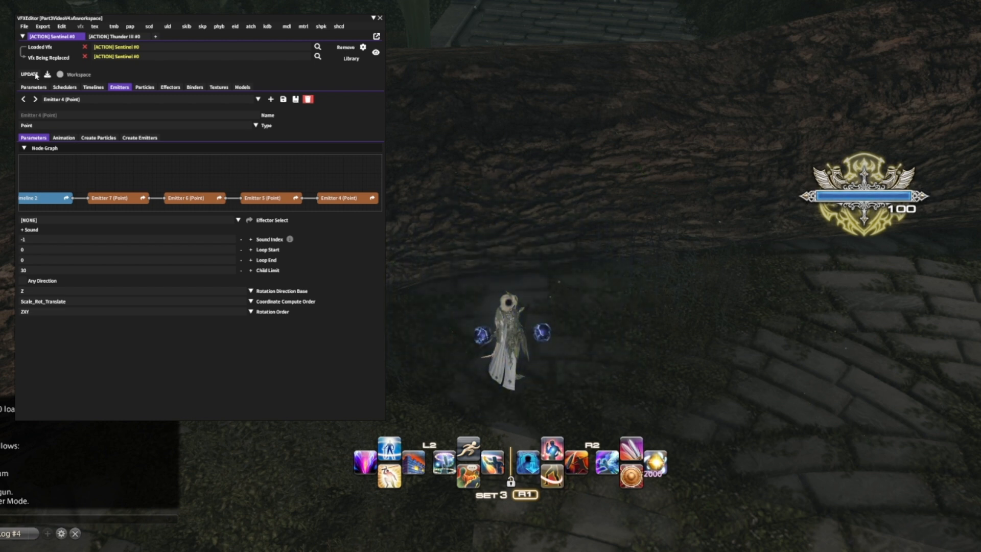
click(35, 74)
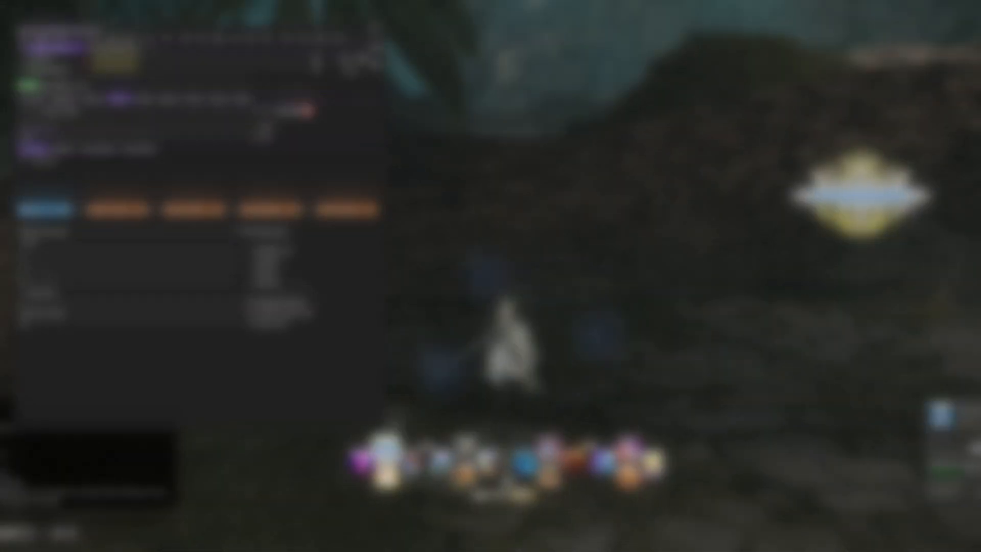
Step: Use the Sentinel ability in the game to test the edited effect
click(385, 452)
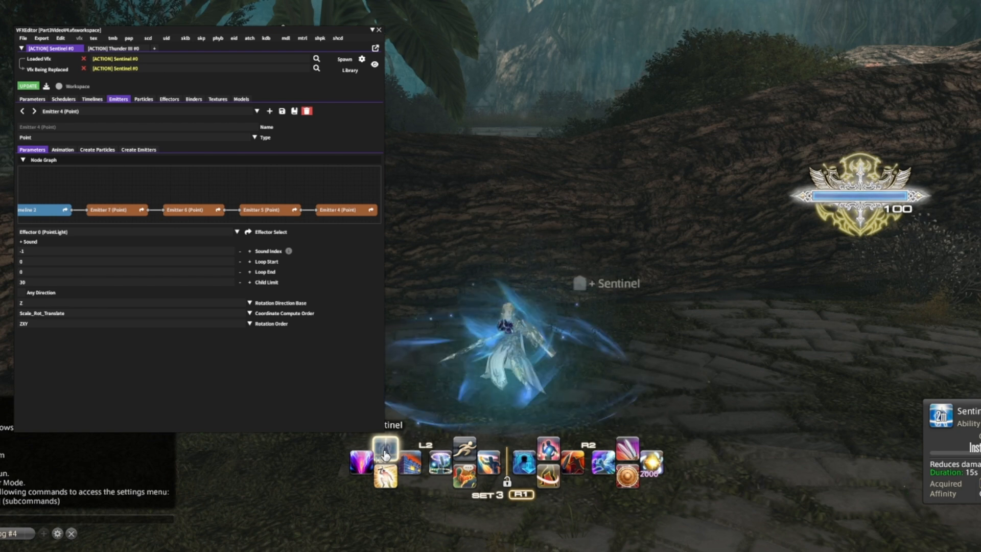